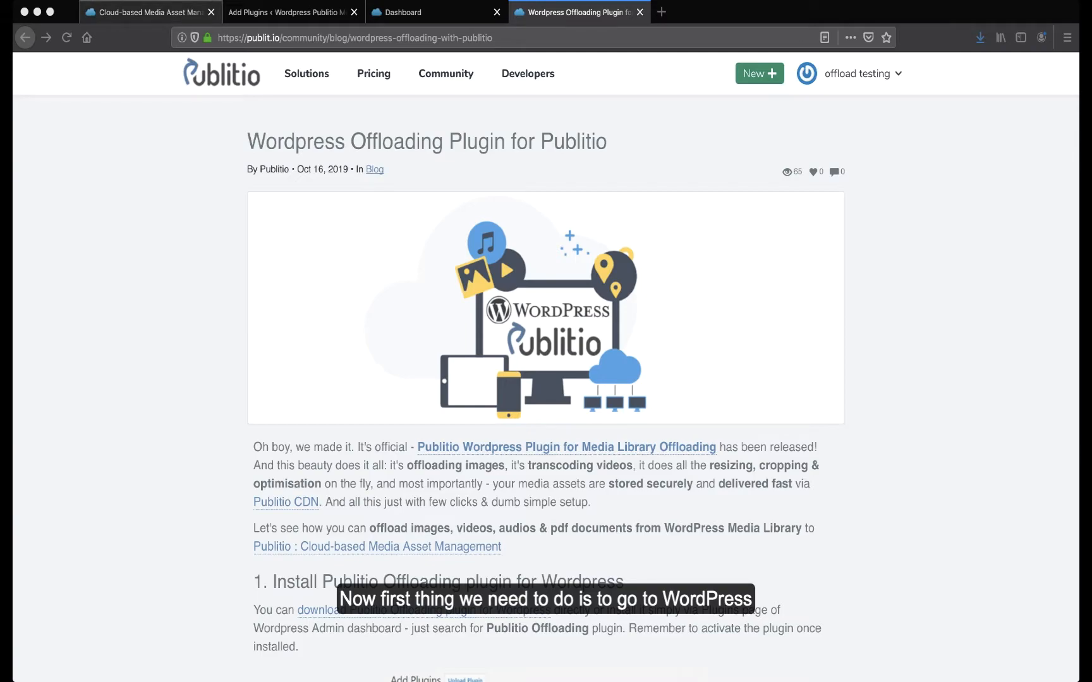
Switch to the WordPress Add Plugins page, close the plugin details and search the plugin directory for "publitio".
{"action": "left_click", "coordinate": [287, 12]}
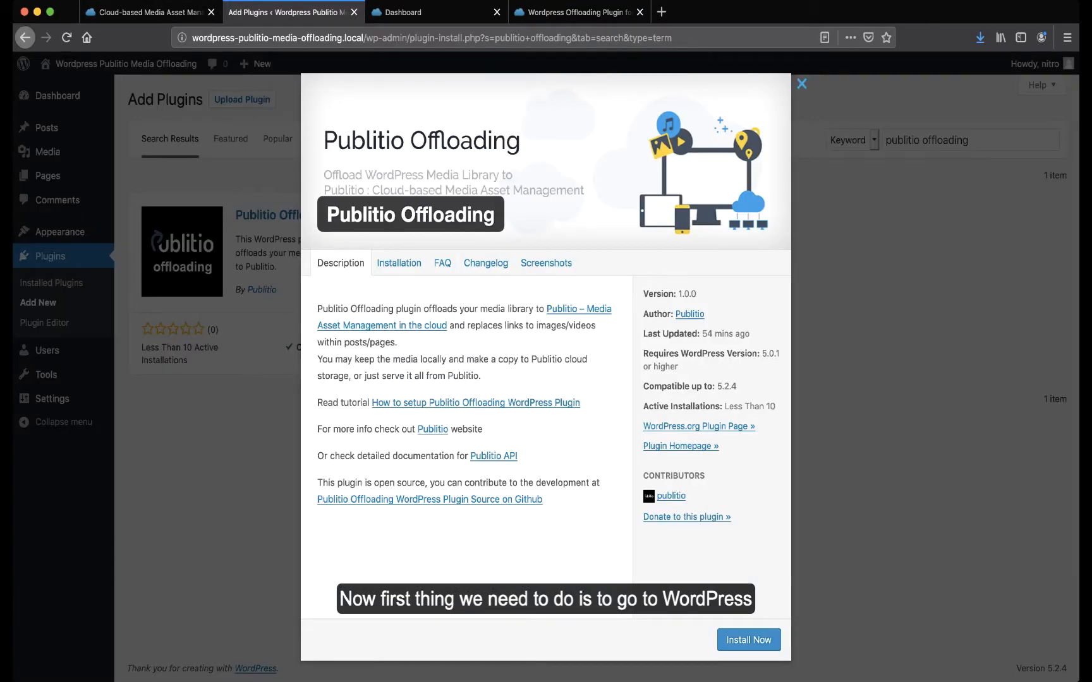
{"action": "left_click", "coordinate": [801, 83]}
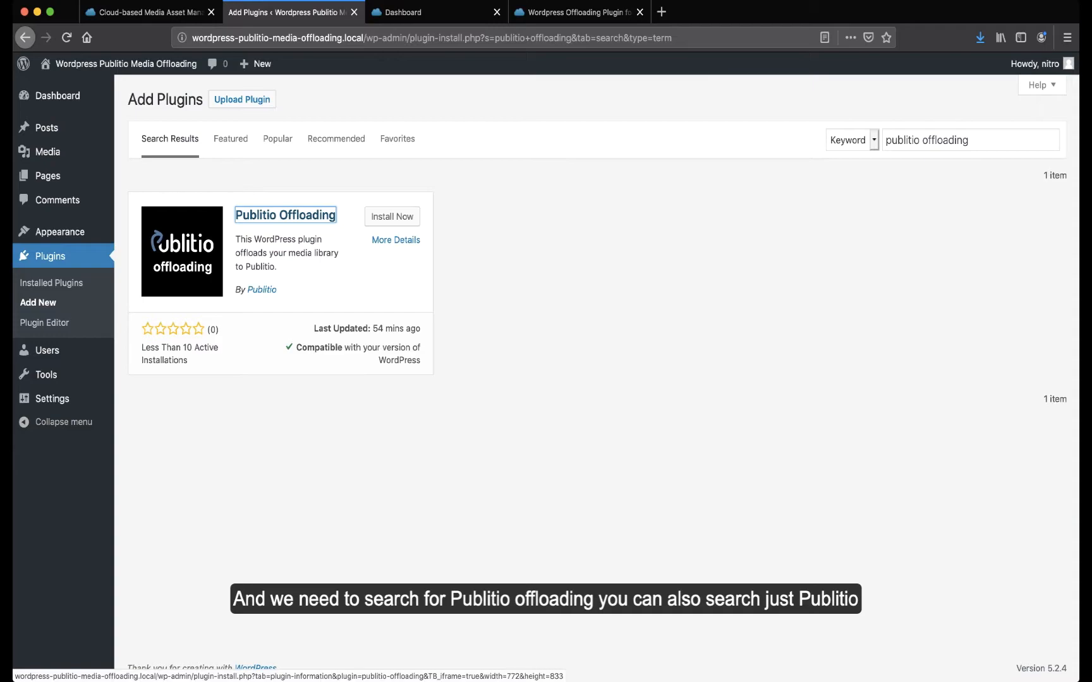
{"action": "left_click", "coordinate": [969, 141]}
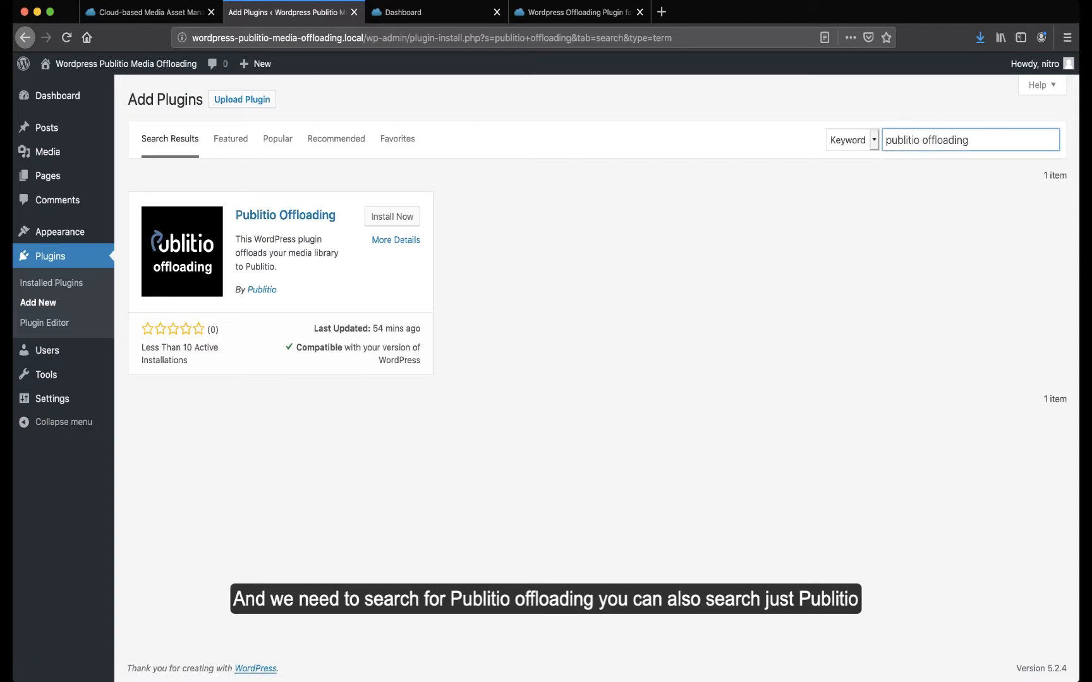
{"action": "key", "text": "alt+shift+Left"}
{"action": "key", "text": "BackSpace"}
{"action": "key", "text": "BackSpace"}
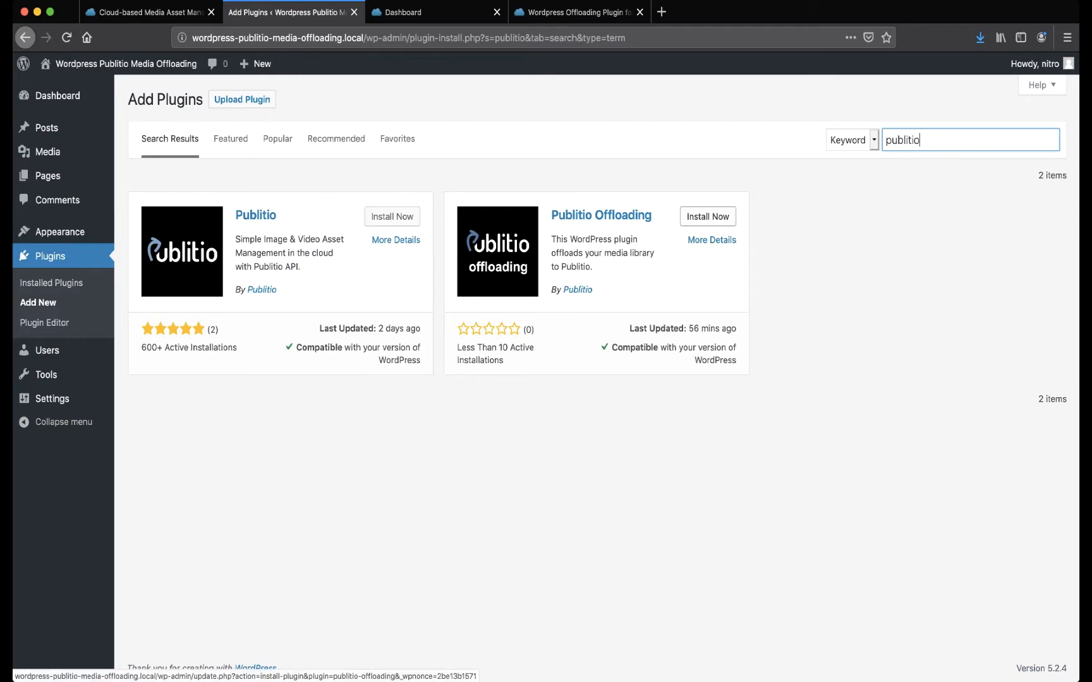
Install and activate the Publitio Offloading plugin, and open its settings page.
{"action": "left_click", "coordinate": [797, 260]}
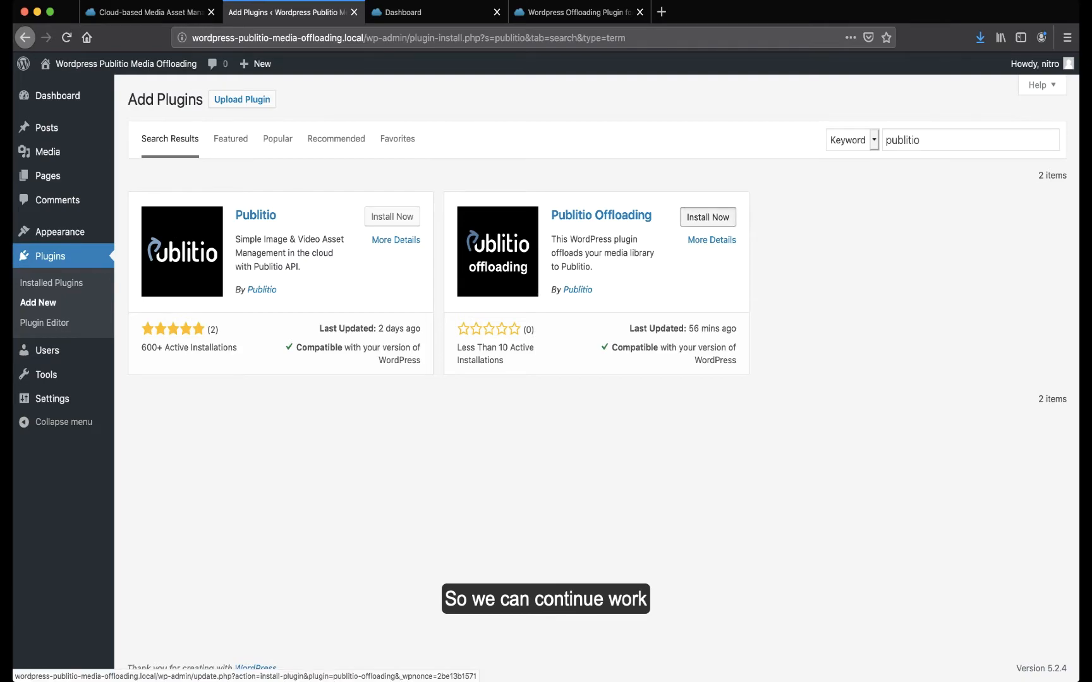
{"action": "left_click", "coordinate": [707, 216]}
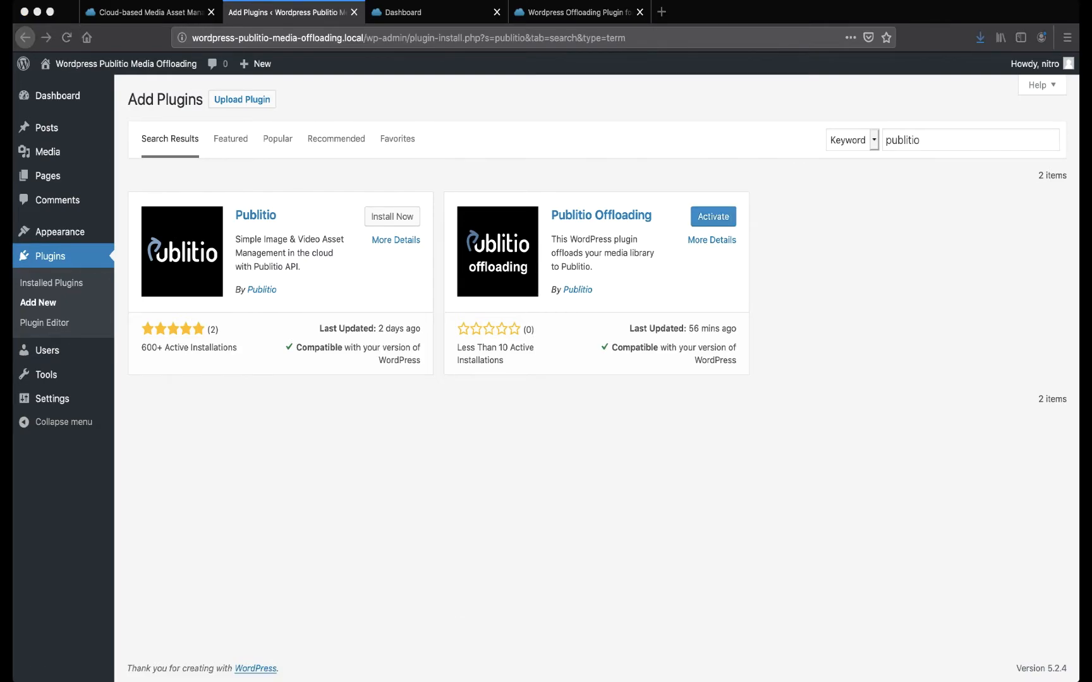
{"action": "left_click", "coordinate": [712, 217]}
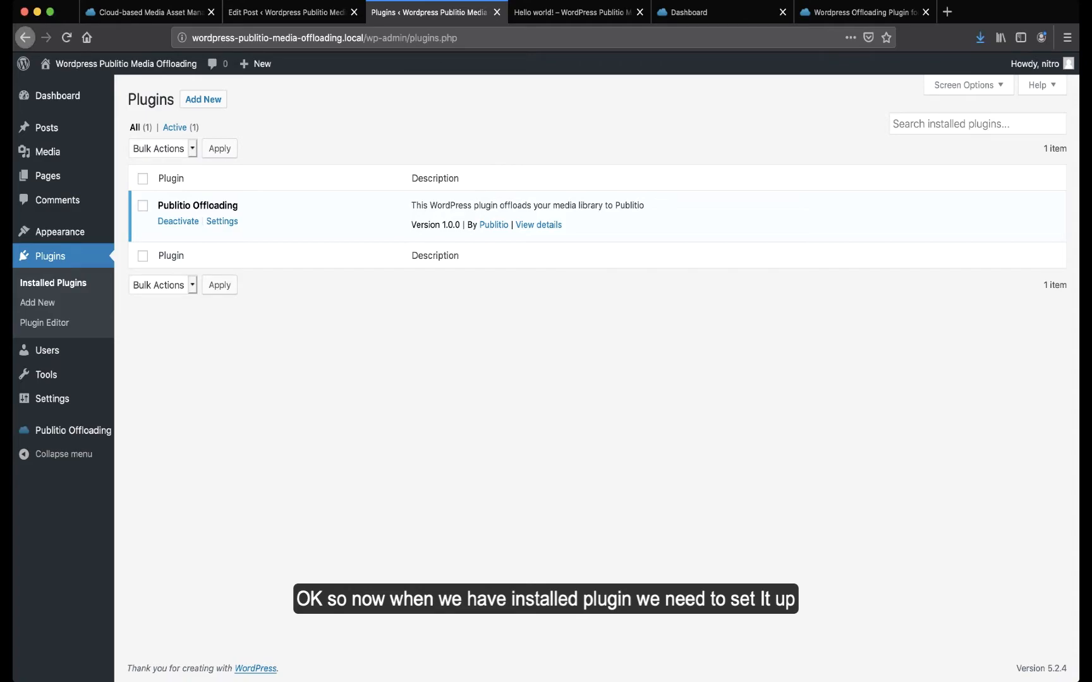
{"action": "left_click", "coordinate": [222, 221]}
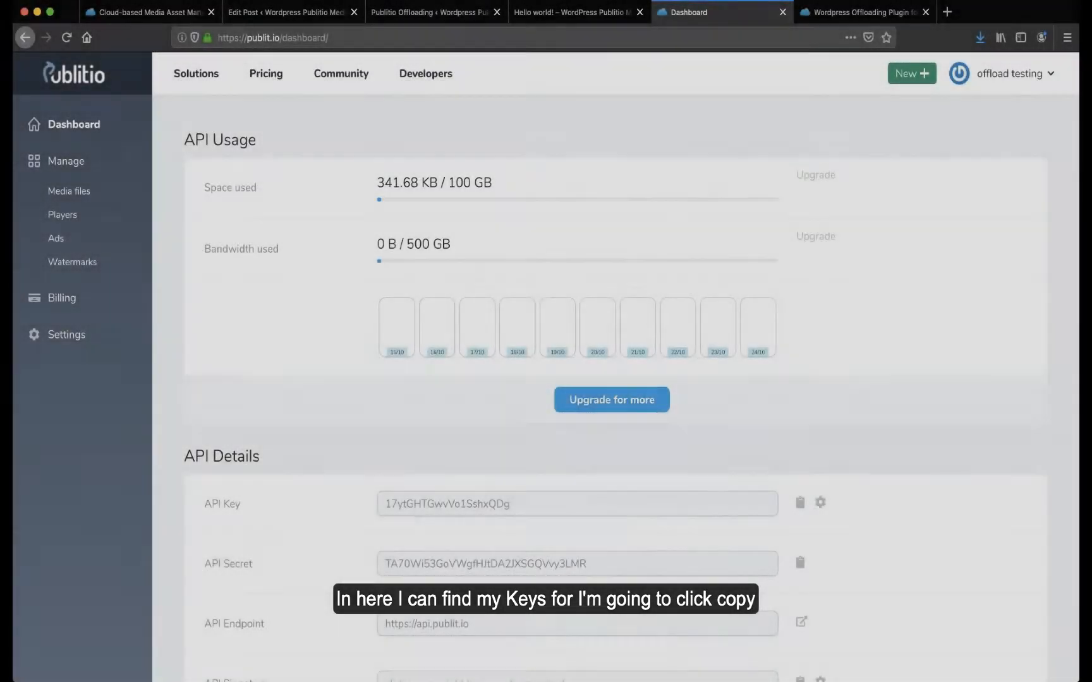
Copy the API key from the Publitio dashboard's API Details and paste it as the API key in the WordPress plugin settings.
{"action": "scroll", "coordinate": [615, 367], "scroll_direction": "down", "scroll_amount": 5}
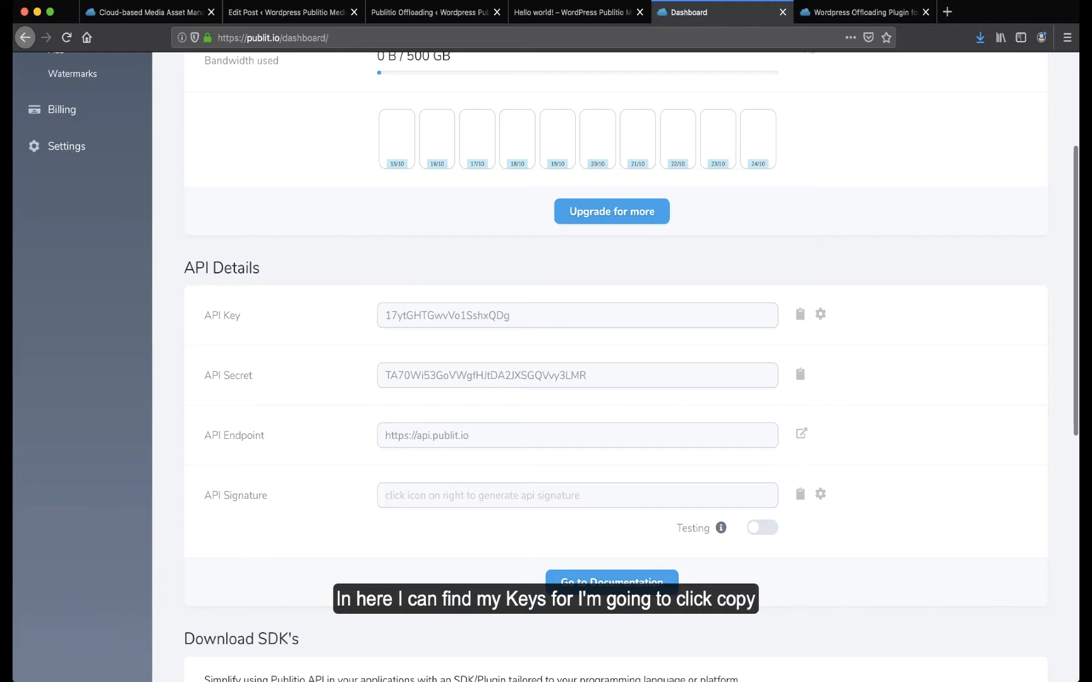
{"action": "left_click", "coordinate": [800, 314]}
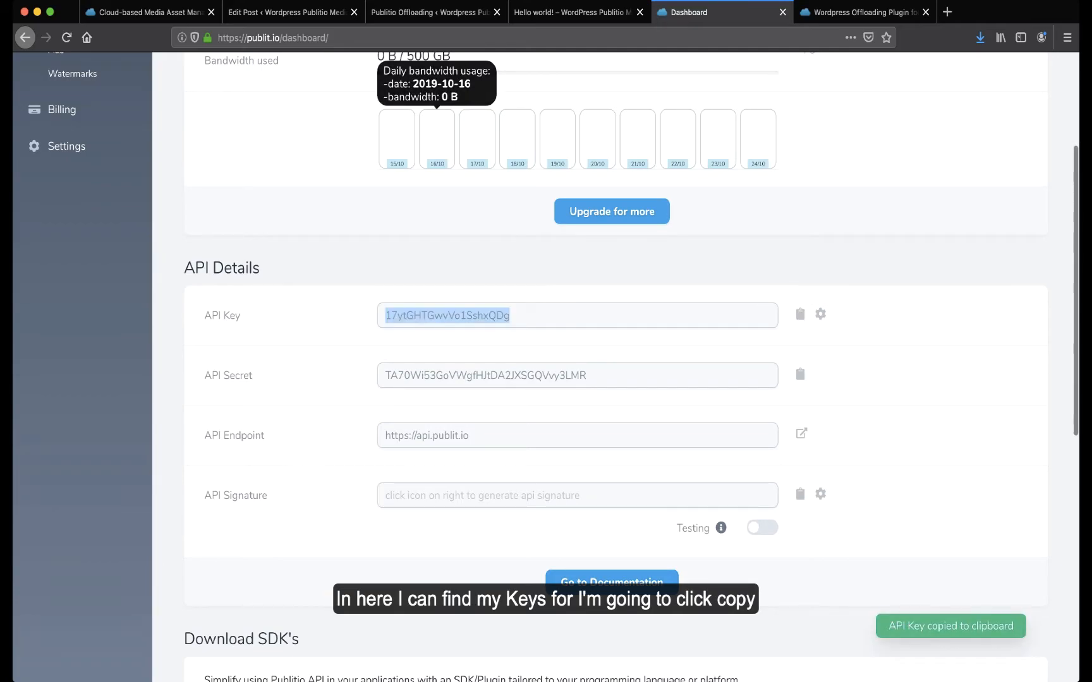
{"action": "left_click", "coordinate": [436, 12]}
{"action": "double_click", "coordinate": [379, 234]}
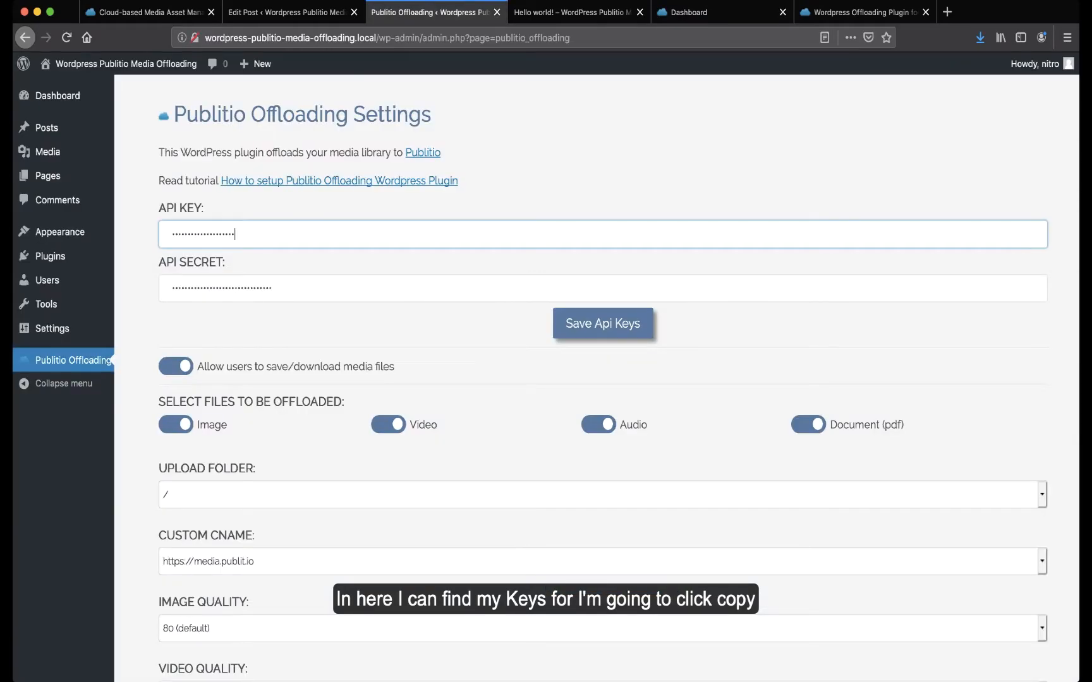
{"action": "key", "text": "ctrl+v"}
Copy the API secret from the Publitio dashboard, paste it over the API secret in the WordPress plugin settings and save the API keys.
{"action": "left_click", "coordinate": [689, 12]}
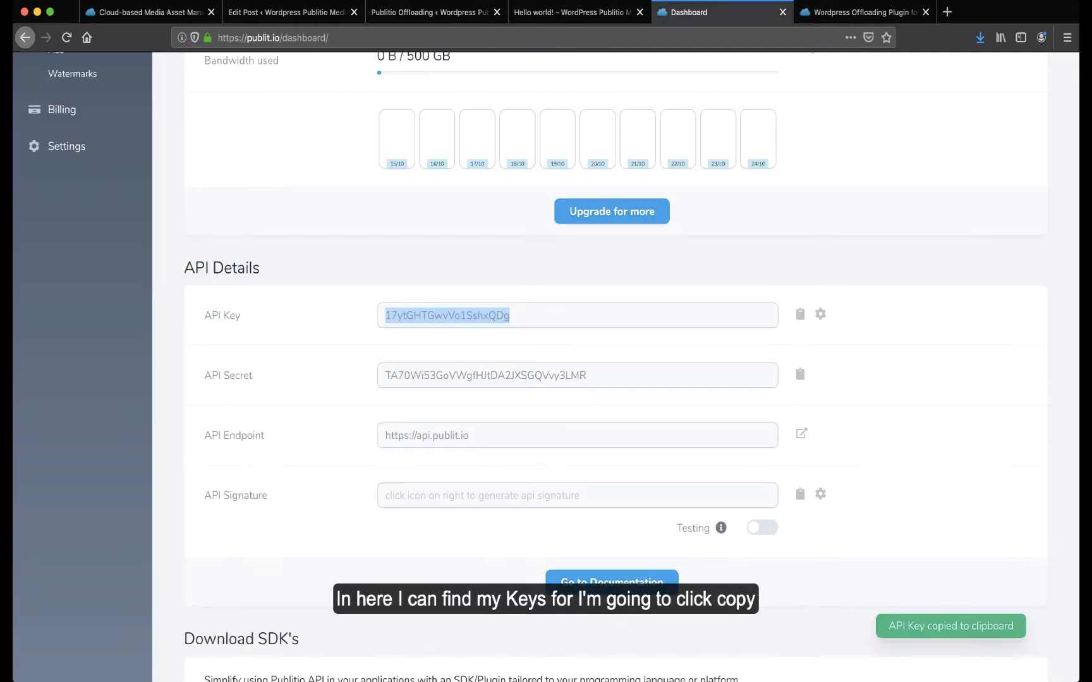
{"action": "left_click", "coordinate": [800, 374]}
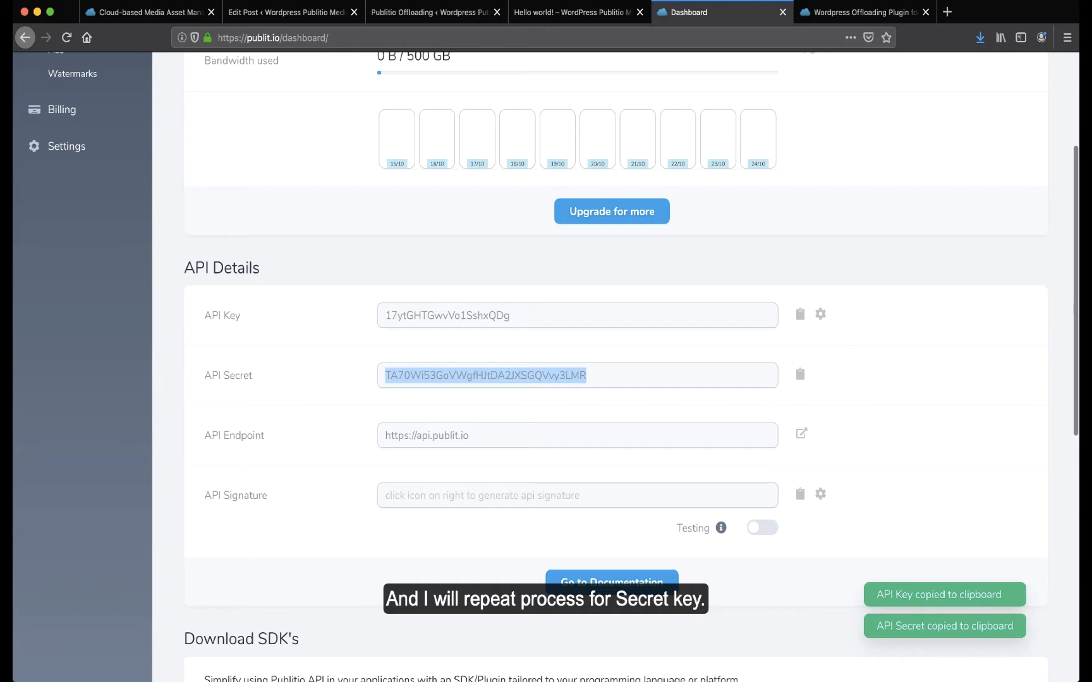
{"action": "left_click", "coordinate": [436, 12]}
{"action": "left_click", "coordinate": [379, 288]}
{"action": "key", "text": "super+a"}
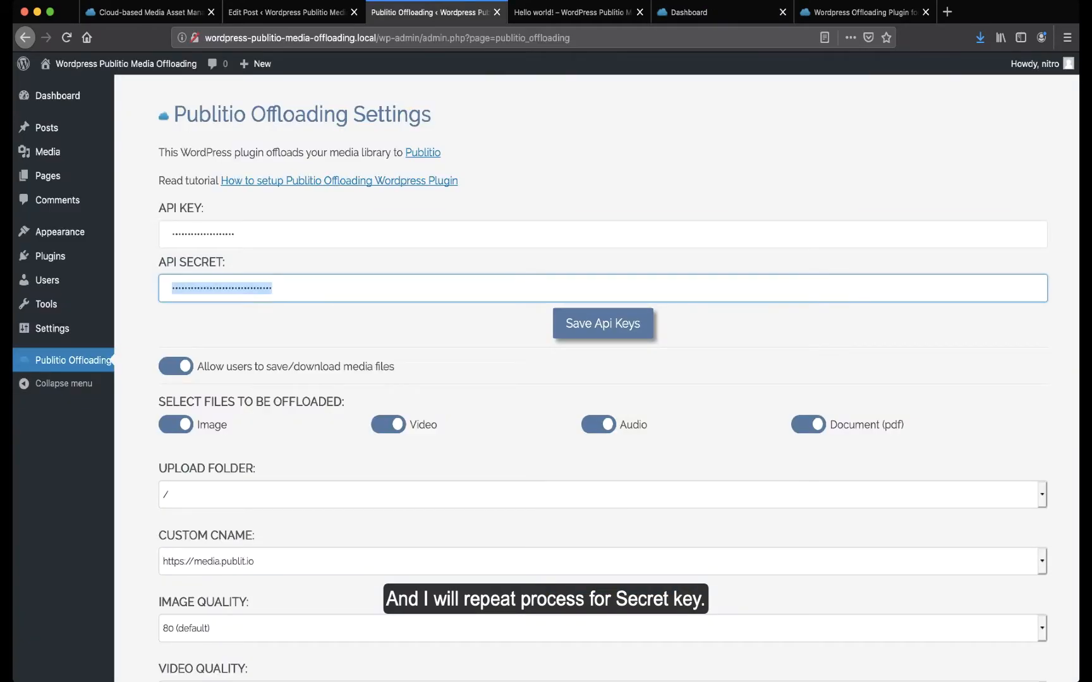
{"action": "key", "text": "super+v"}
{"action": "left_click", "coordinate": [602, 323]}
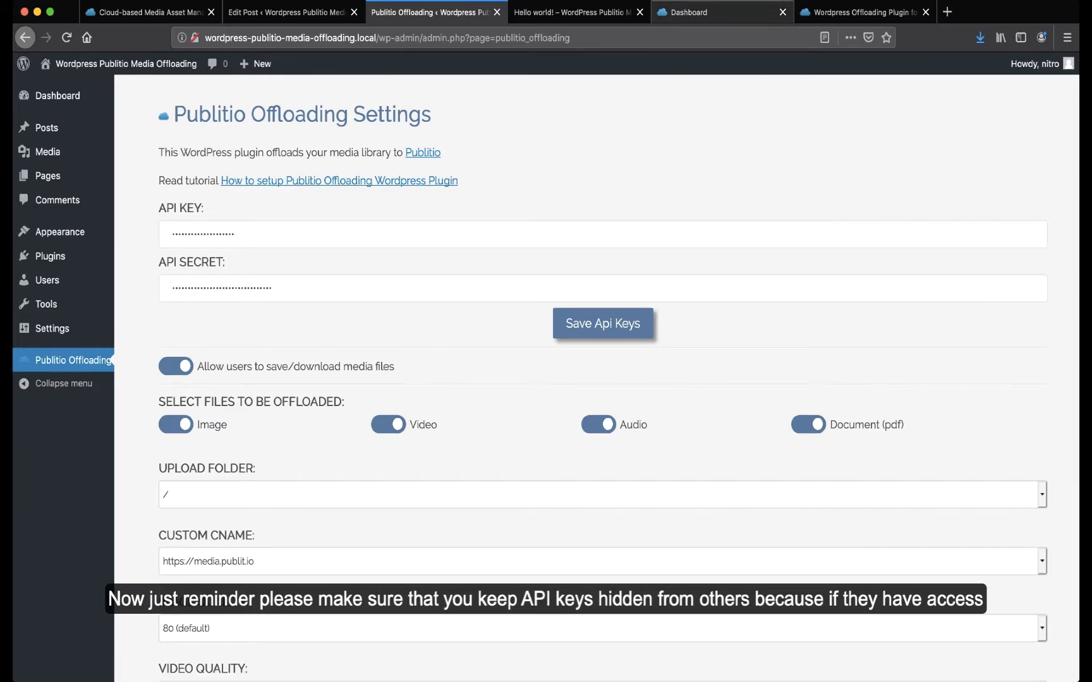
{"action": "left_click", "coordinate": [717, 12]}
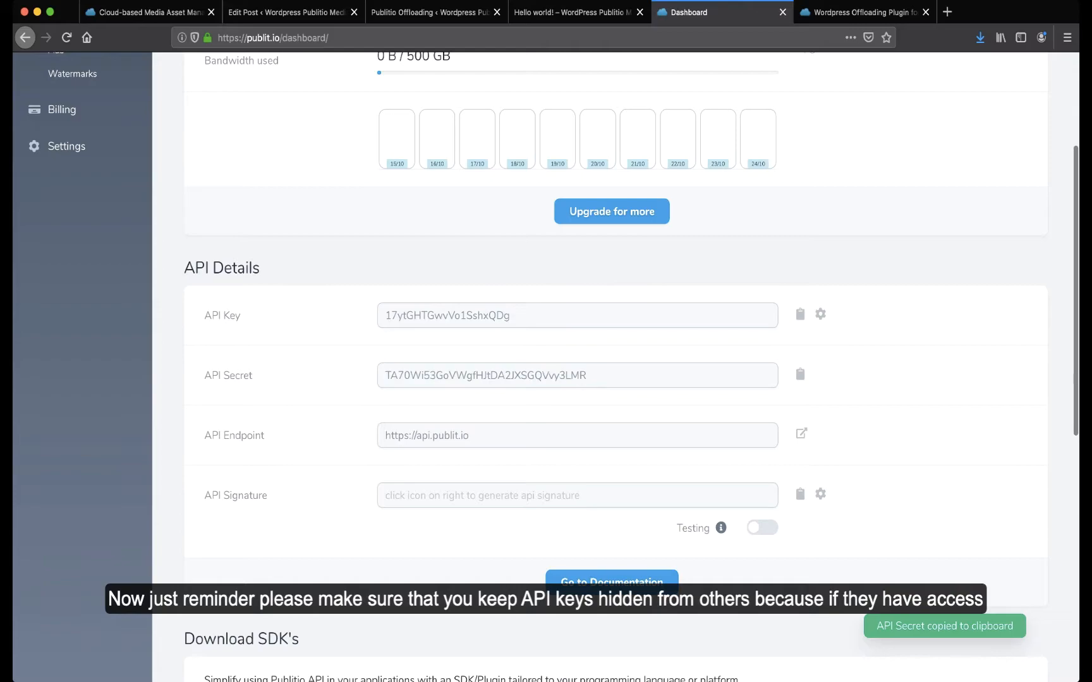
{"action": "double_click", "coordinate": [485, 375]}
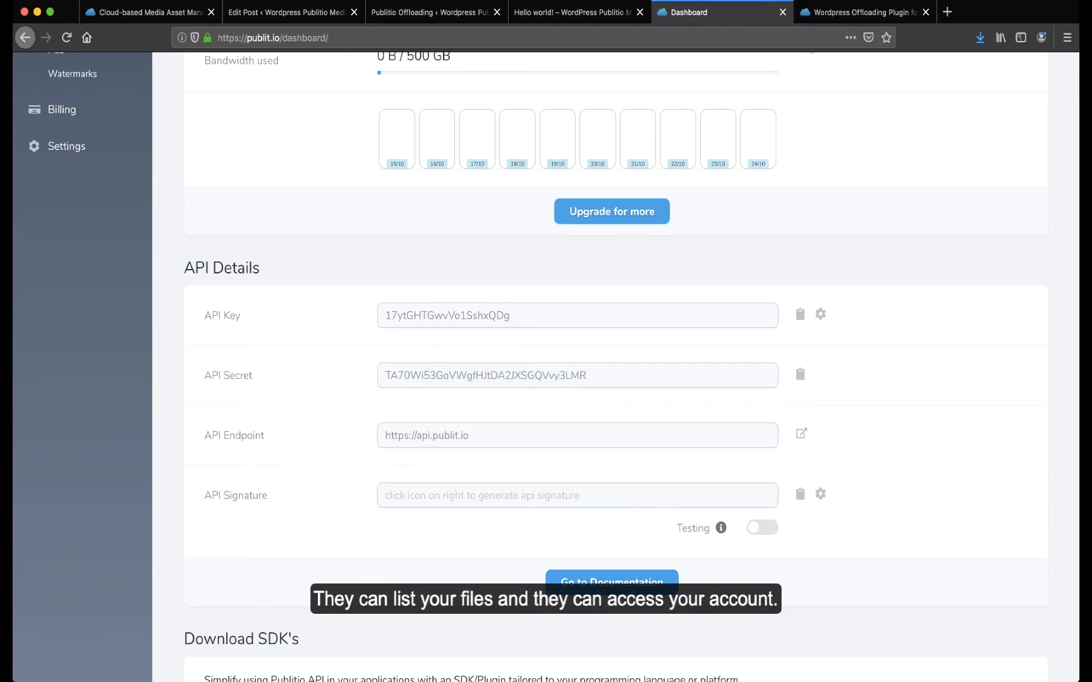
{"action": "scroll", "coordinate": [616, 366], "scroll_direction": "up", "scroll_amount": 3}
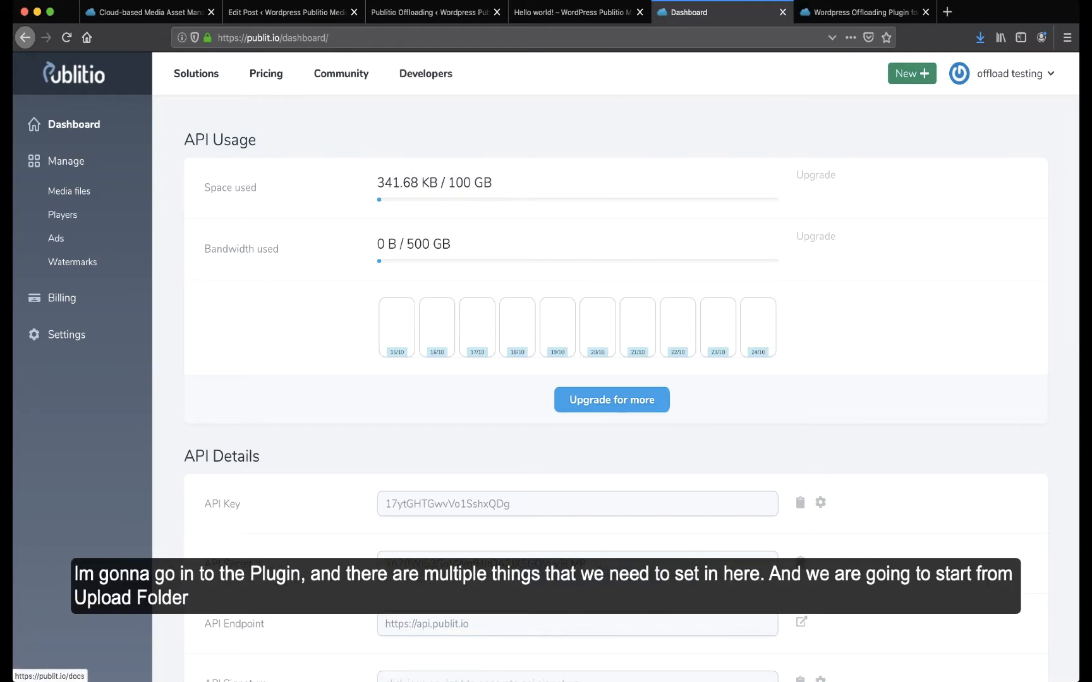
Set the upload folder to mywpwebsite in the WordPress Publitio Offloading settings.
{"action": "left_click", "coordinate": [430, 12]}
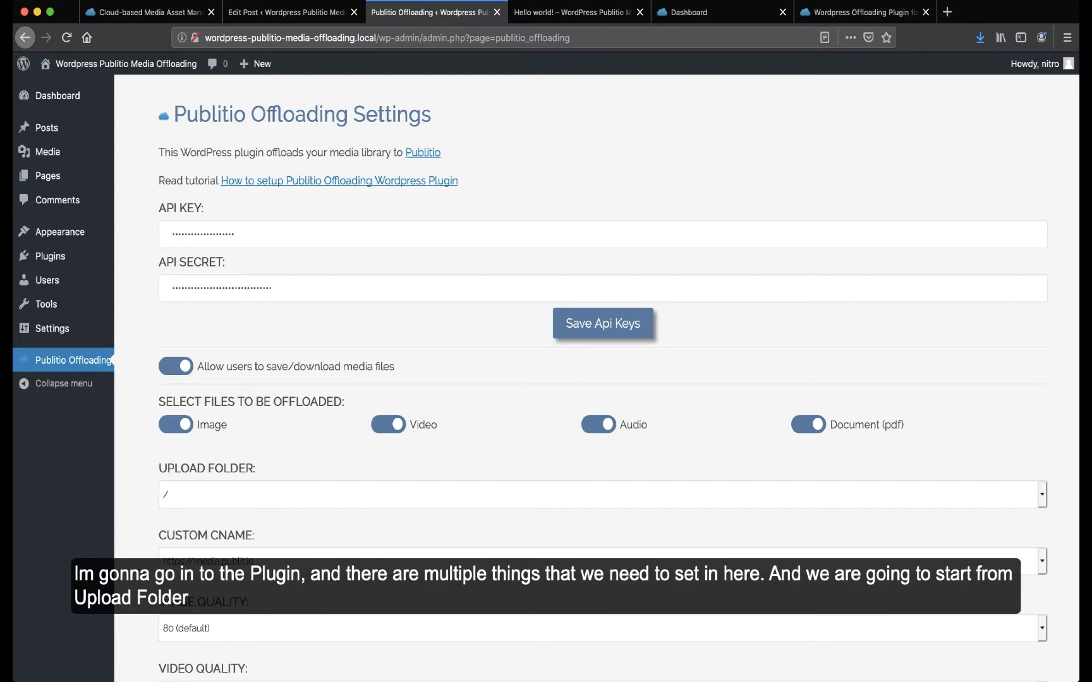
{"action": "scroll", "coordinate": [596, 379], "scroll_direction": "down", "scroll_amount": 5}
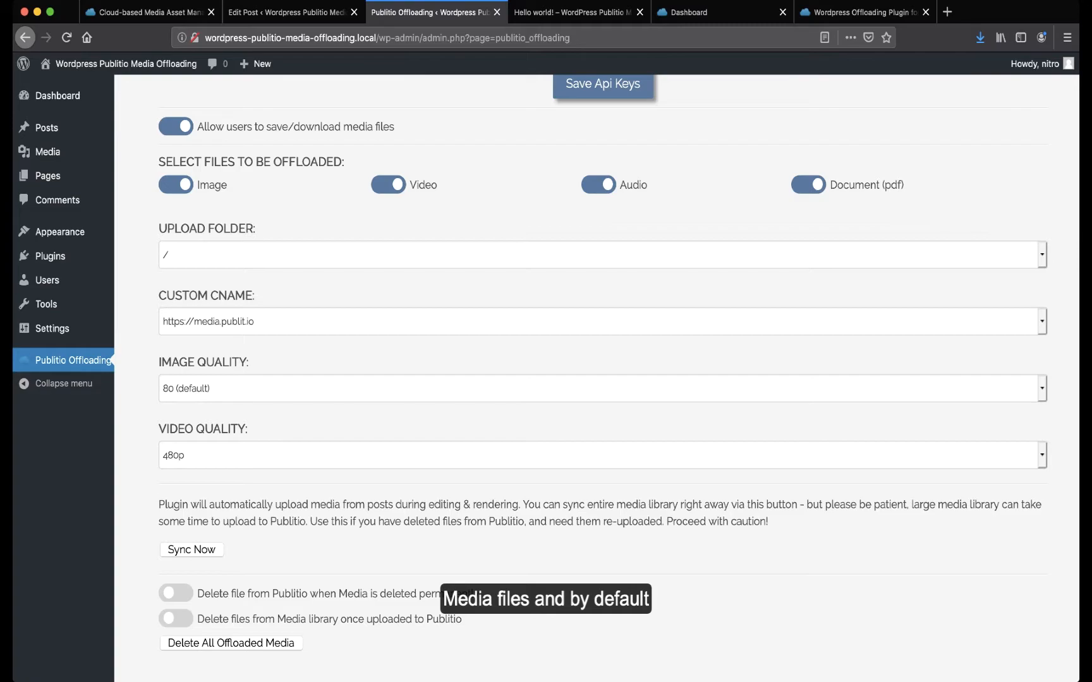
{"action": "left_click", "coordinate": [602, 255]}
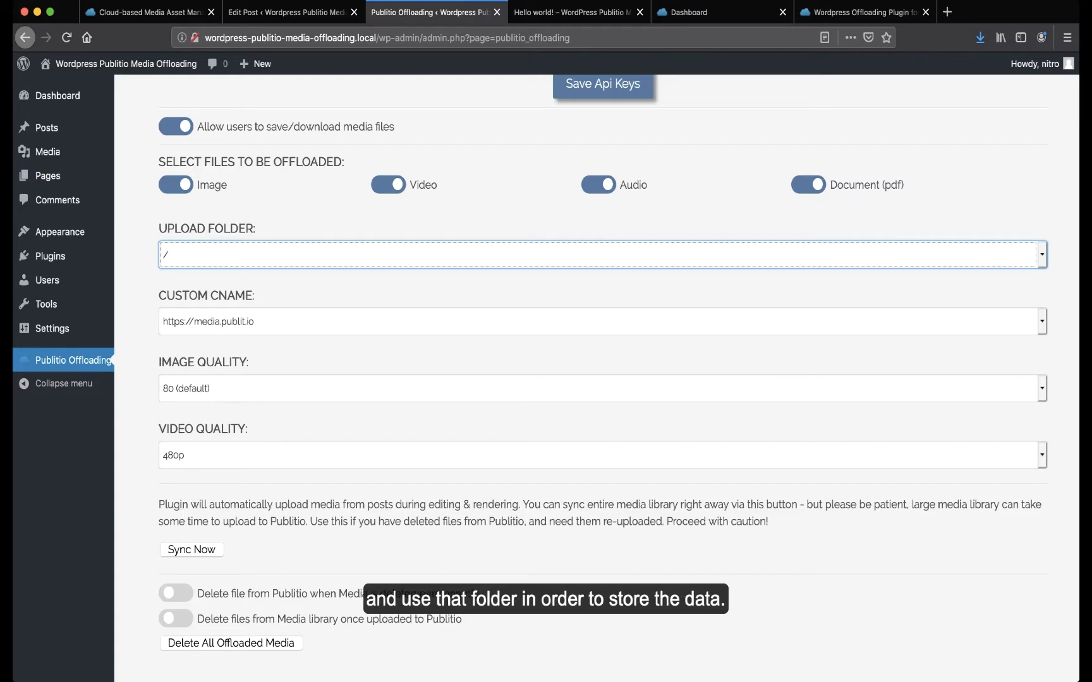
{"action": "left_click", "coordinate": [191, 255]}
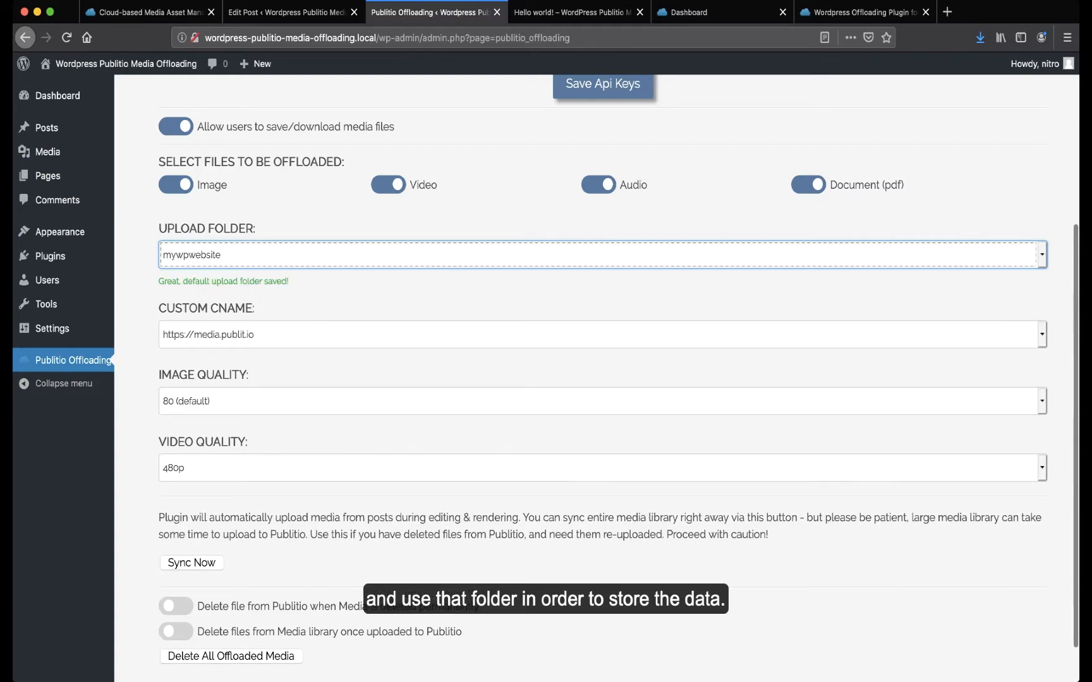
{"action": "left_click", "coordinate": [404, 291]}
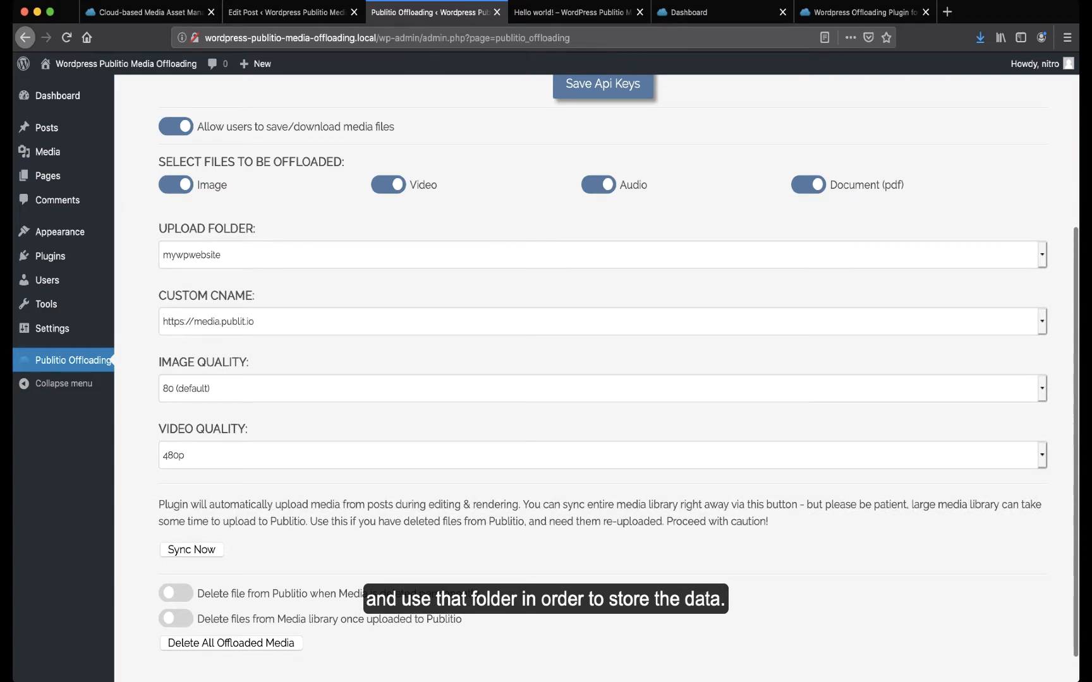
Create a subfolder named "mymediafiles" inside the mywpwebsite folder of the Publitio media library.
{"action": "left_click", "coordinate": [714, 12]}
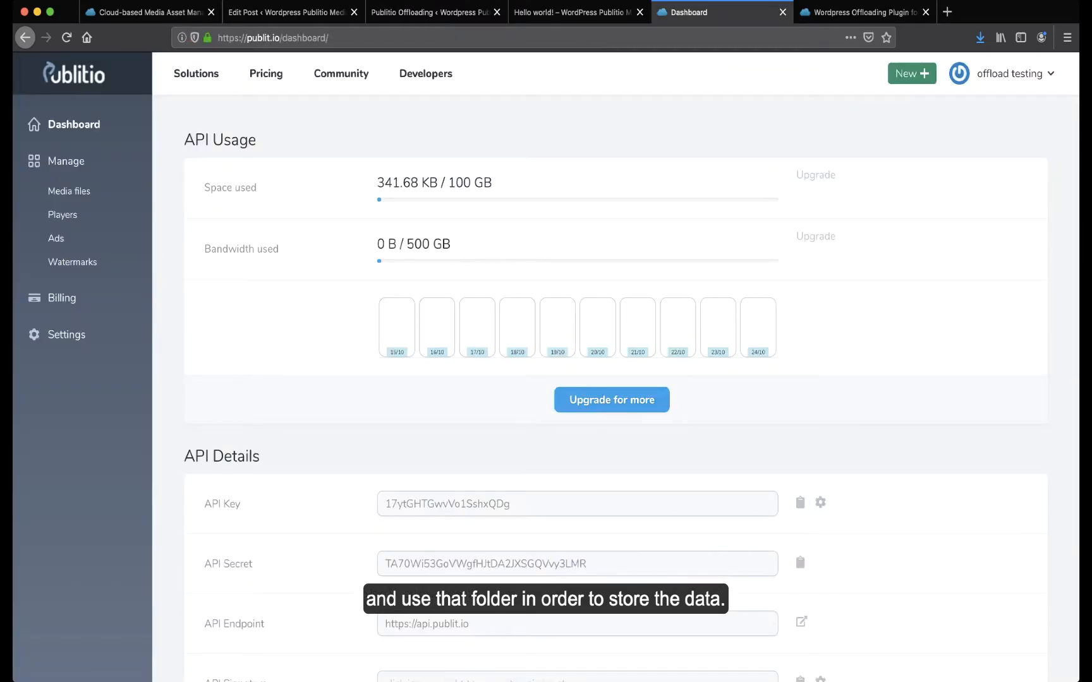
{"action": "left_click", "coordinate": [70, 191]}
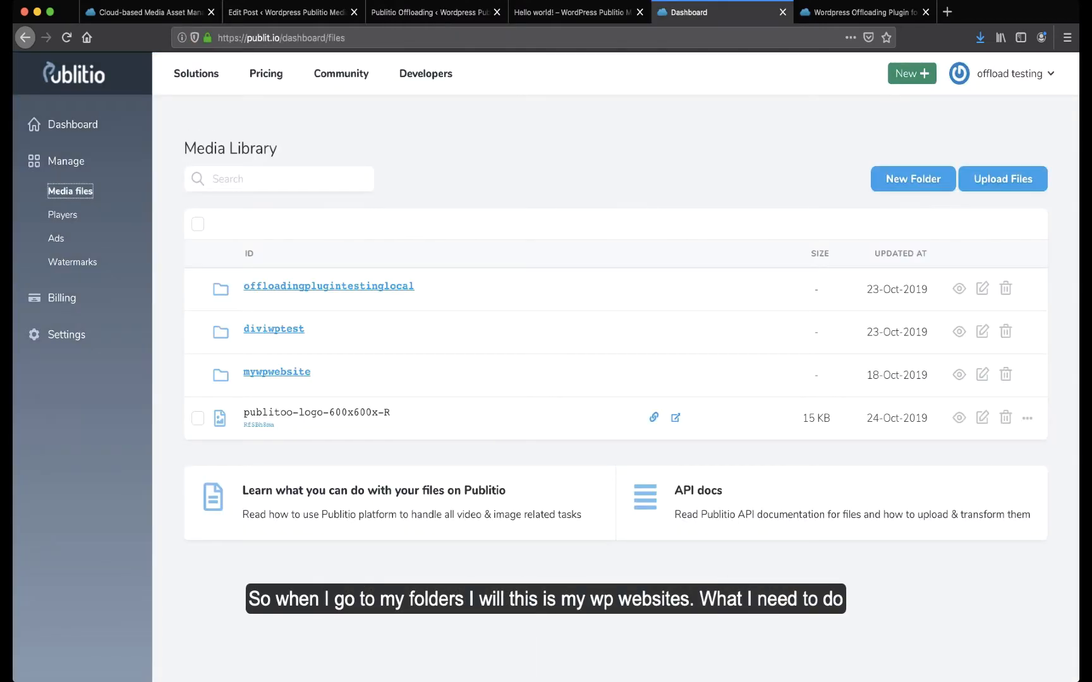
{"action": "left_click", "coordinate": [277, 372]}
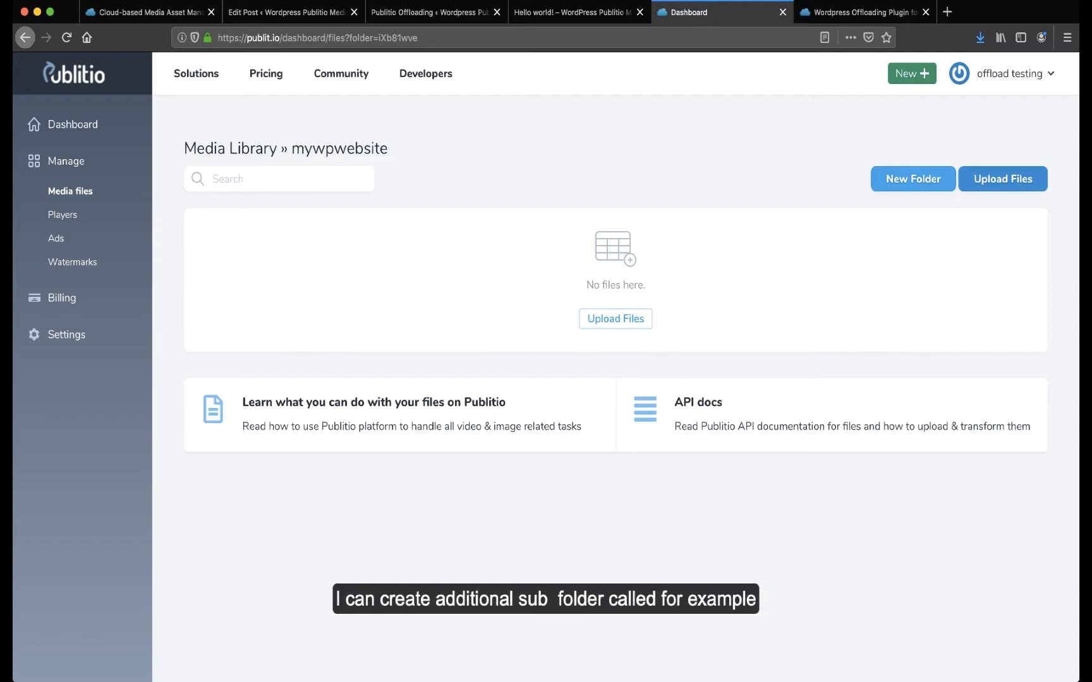
{"action": "left_click", "coordinate": [913, 179]}
{"action": "left_click", "coordinate": [570, 173]}
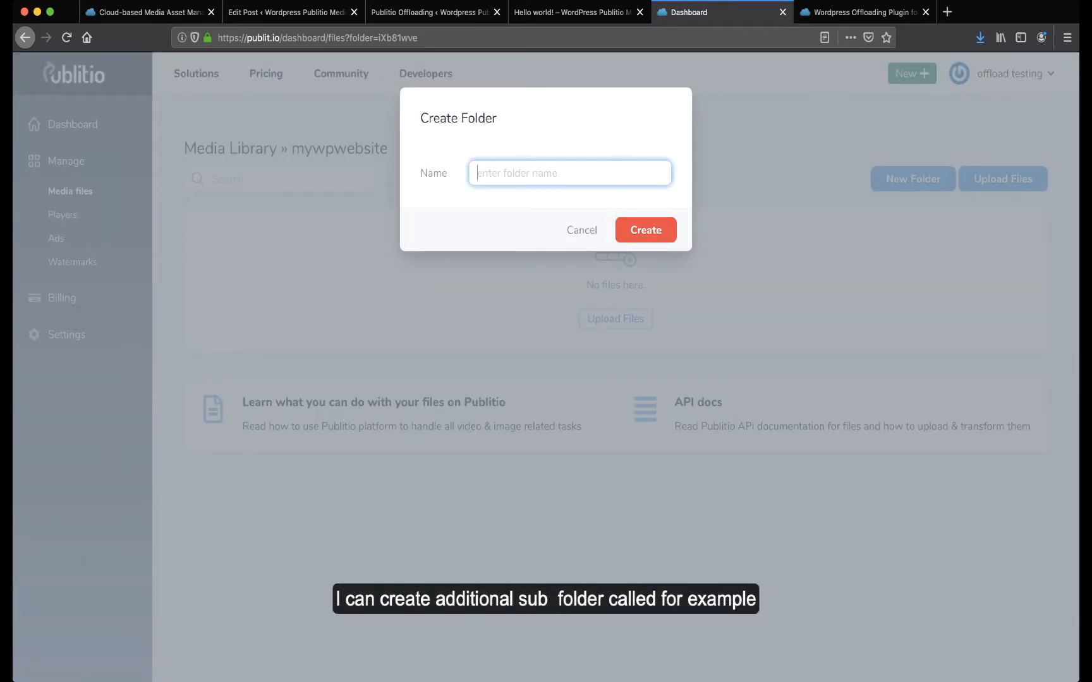
{"action": "type", "text": "mymediafi"}
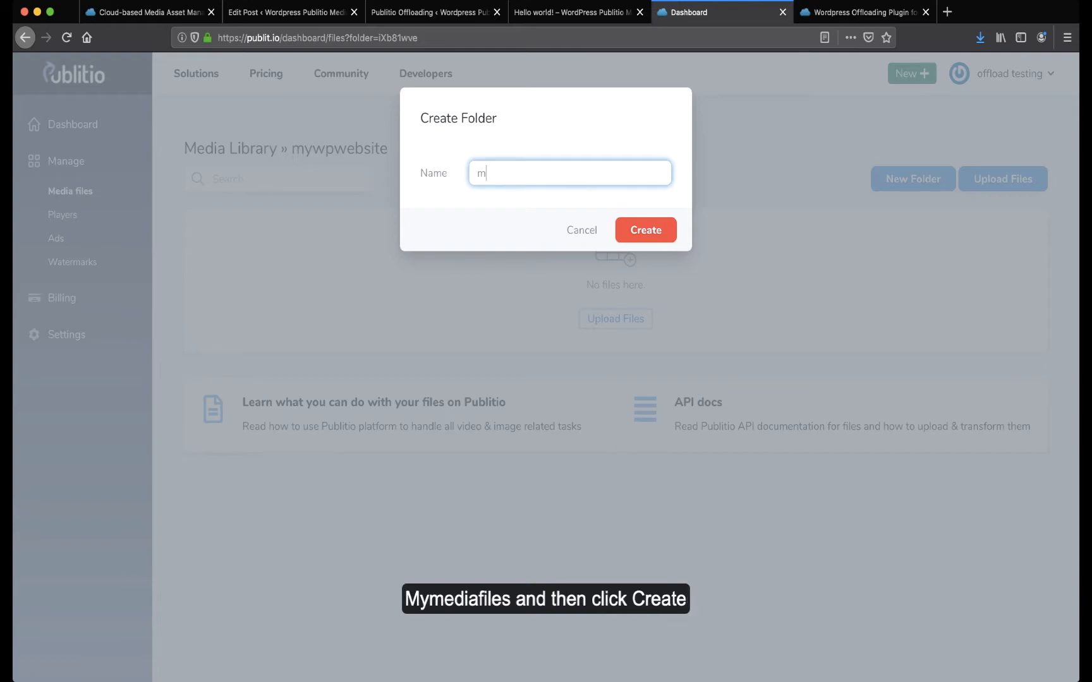
{"action": "type", "text": "les"}
{"action": "key", "text": "Tab"}
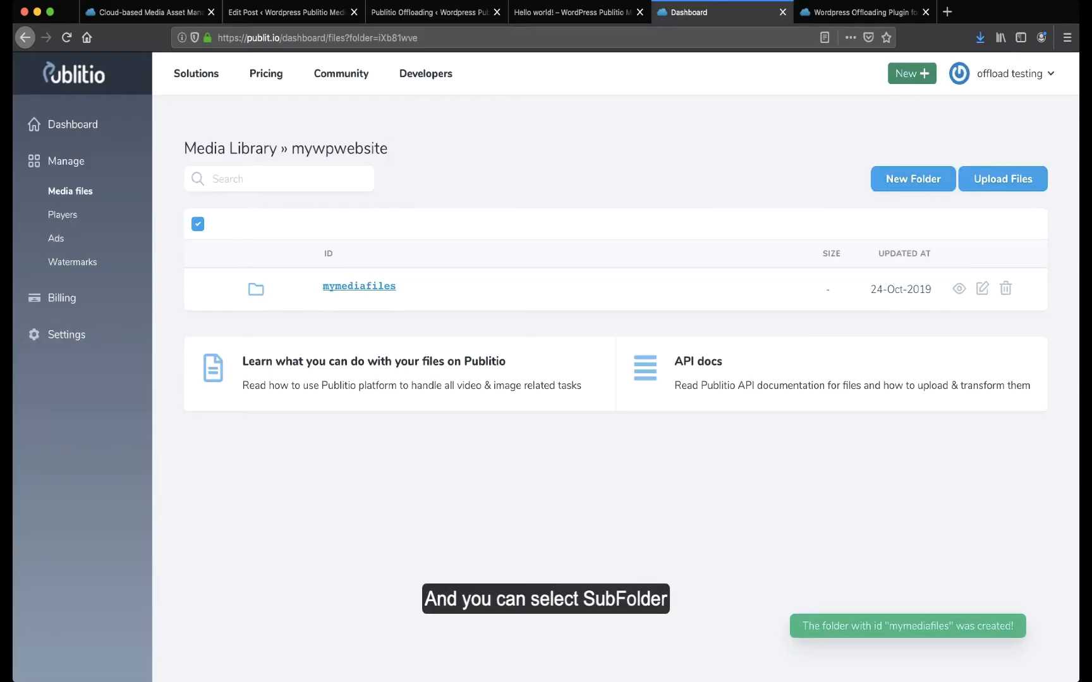
Refresh the WordPress Publitio Offloading settings page and set the upload folder to mywpwebsite/mymediafiles.
{"action": "left_click", "coordinate": [430, 12]}
{"action": "left_click", "coordinate": [66, 37]}
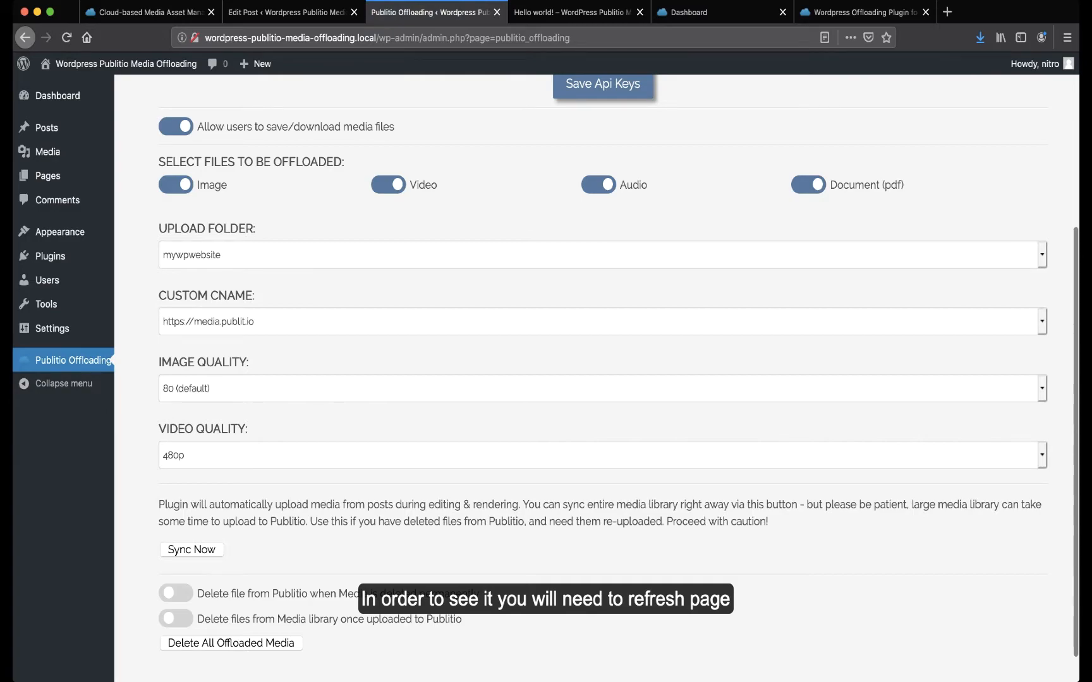
{"action": "left_click", "coordinate": [602, 255]}
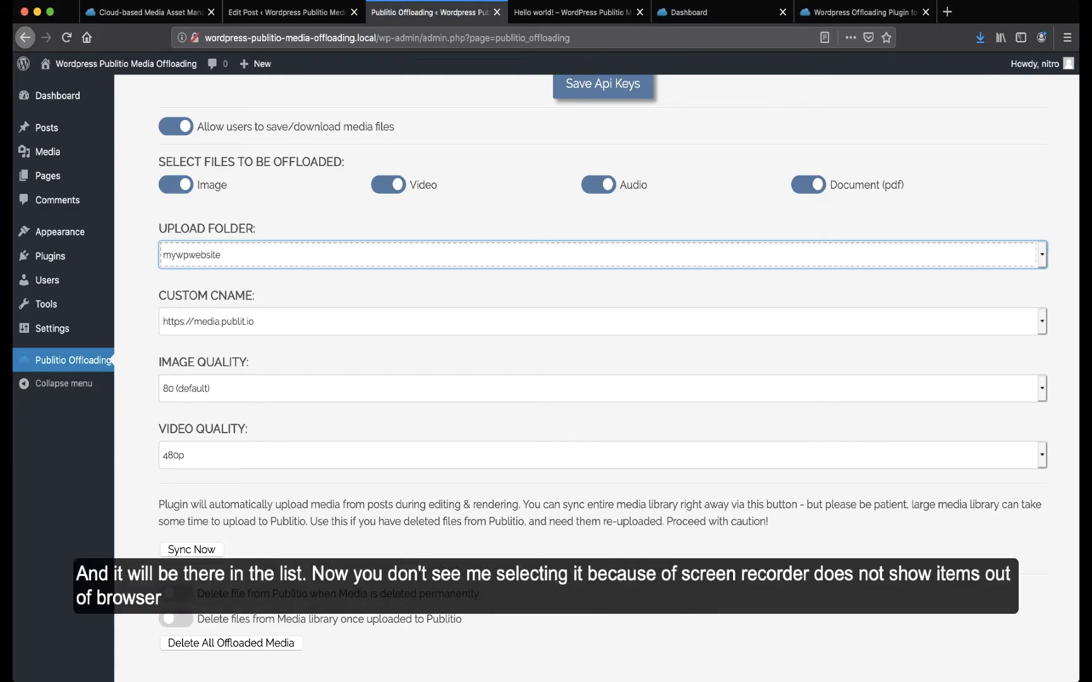
{"action": "left_click", "coordinate": [602, 284]}
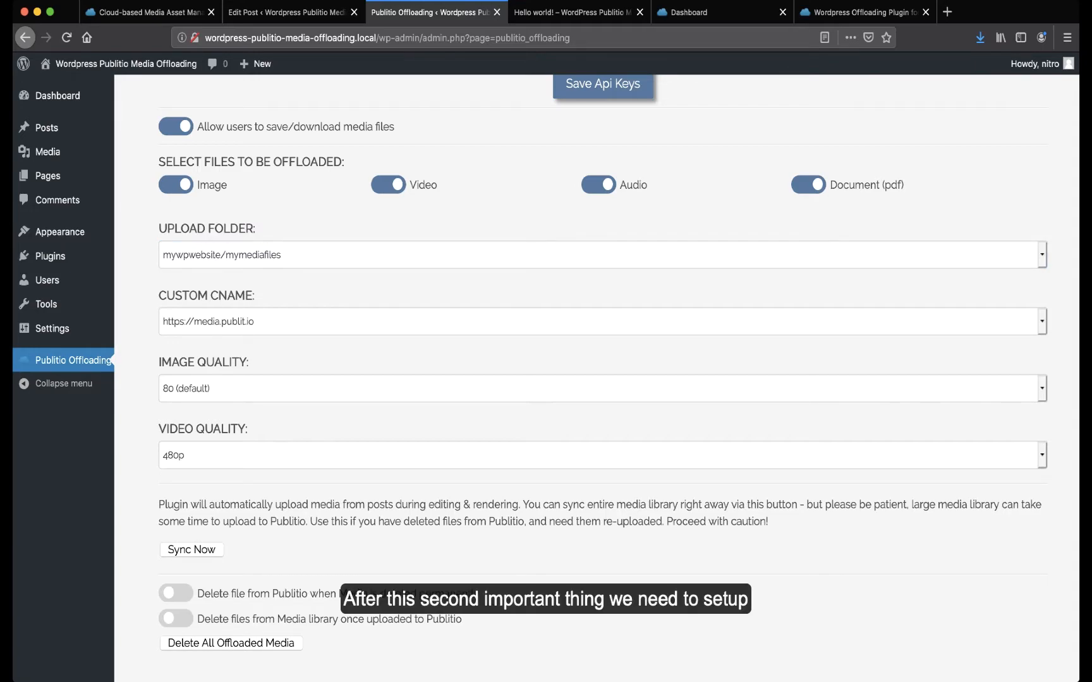
Open the Publitio account settings at the Custom CNAME section.
{"action": "scroll", "coordinate": [604, 379], "scroll_direction": "down", "scroll_amount": 1}
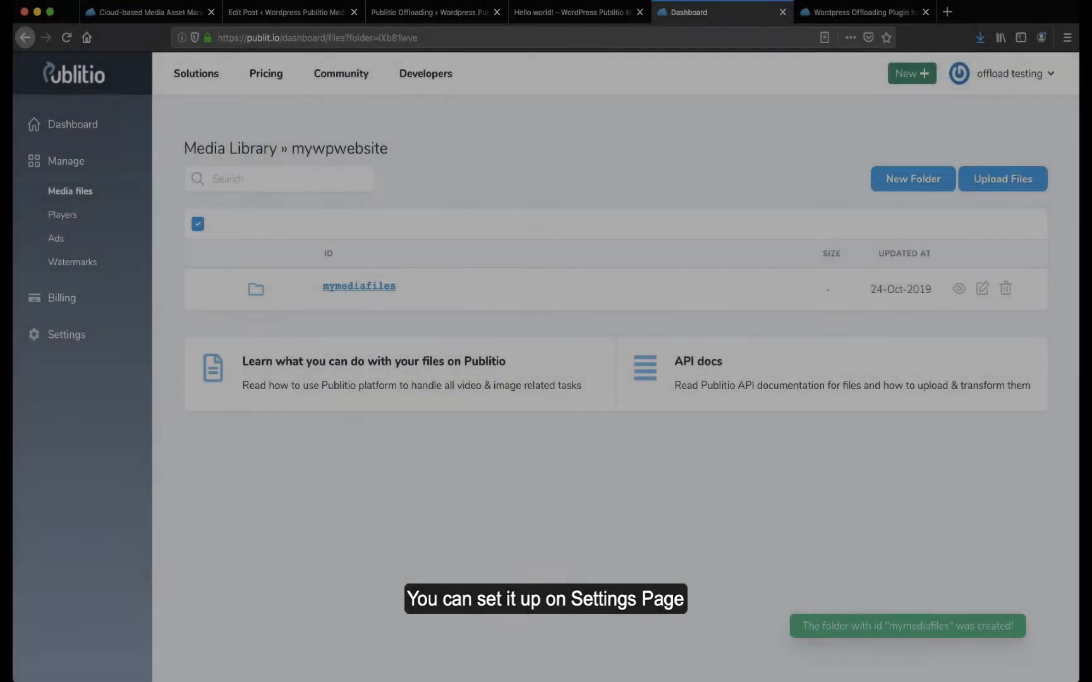
{"action": "left_click", "coordinate": [66, 335]}
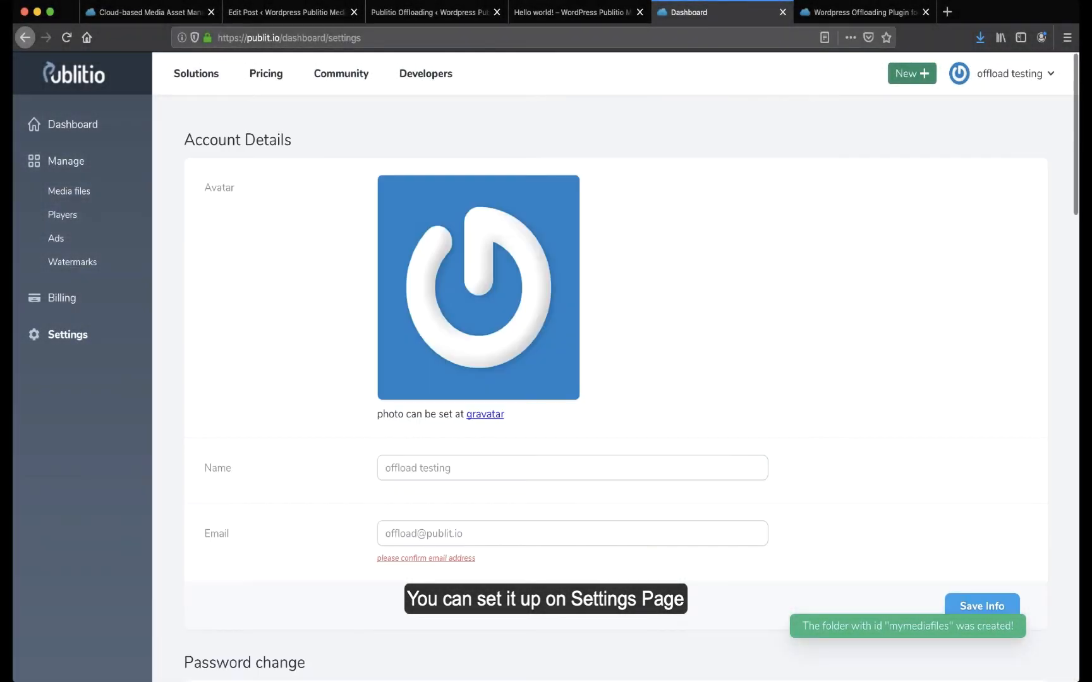
{"action": "scroll", "coordinate": [631, 341], "scroll_direction": "down", "scroll_amount": 15}
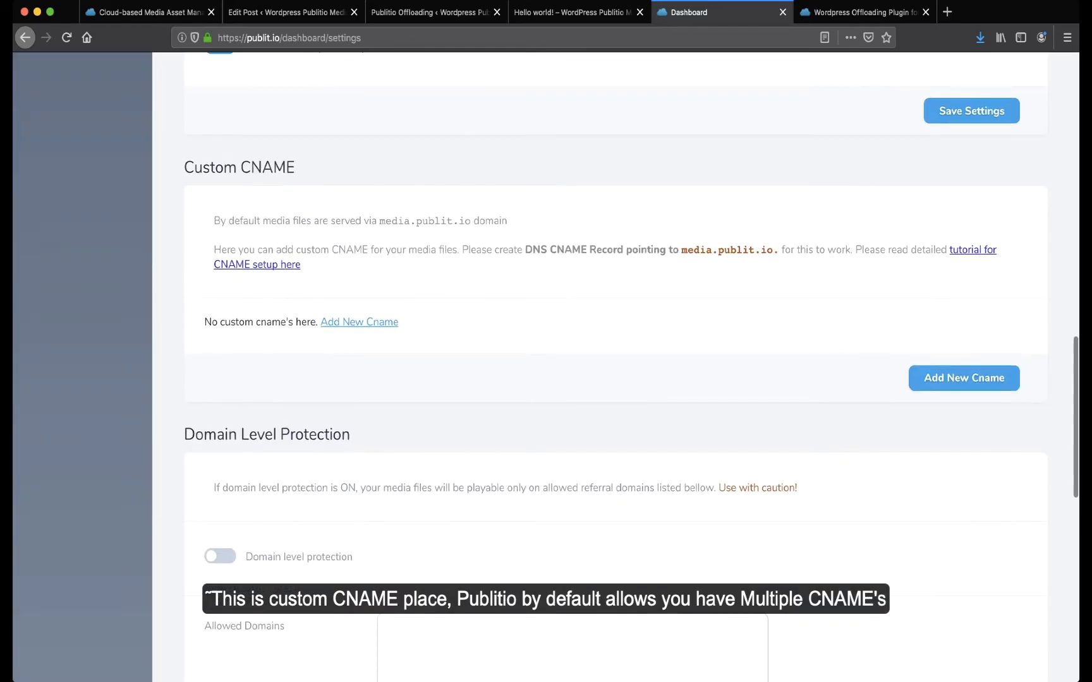
Start a new custom CNAME with the ID mywebsitescname and the URL media.yourwebsite.com.
{"action": "scroll", "coordinate": [615, 367], "scroll_direction": "down", "scroll_amount": 1}
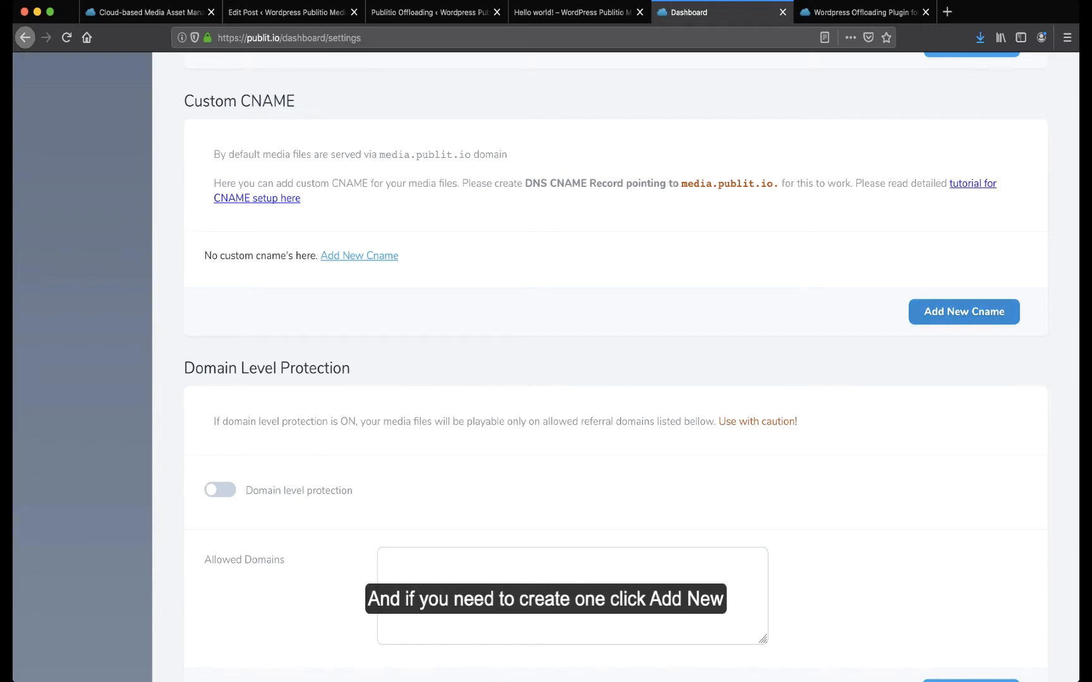
{"action": "left_click", "coordinate": [963, 312]}
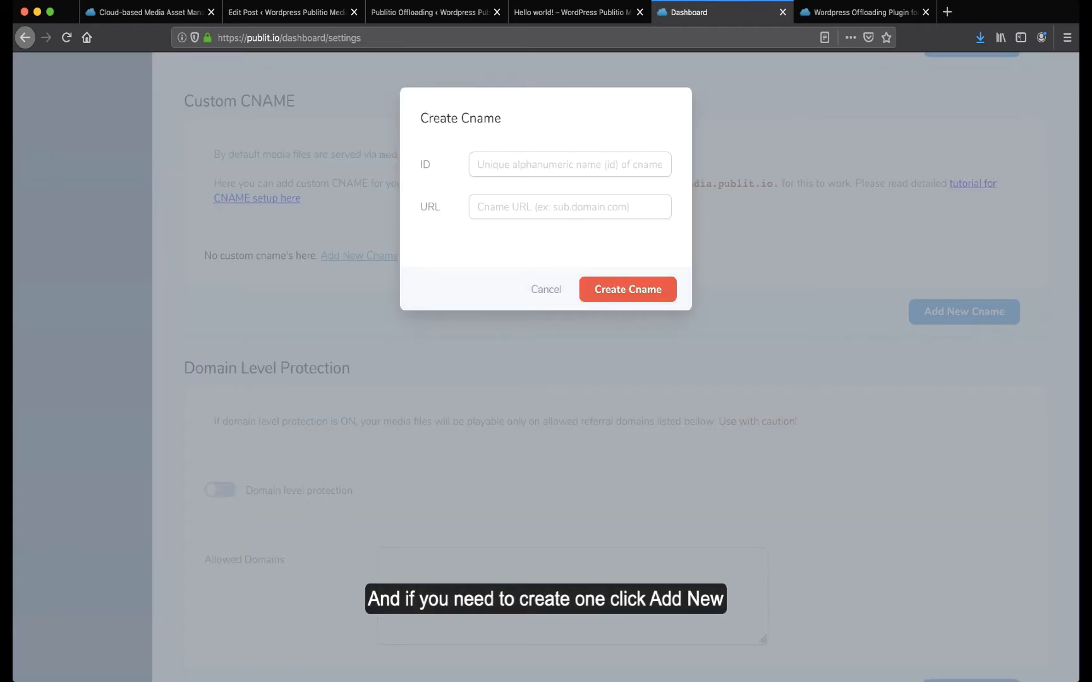
{"action": "left_click", "coordinate": [570, 165]}
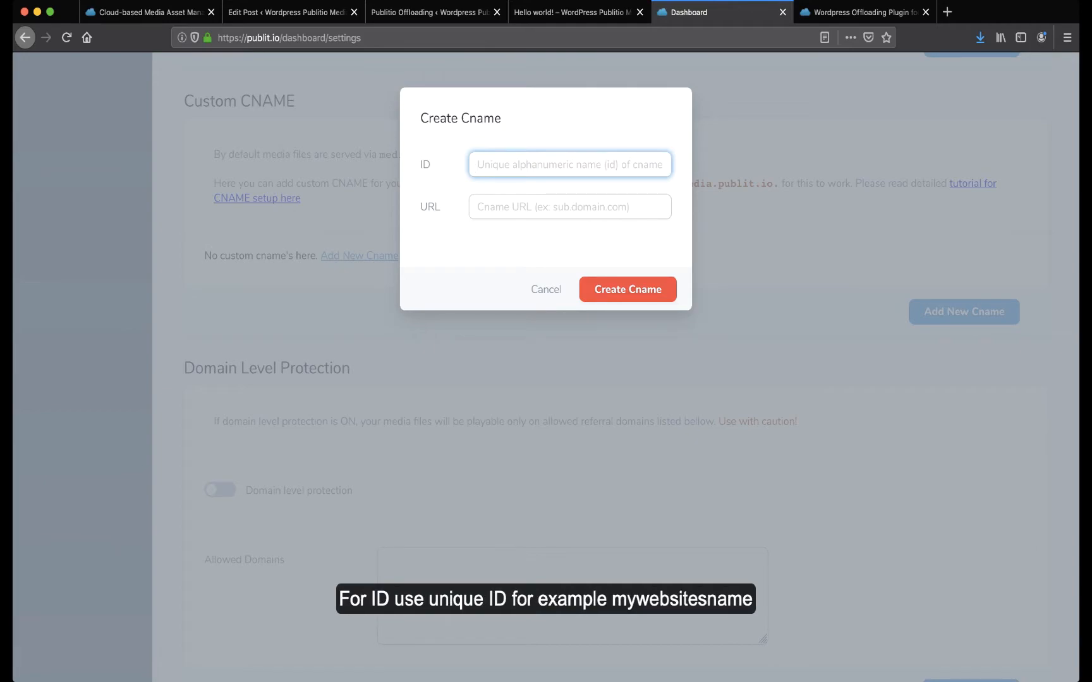
{"action": "type", "text": "myweb"}
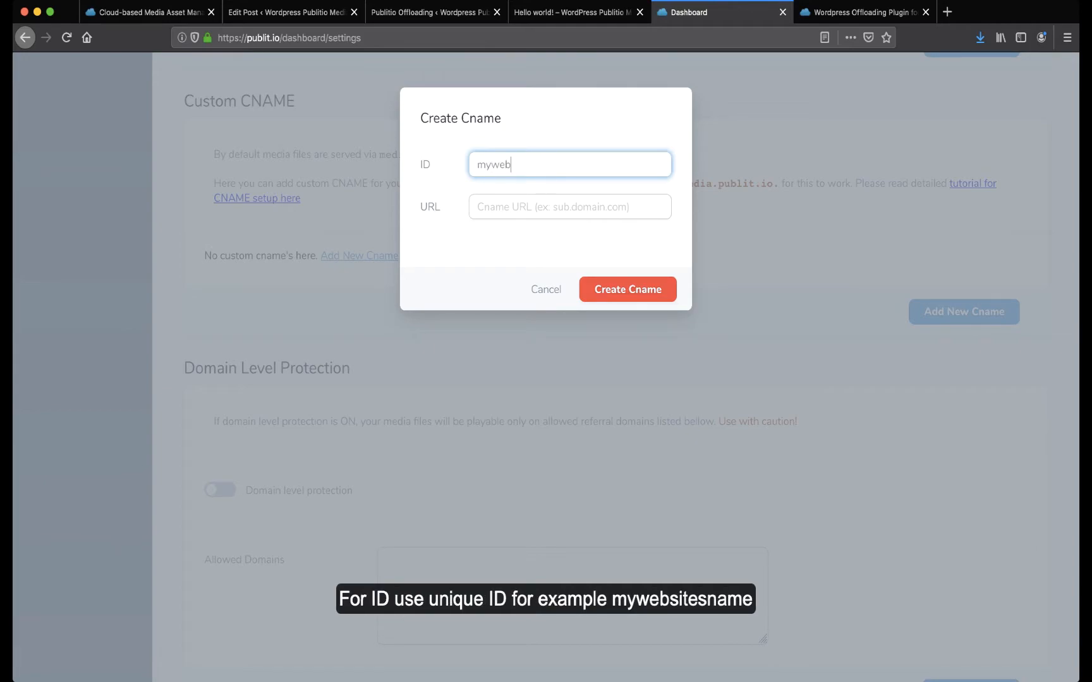
{"action": "type", "text": "sites"}
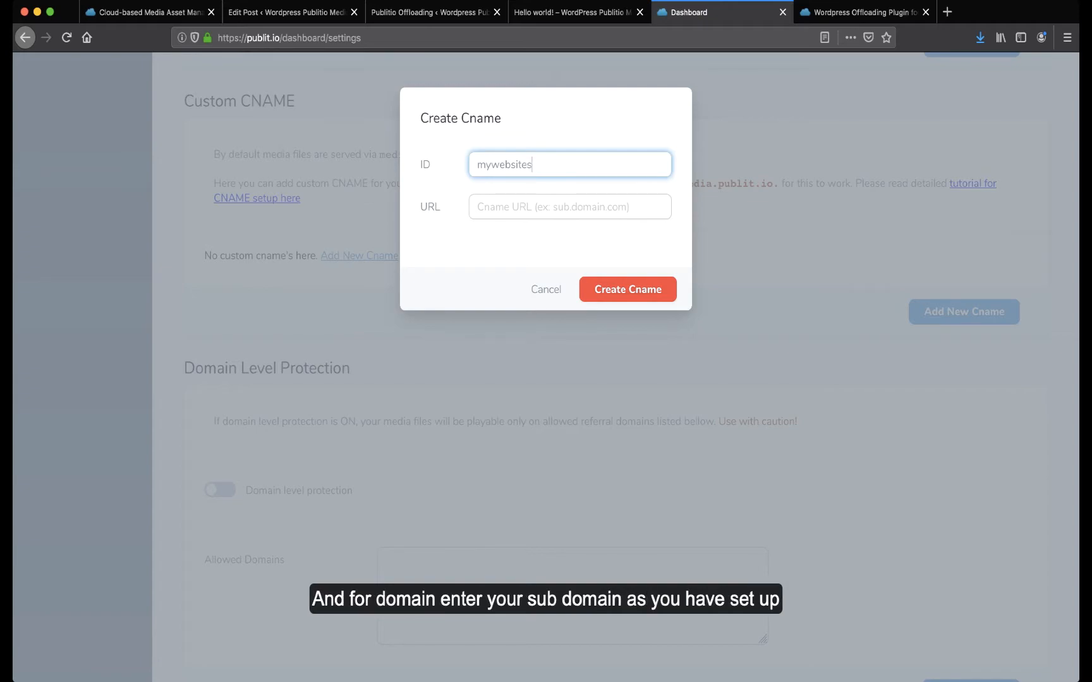
{"action": "type", "text": "cname"}
{"action": "left_click", "coordinate": [537, 207]}
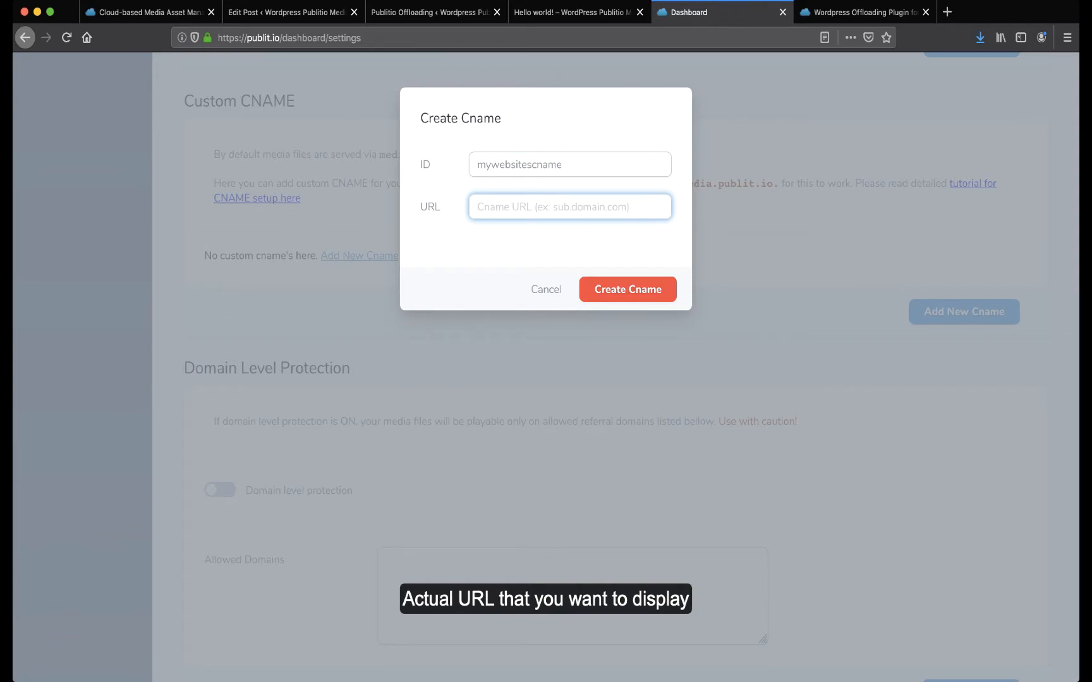
{"action": "type", "text": "media"}
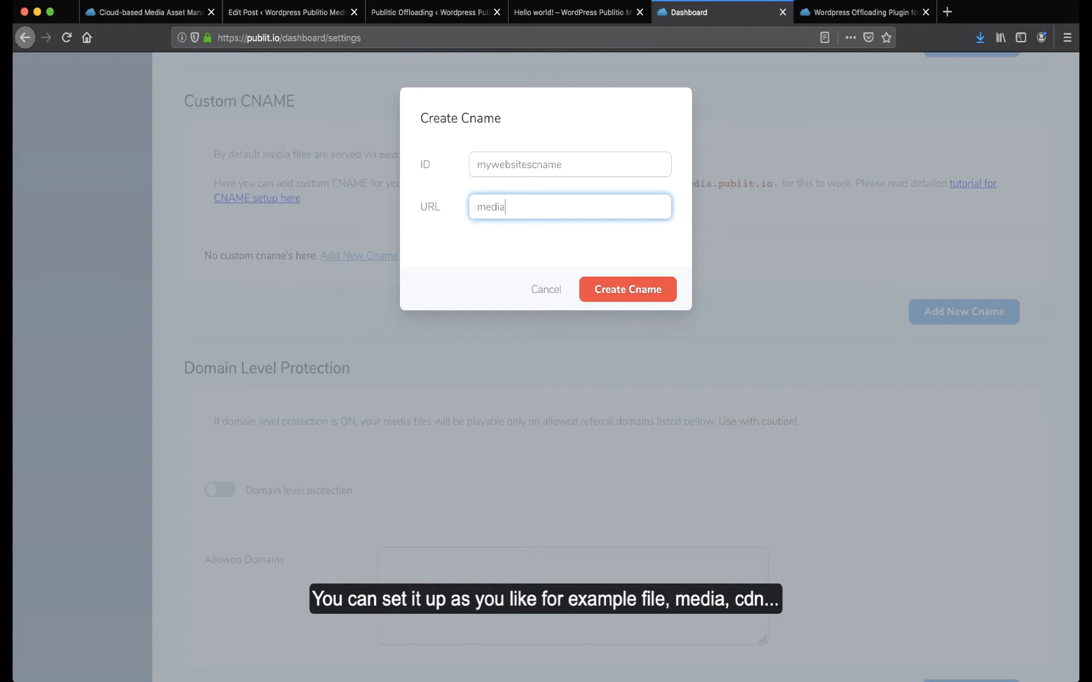
{"action": "type", "text": ".yourwebsite.com"}
Try the subdomains file and wp in the CNAME URL, restore media, and dismiss the form without creating the CNAME.
{"action": "double_click", "coordinate": [491, 207]}
{"action": "type", "text": "file"}
{"action": "double_click", "coordinate": [484, 207]}
{"action": "type", "text": "wp"}
{"action": "double_click", "coordinate": [482, 207]}
{"action": "type", "text": "media"}
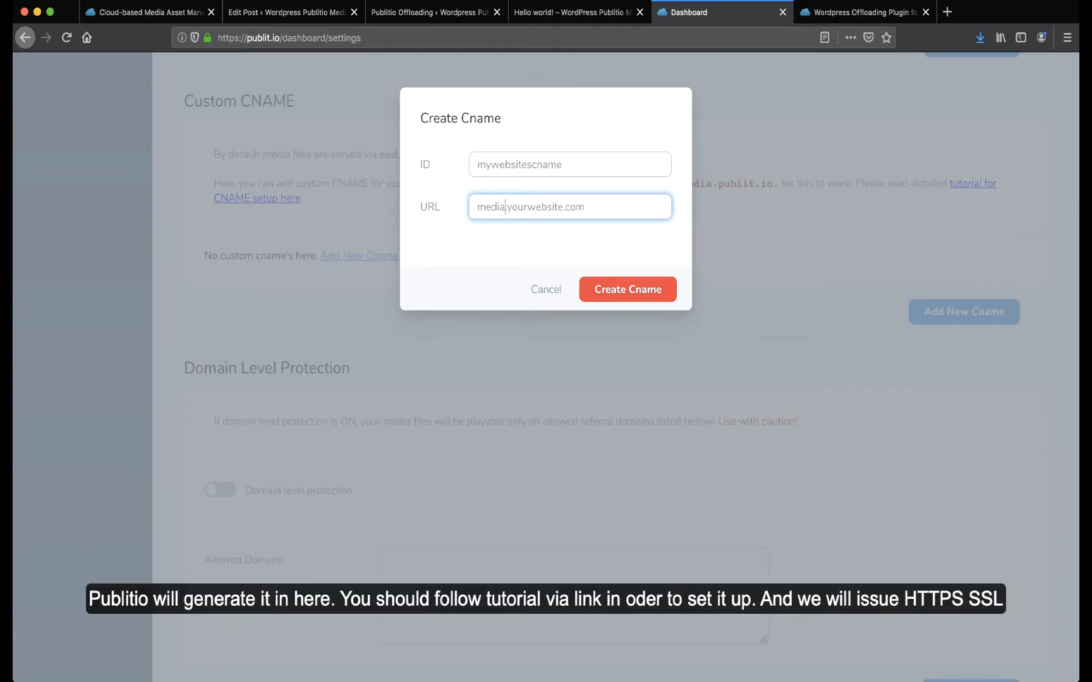
{"action": "key", "text": "Escape"}
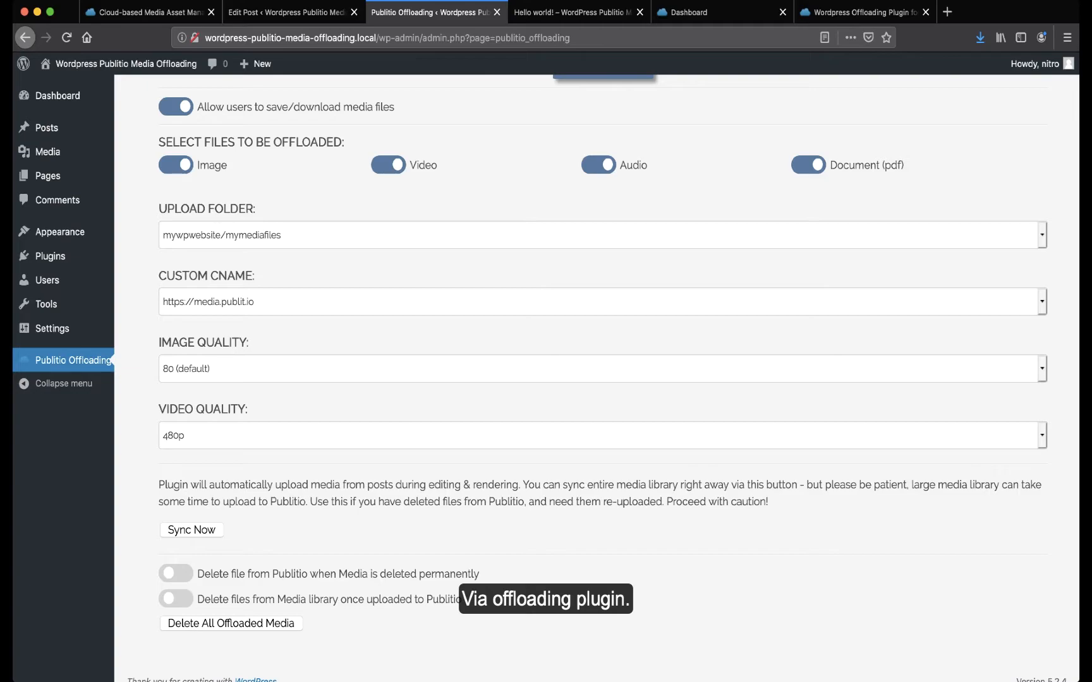
Check the custom CNAME choices in the WordPress Publitio Offloading settings and turn off offloading for Document (pdf) files.
{"action": "left_click", "coordinate": [602, 302]}
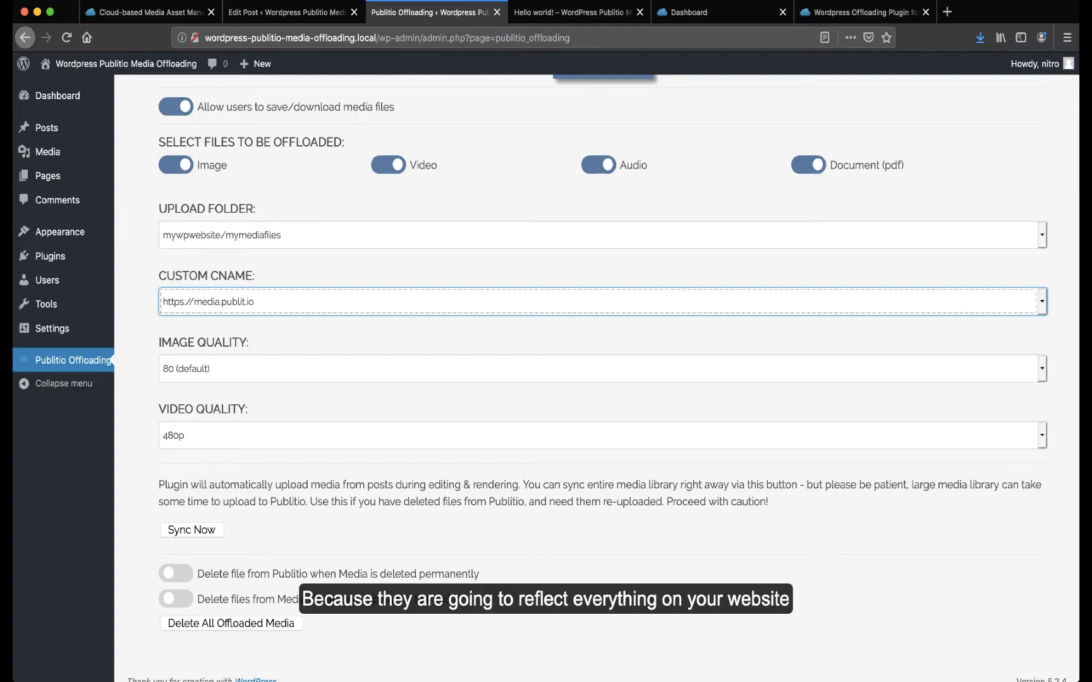
{"action": "scroll", "coordinate": [603, 378], "scroll_direction": "up", "scroll_amount": 4}
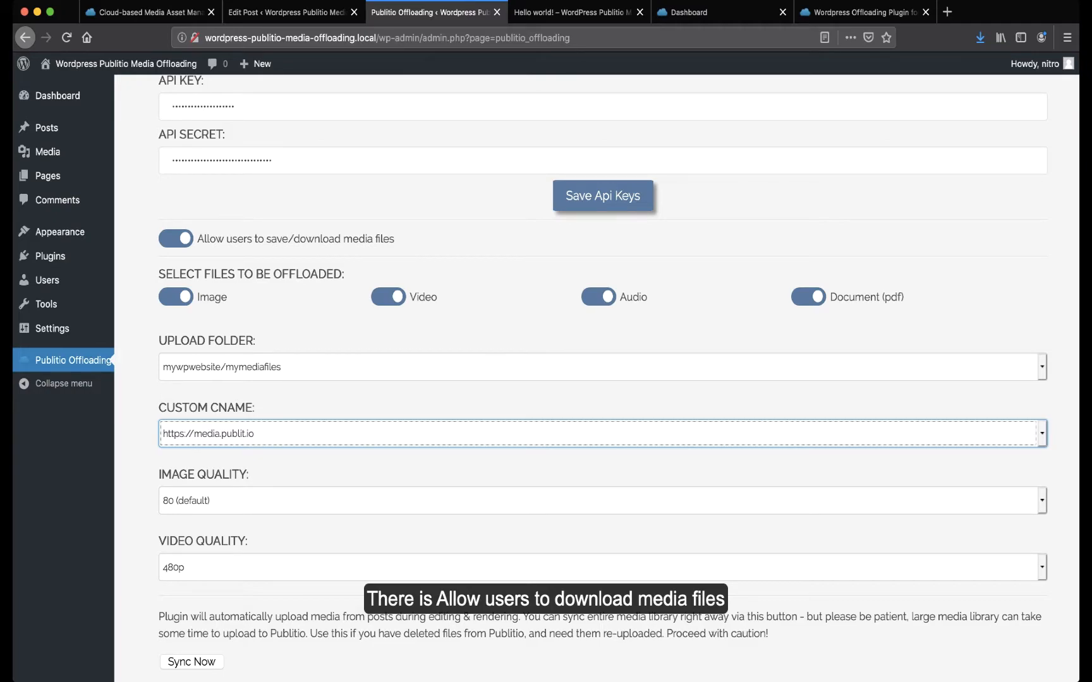
{"action": "double_click", "coordinate": [240, 239]}
{"action": "left_click", "coordinate": [240, 239]}
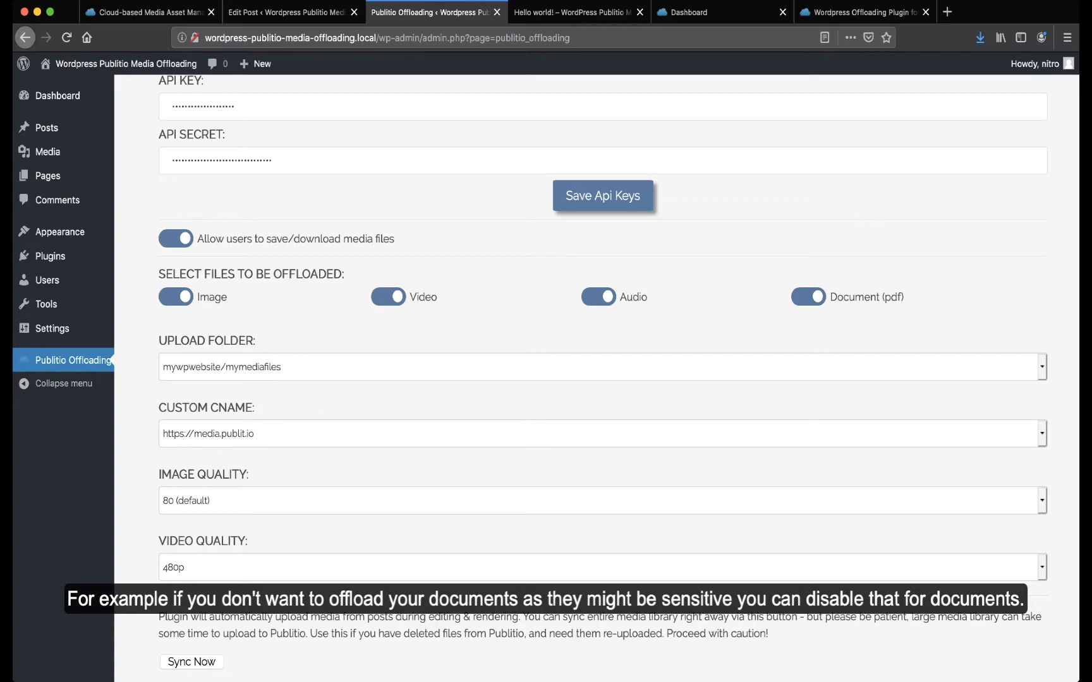
{"action": "left_click", "coordinate": [808, 297]}
Try an image quality of 50 for offloaded media and return it to 80 (default).
{"action": "scroll", "coordinate": [596, 373], "scroll_direction": "down", "scroll_amount": 5}
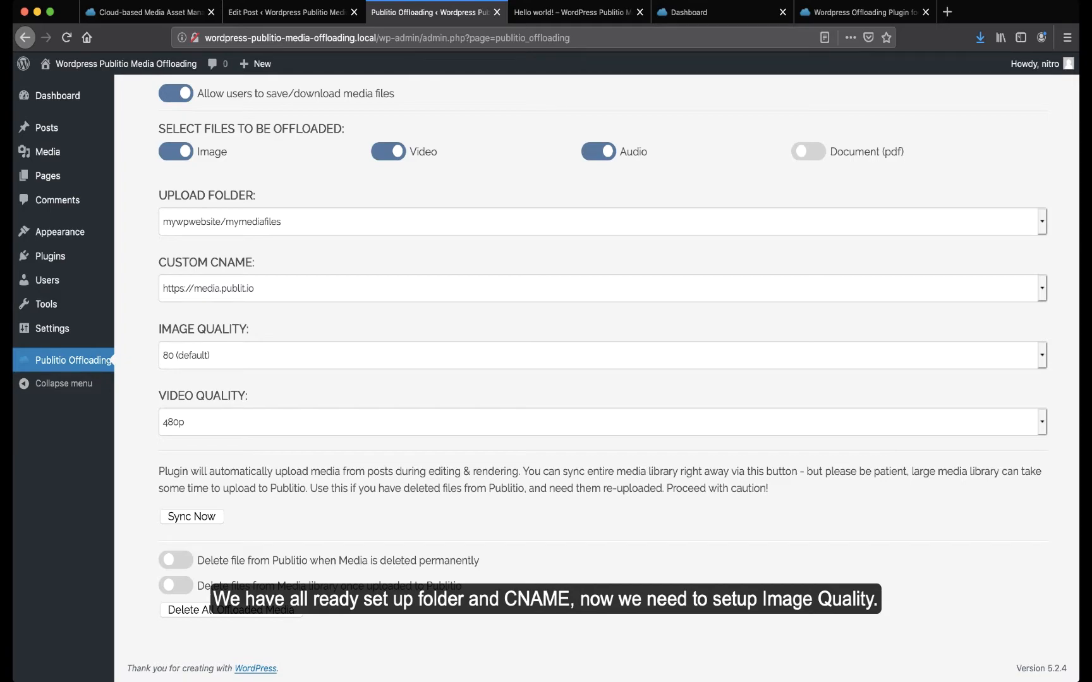
{"action": "left_click", "coordinate": [602, 355]}
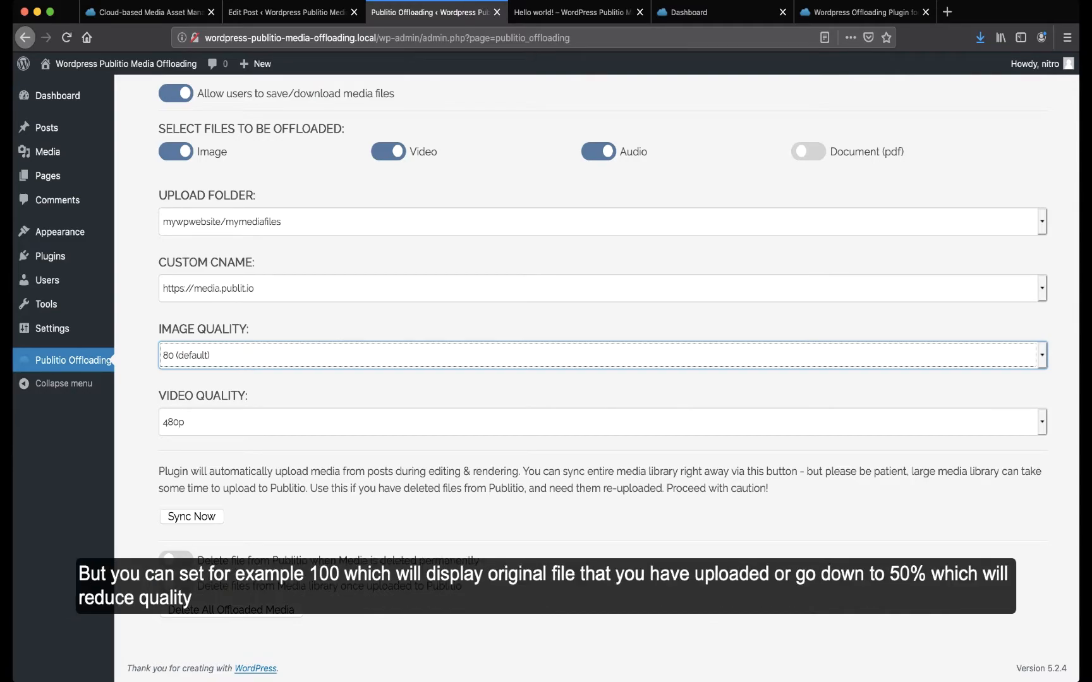
{"action": "left_click", "coordinate": [171, 356]}
{"action": "left_click", "coordinate": [168, 355]}
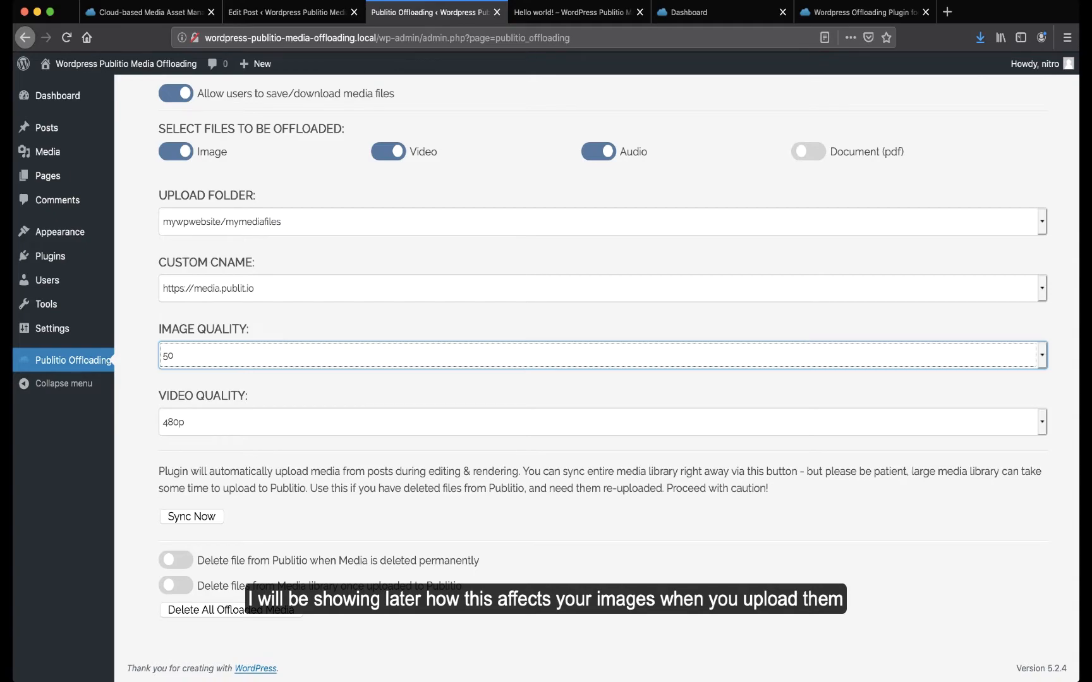
{"action": "left_click", "coordinate": [186, 355]}
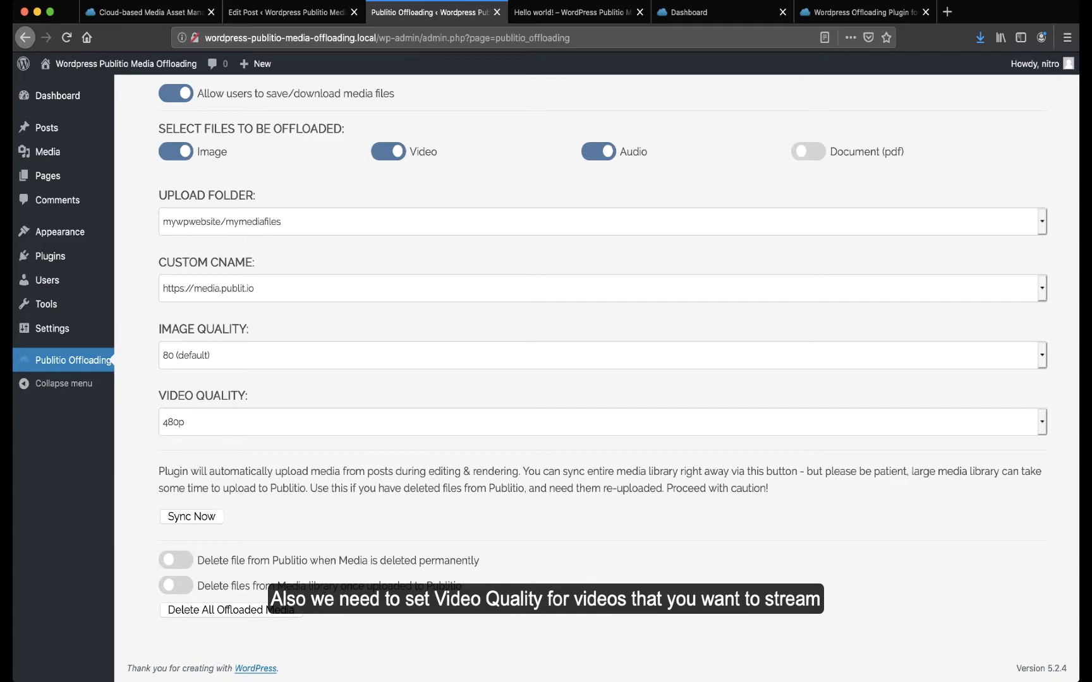
Set the video quality for offloaded media to 1080p.
{"action": "left_click", "coordinate": [602, 422]}
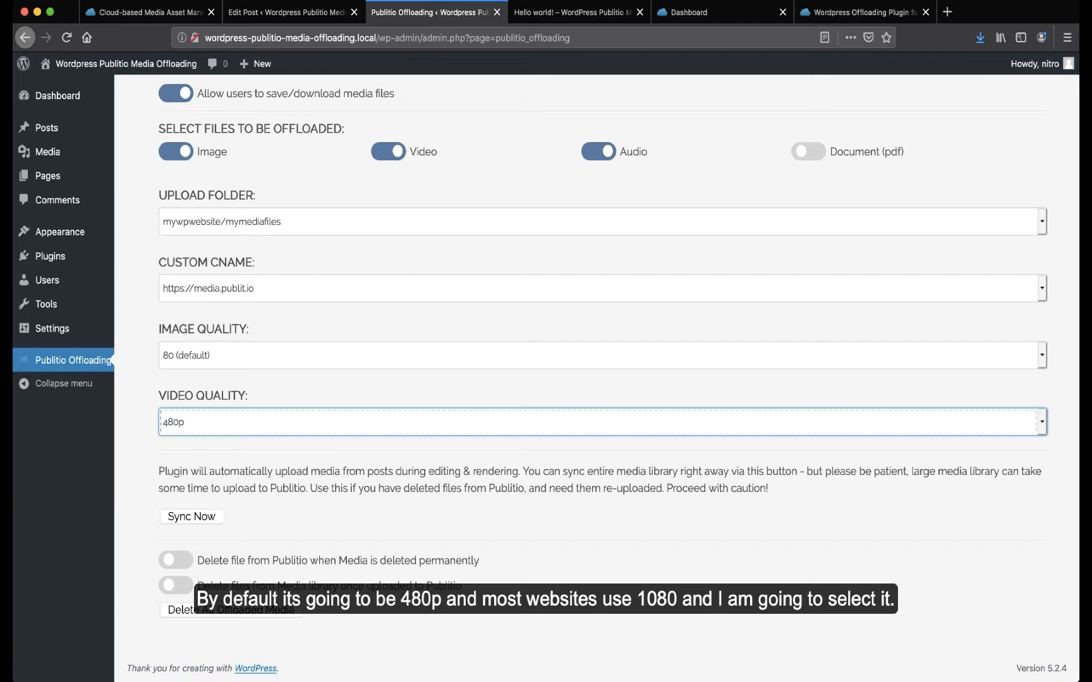
{"action": "left_click", "coordinate": [176, 422]}
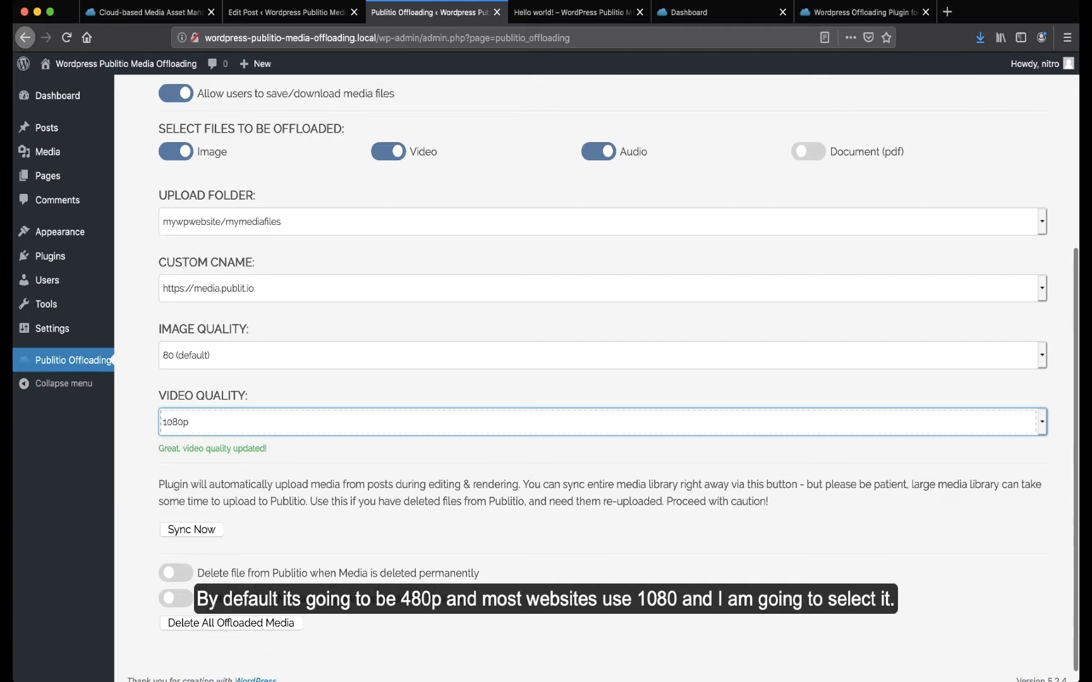
{"action": "left_click", "coordinate": [532, 460]}
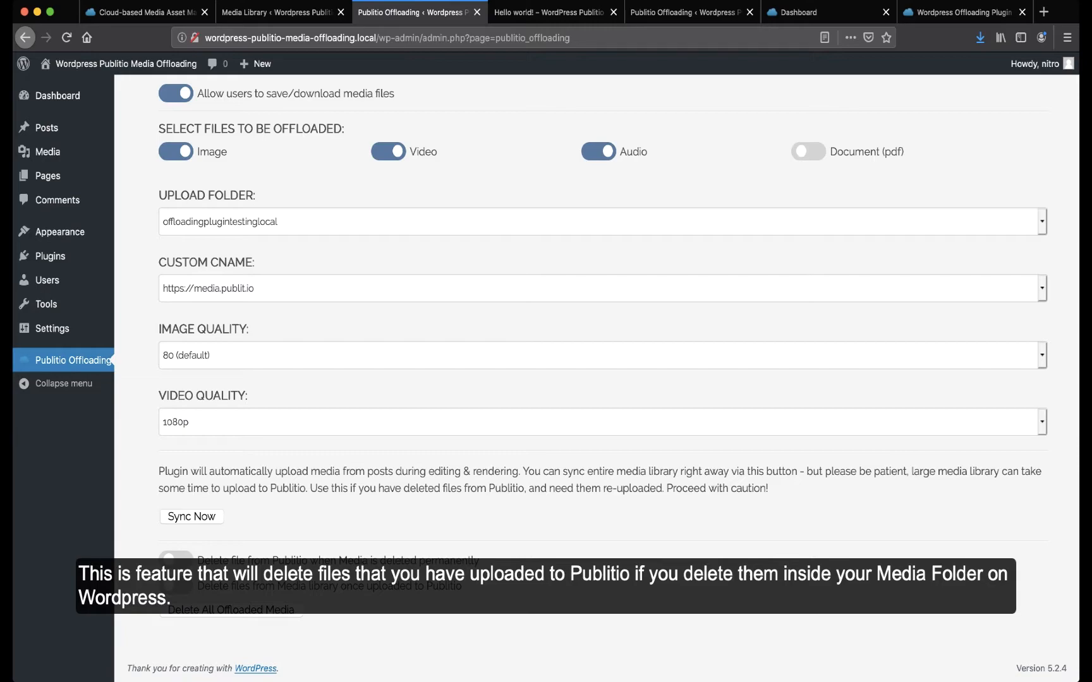
Open the attachment details of the first image in the WordPress Media Library and copy its file name without the extension.
{"action": "left_click", "coordinate": [47, 152]}
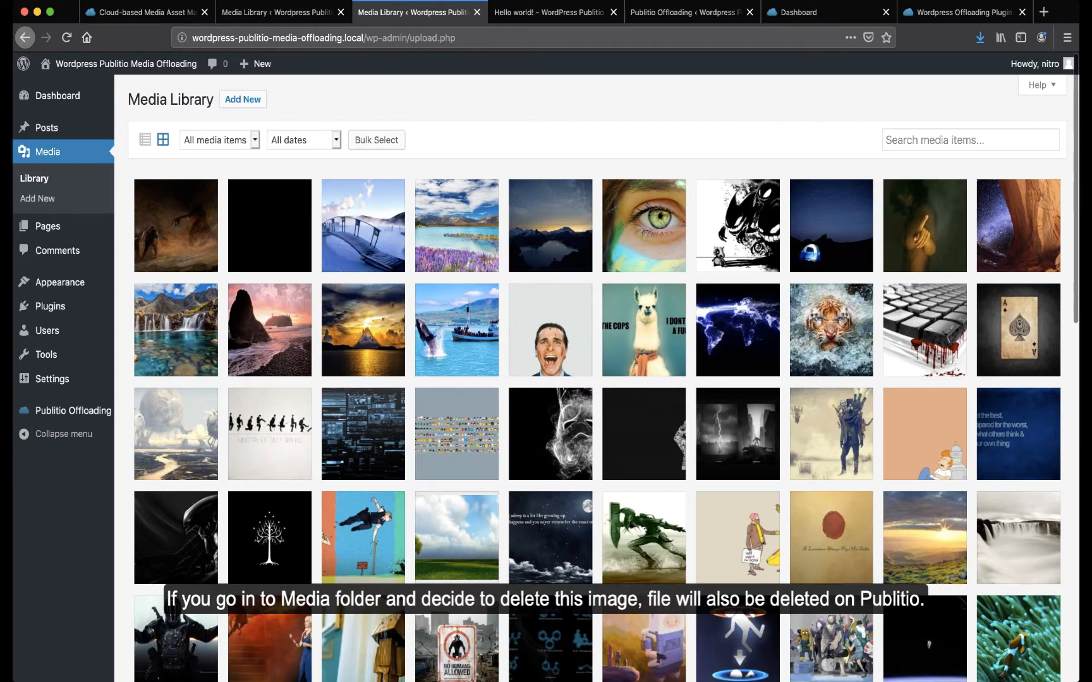
{"action": "left_click", "coordinate": [175, 226]}
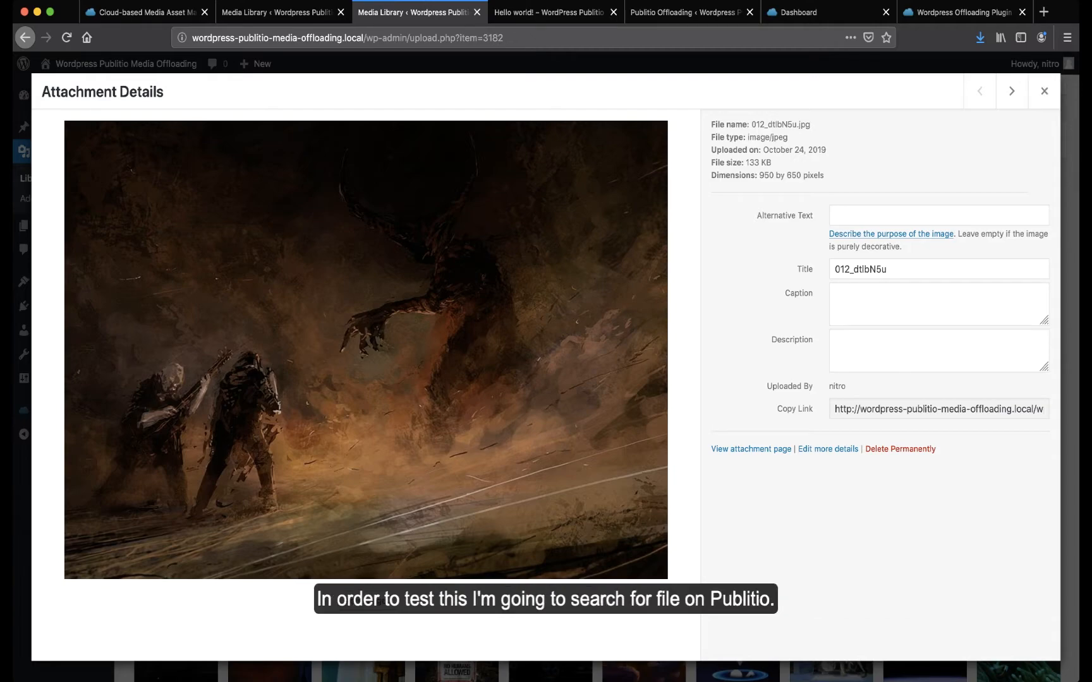
{"action": "left_click_drag", "start_coordinate": [751, 124], "coordinate": [798, 125]}
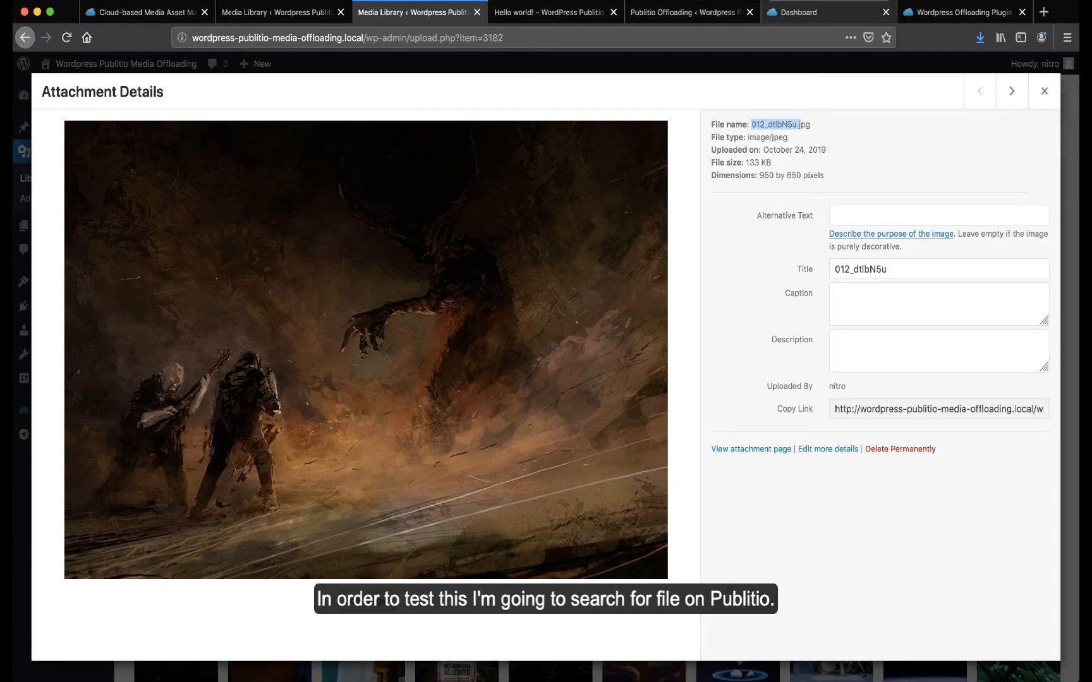
Search the Publitio media files for 012_dtlbN5u and open the hosted image in its own page.
{"action": "left_click", "coordinate": [815, 12]}
{"action": "left_click", "coordinate": [70, 190]}
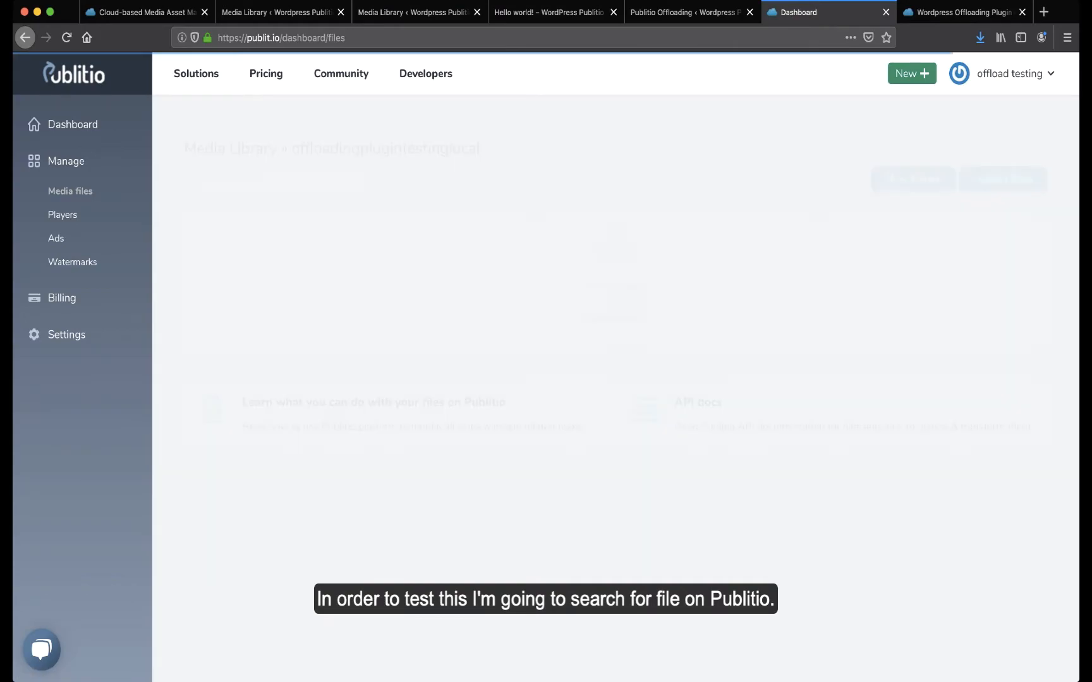
{"action": "left_click", "coordinate": [278, 180]}
{"action": "type", "text": "012_dtlbN5u.j"}
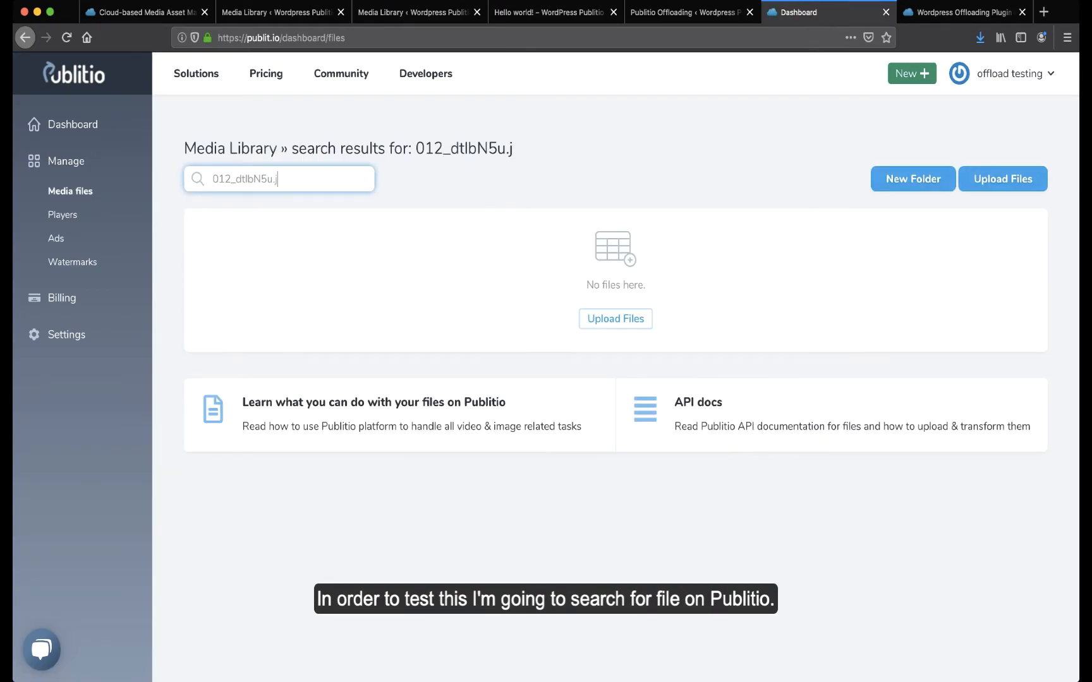
{"action": "key", "text": "BackSpace"}
{"action": "key", "text": "BackSpace"}
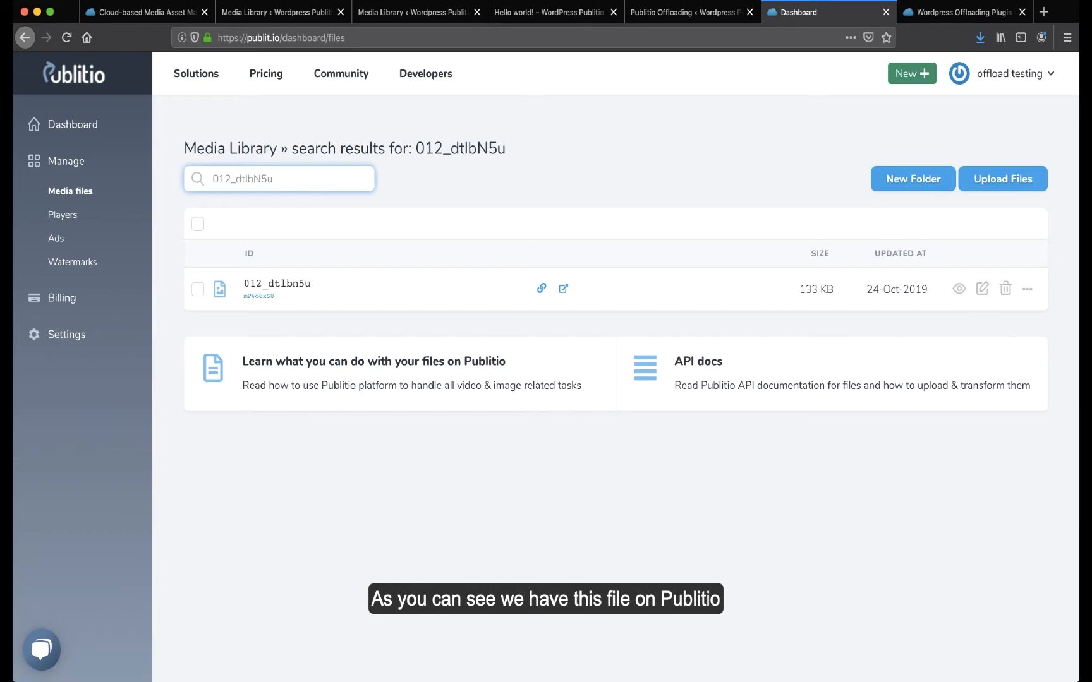
{"action": "mouse_move", "coordinate": [259, 294]}
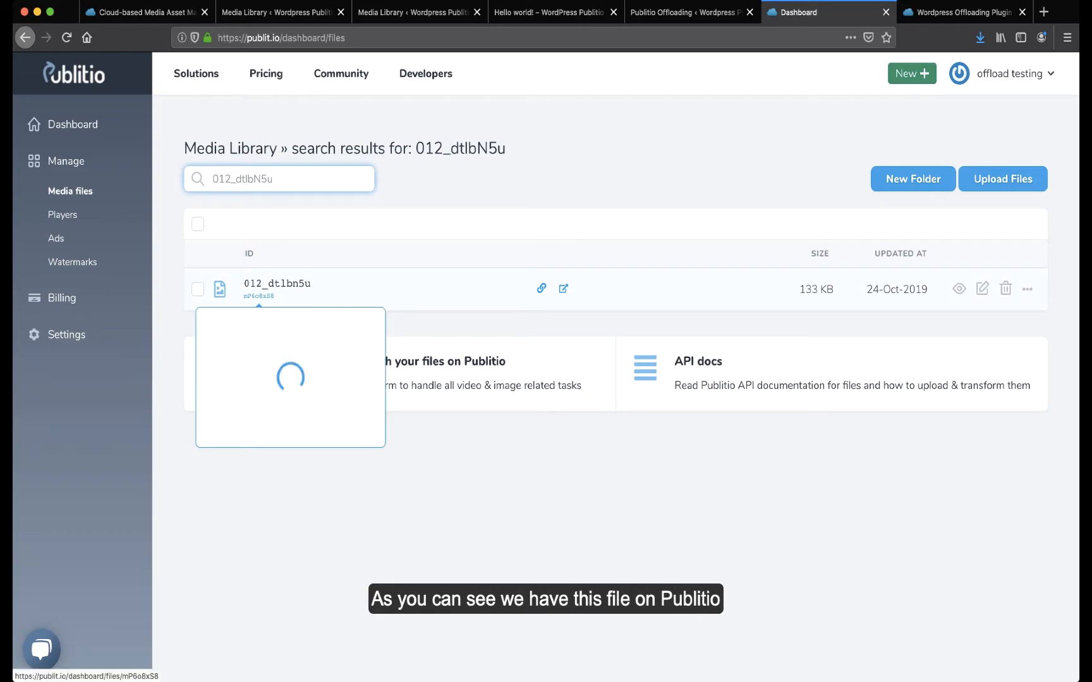
{"action": "left_click", "coordinate": [563, 288]}
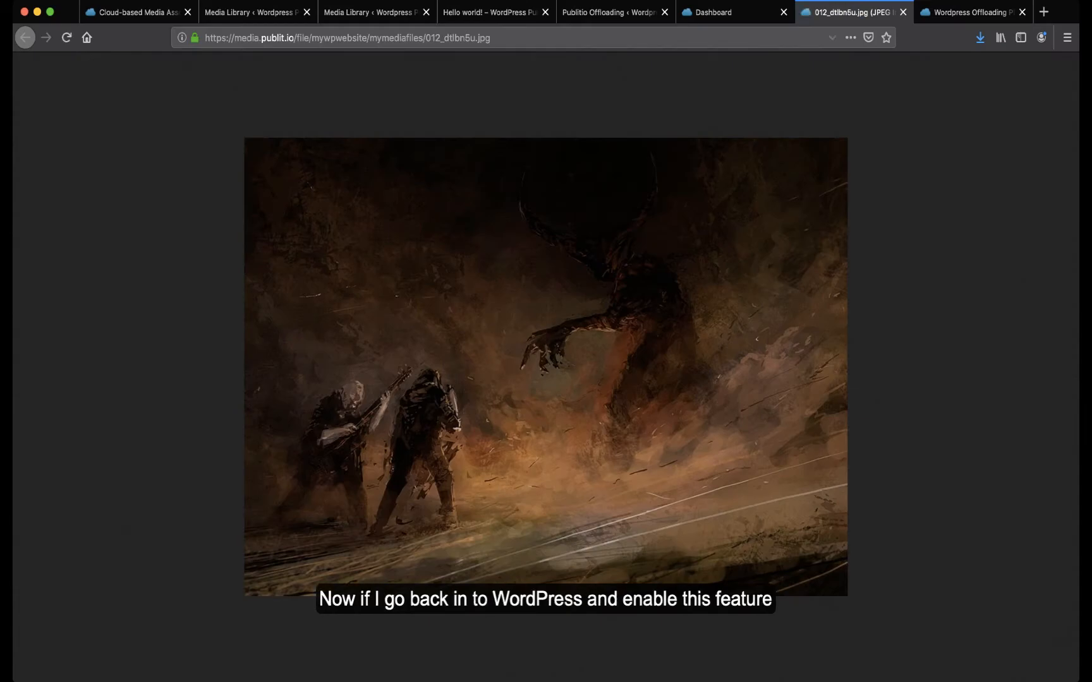
Return to the WordPress Publitio Offloading settings and enable deleting files from Publitio when media is deleted permanently.
{"action": "left_click", "coordinate": [369, 12]}
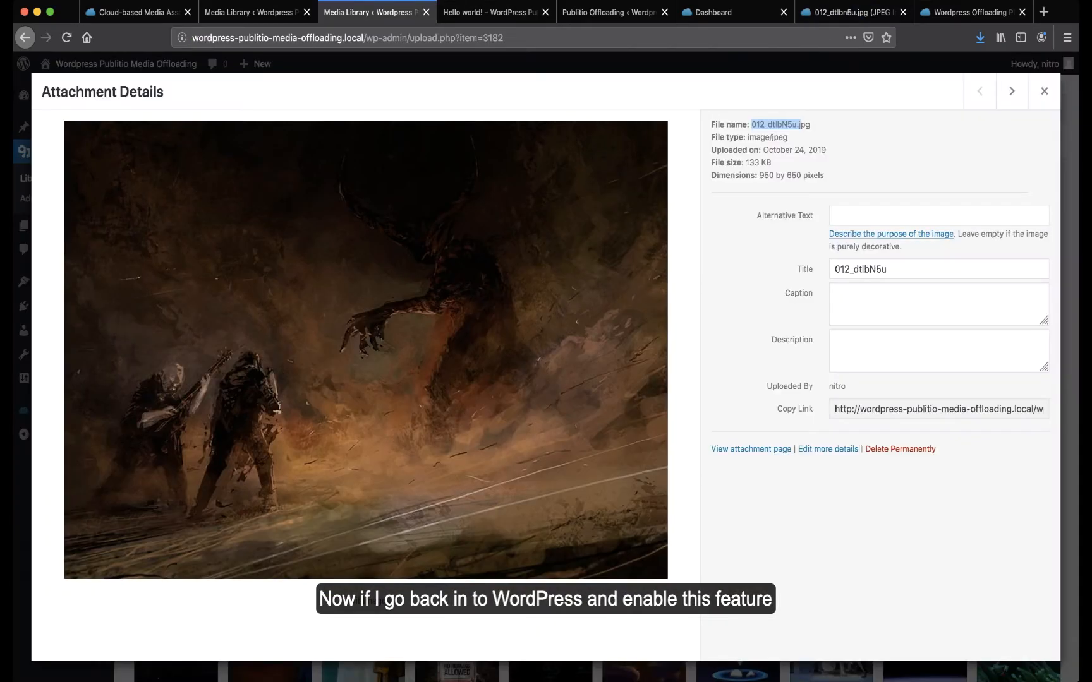
{"action": "left_click", "coordinate": [1043, 91]}
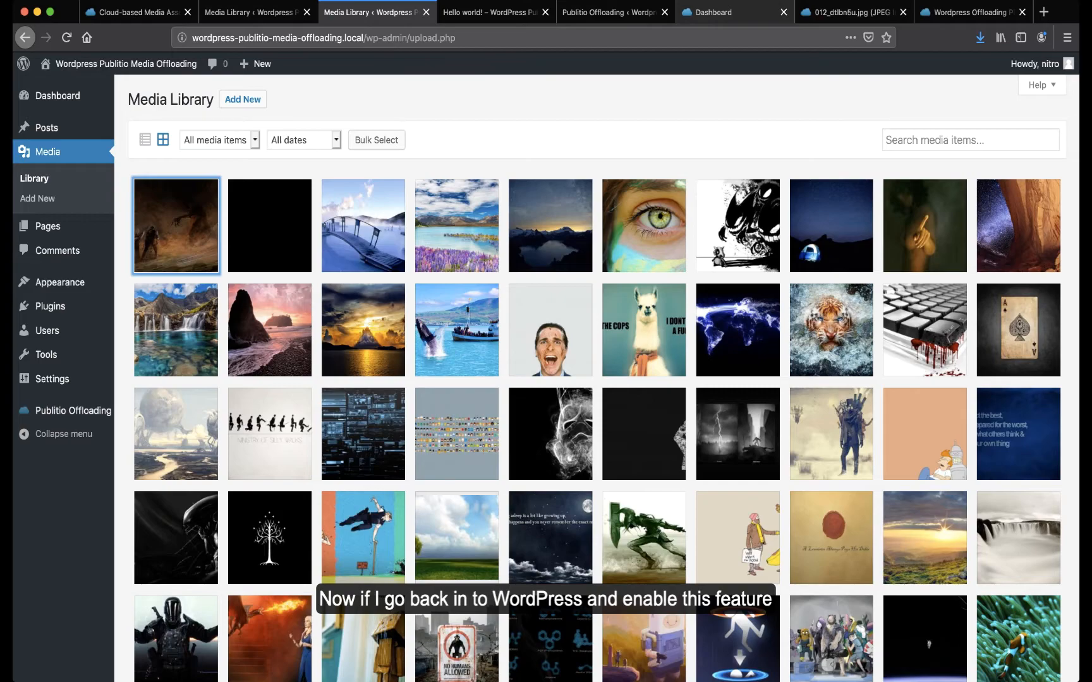
{"action": "left_click", "coordinate": [73, 411]}
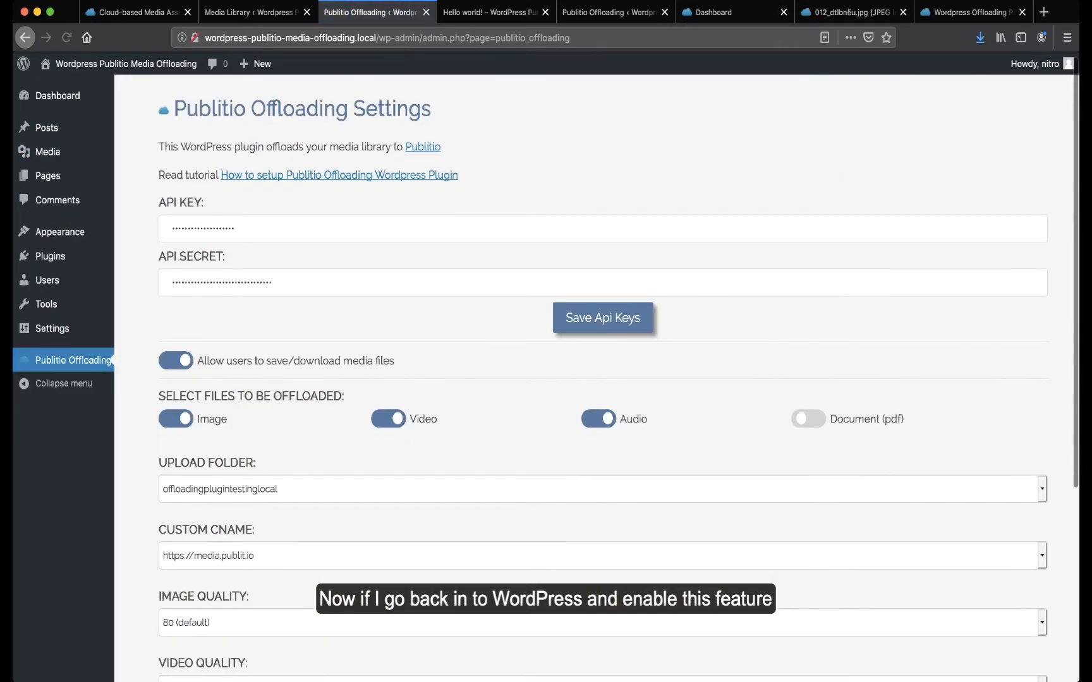
{"action": "scroll", "coordinate": [600, 379], "scroll_direction": "down", "scroll_amount": 5}
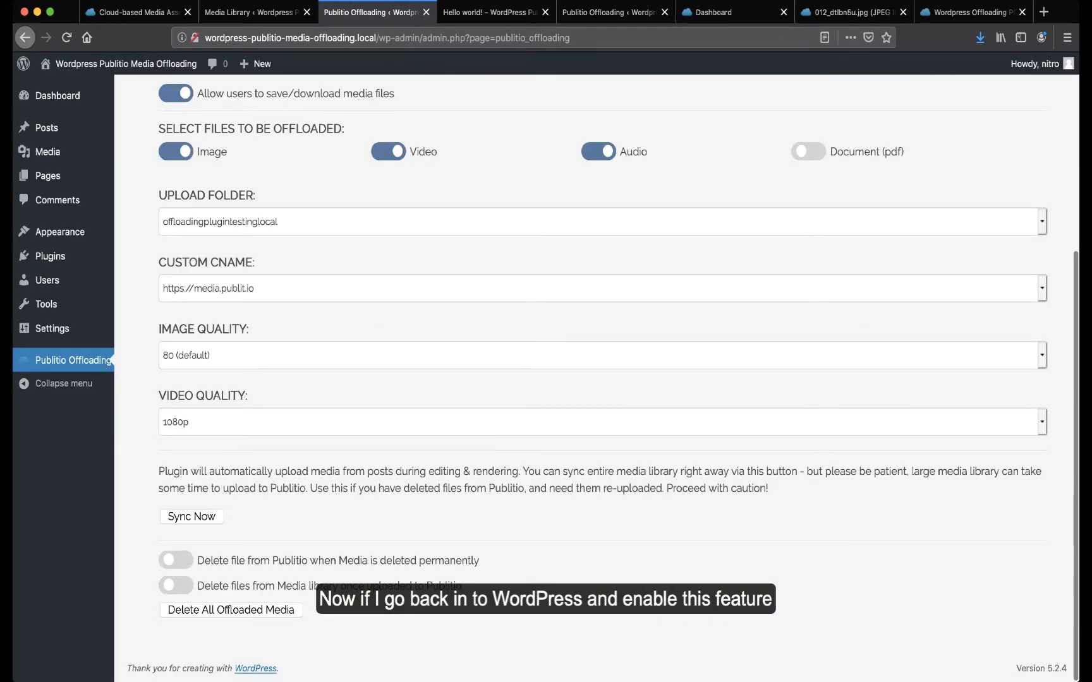
{"action": "left_click", "coordinate": [175, 559]}
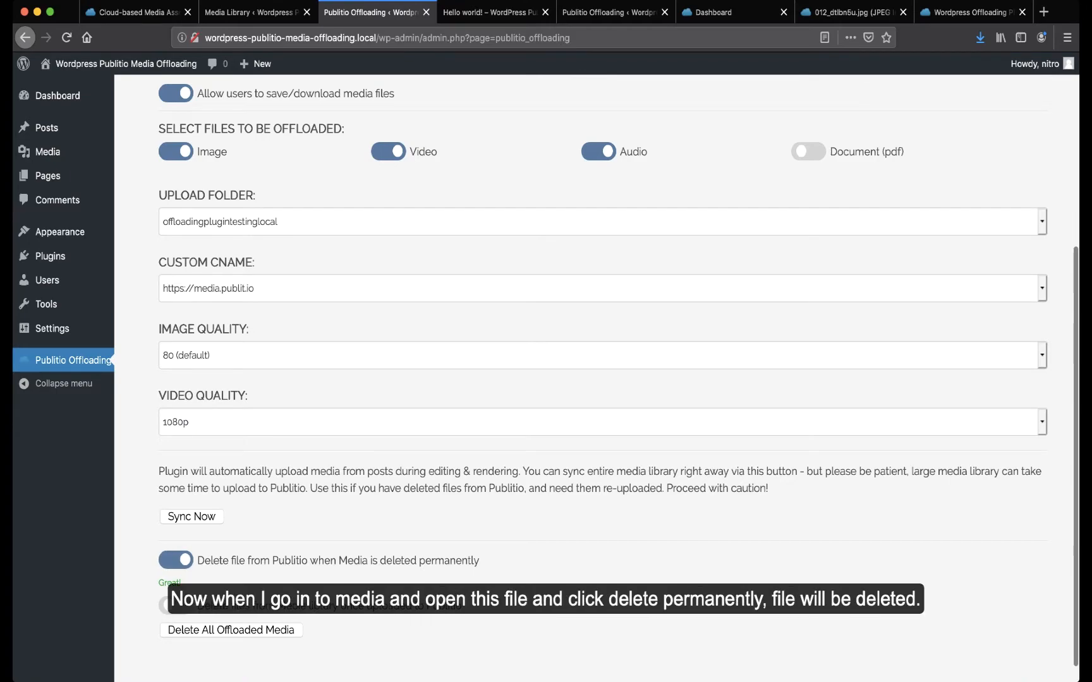
Permanently delete the first image, 012_dtlbN5u.jpg, from the WordPress Media Library and reload the library.
{"action": "left_click", "coordinate": [48, 151]}
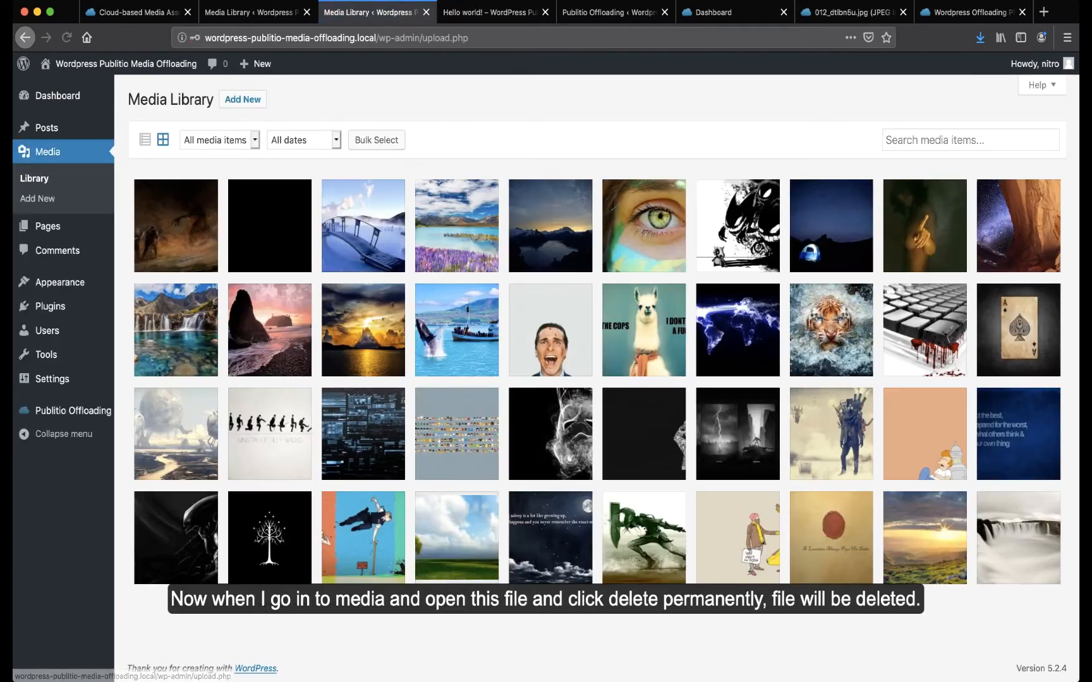
{"action": "left_click", "coordinate": [175, 226]}
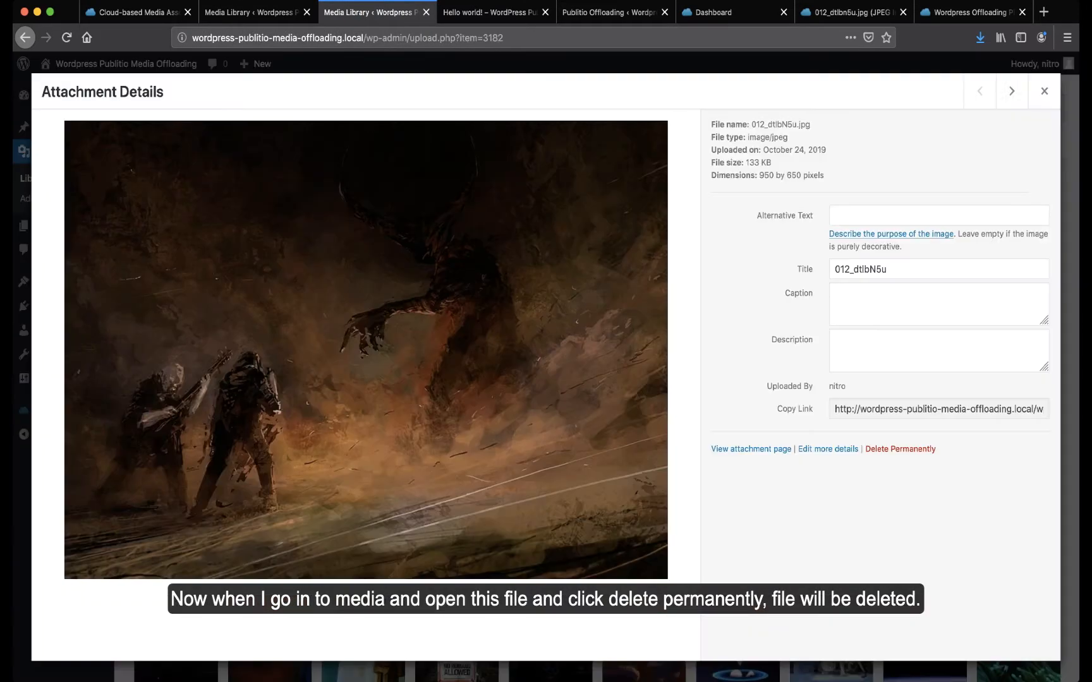
{"action": "left_click", "coordinate": [900, 449]}
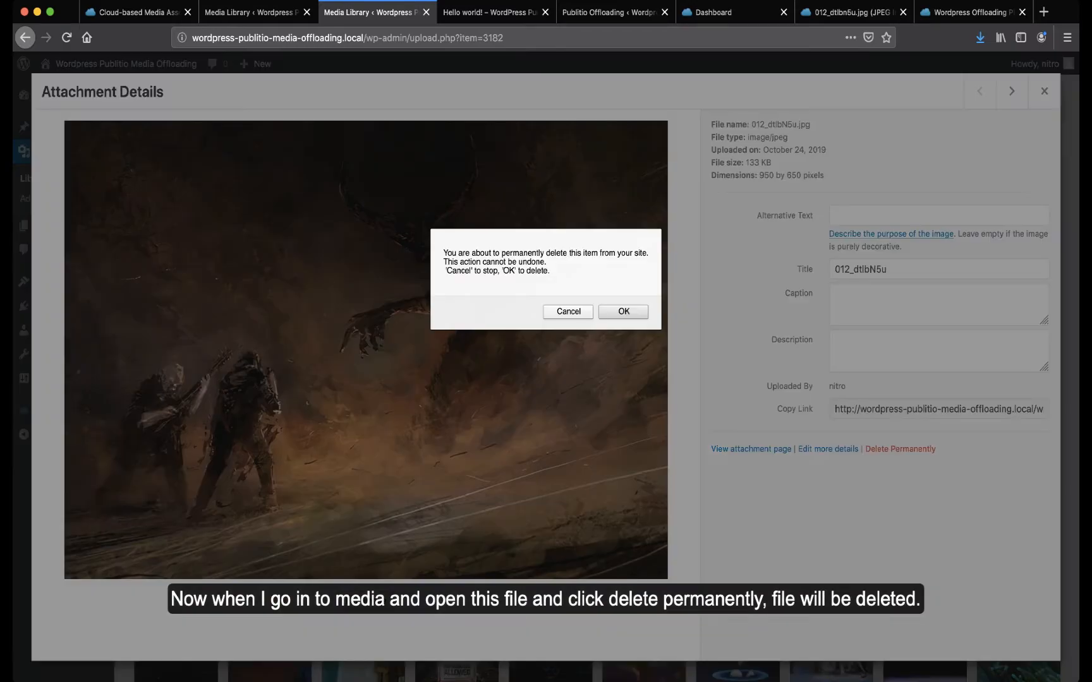
{"action": "left_click", "coordinate": [624, 311]}
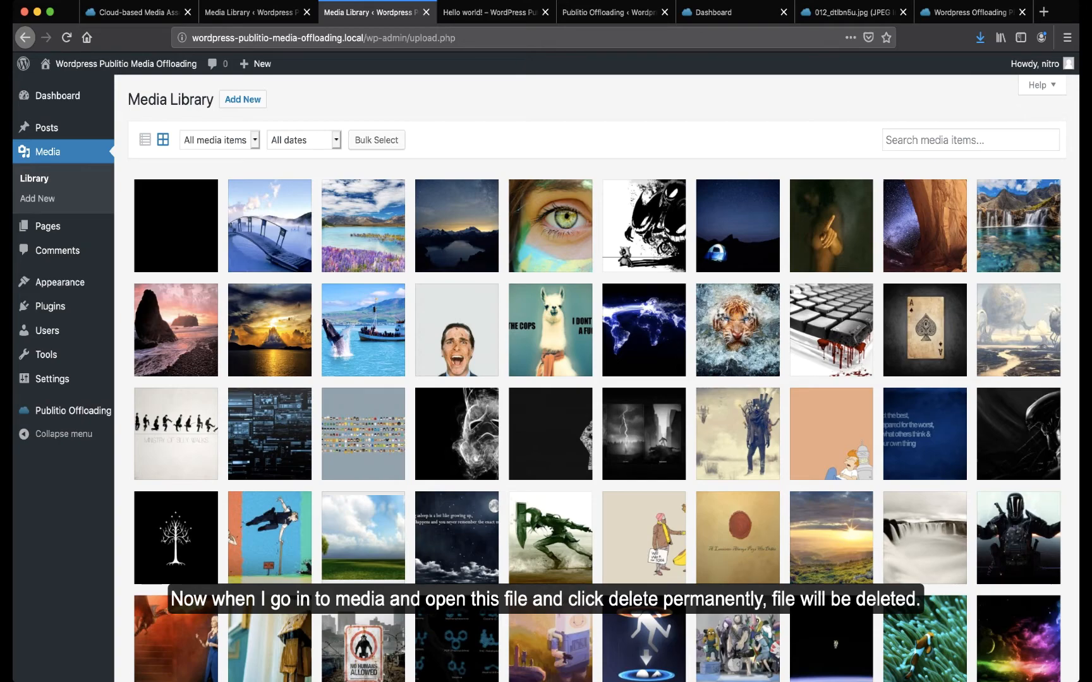
{"action": "key", "text": "super+r"}
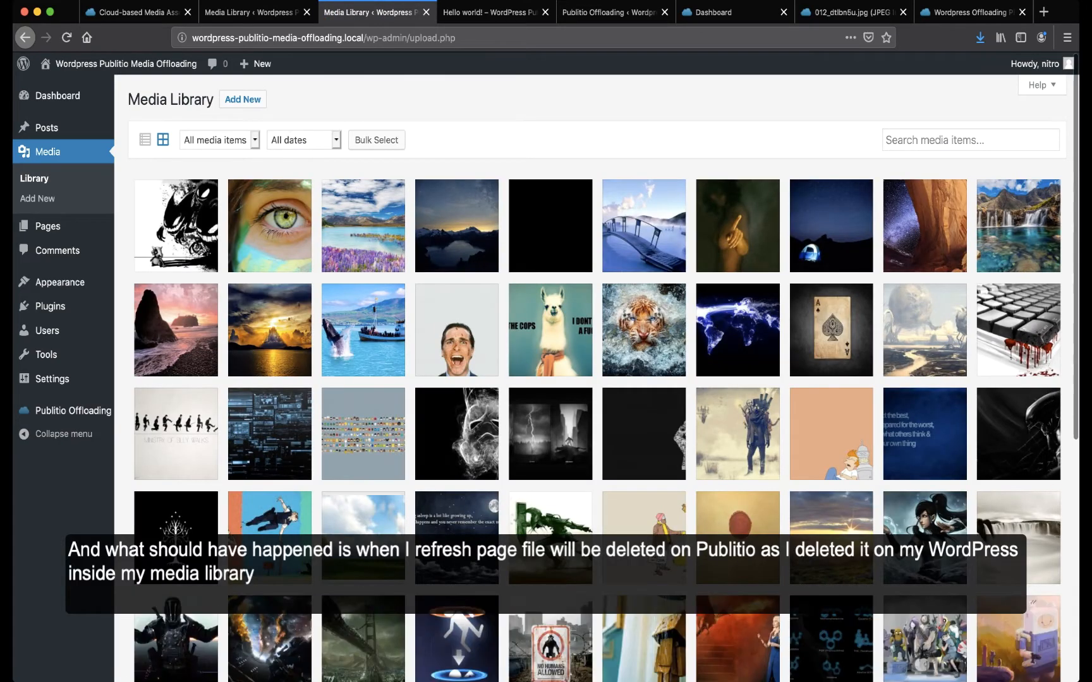
Reload the Publitio-hosted page of 012_dtlbn5u.jpg to check whether the file still exists, and return to the WordPress Media Library.
{"action": "left_click", "coordinate": [853, 12]}
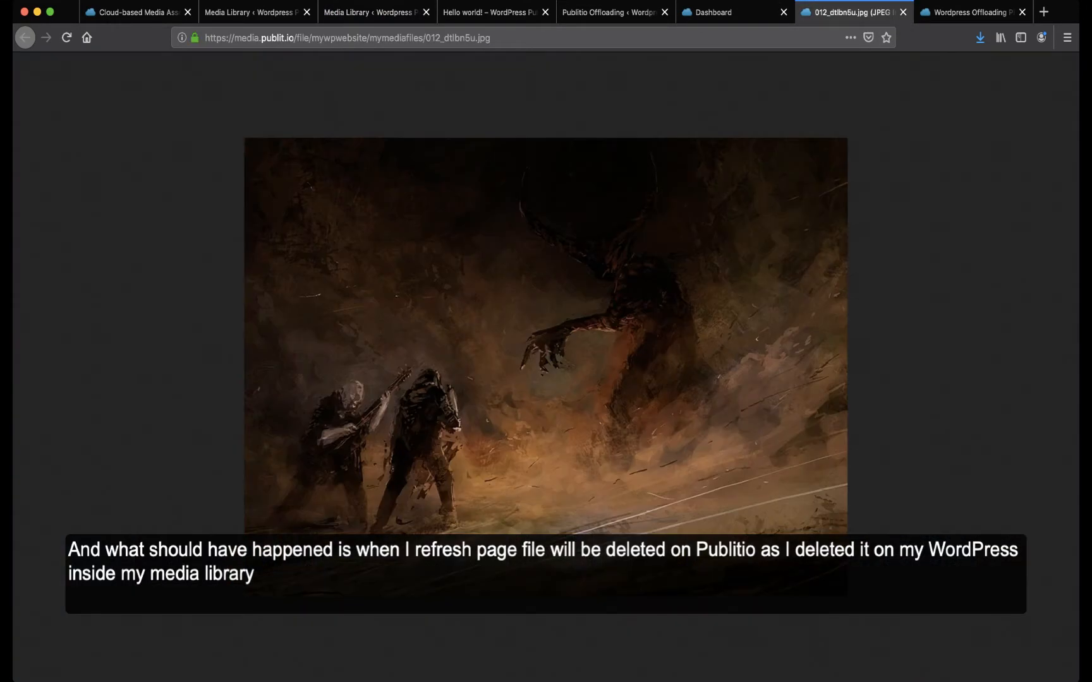
{"action": "left_click", "coordinate": [67, 37]}
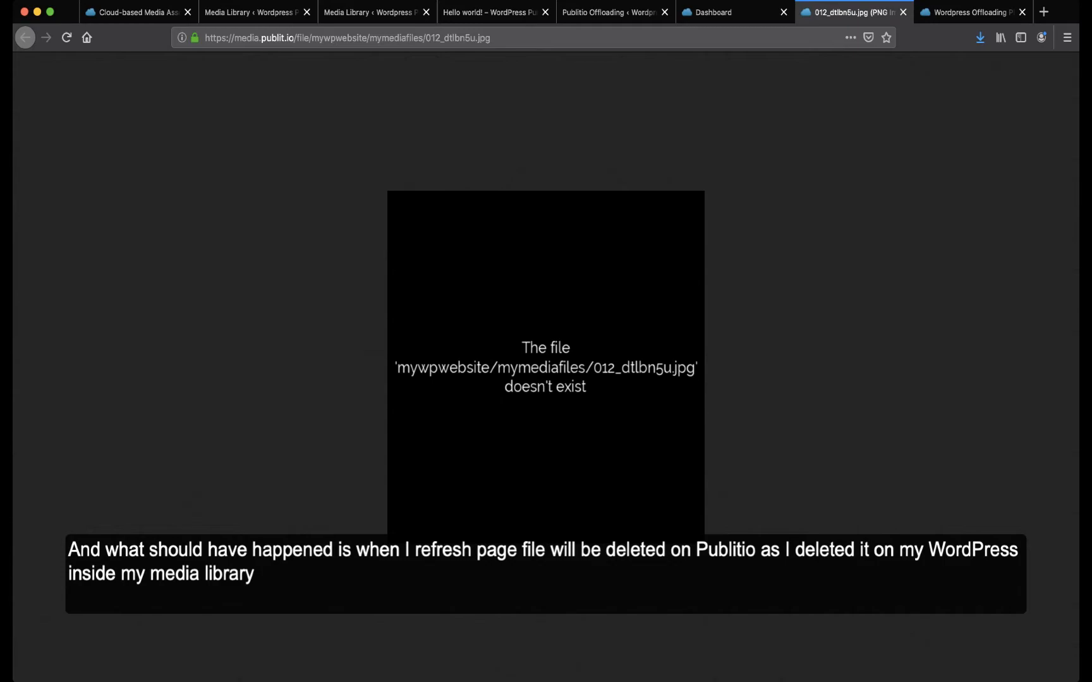
{"action": "left_click", "coordinate": [373, 13]}
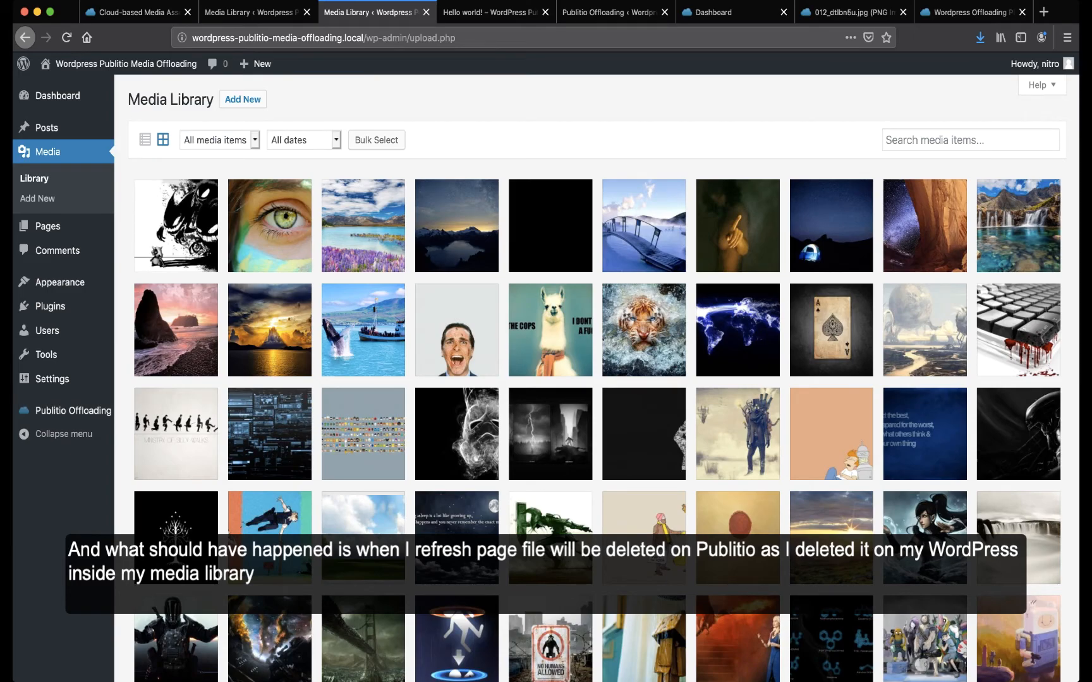
Examine the Publitio Offloading option for deleting files from Media library once uploaded, and look over the Media Library files it would affect.
{"action": "left_click", "coordinate": [73, 411]}
{"action": "scroll", "coordinate": [596, 379], "scroll_direction": "down", "scroll_amount": 5}
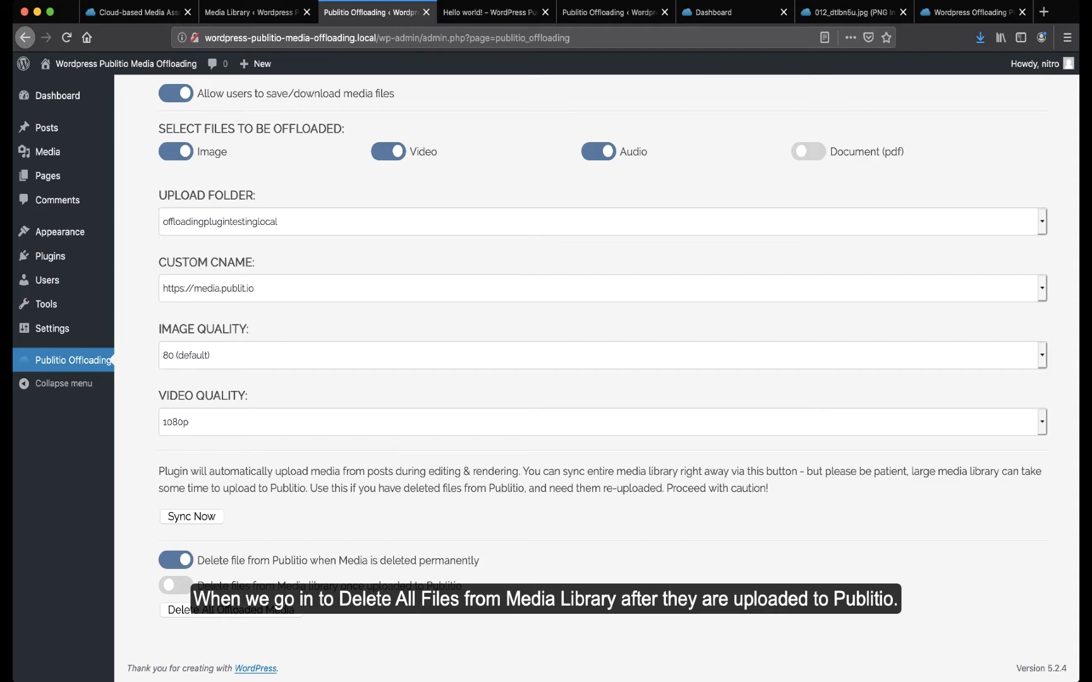
{"action": "left_click_drag", "start_coordinate": [463, 586], "coordinate": [194, 585]}
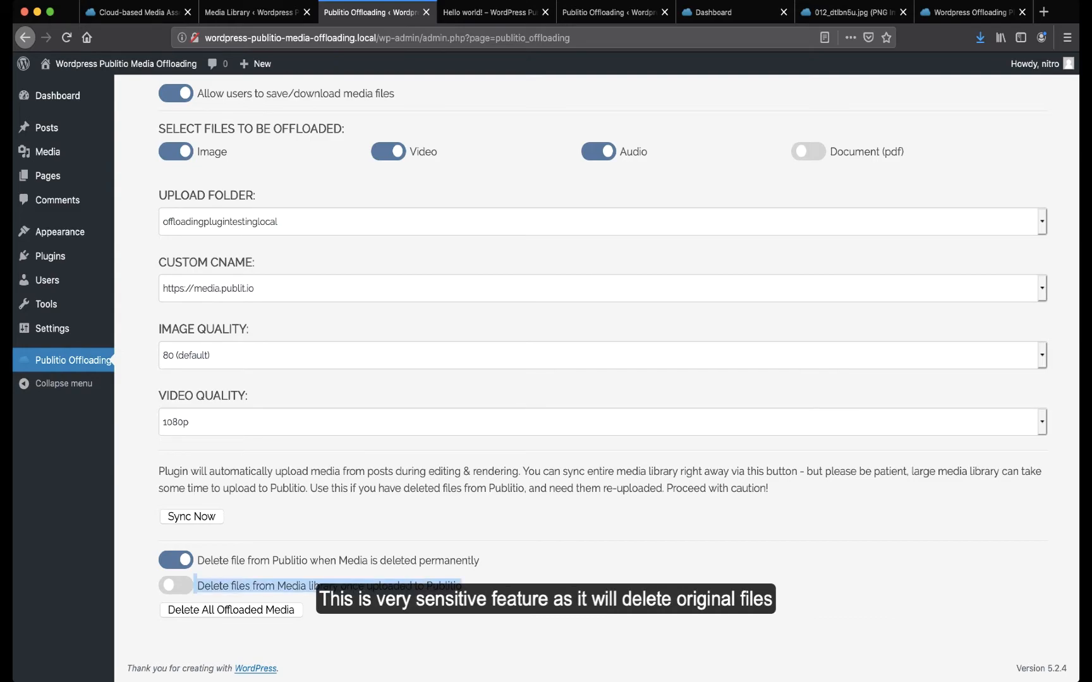
{"action": "left_click", "coordinate": [195, 585]}
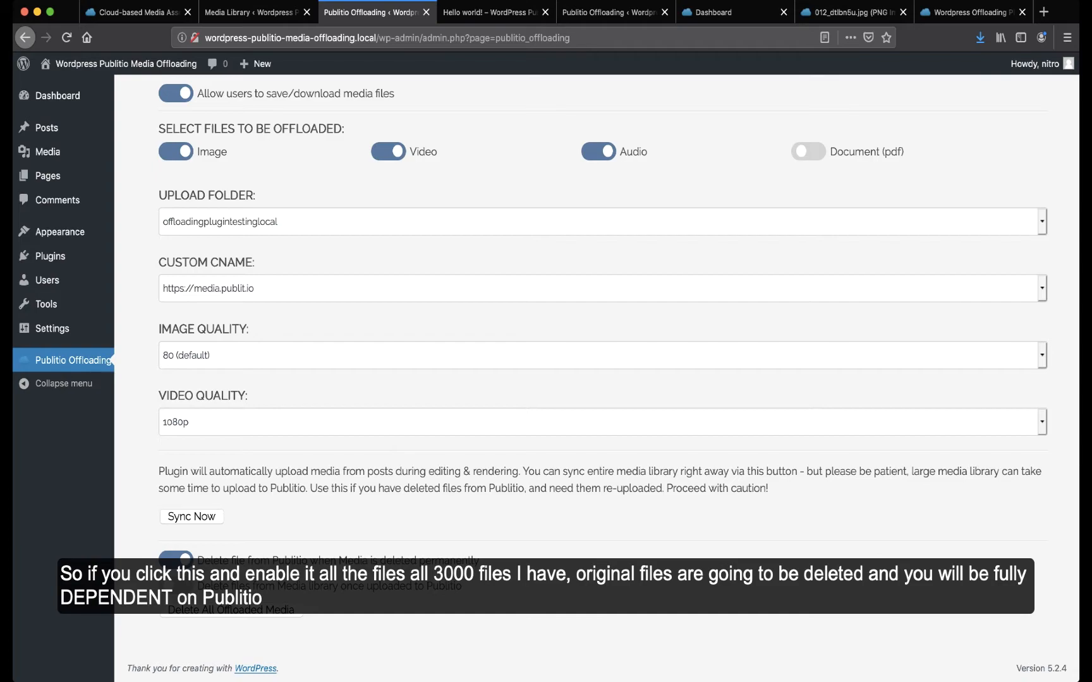
{"action": "left_click", "coordinate": [46, 152]}
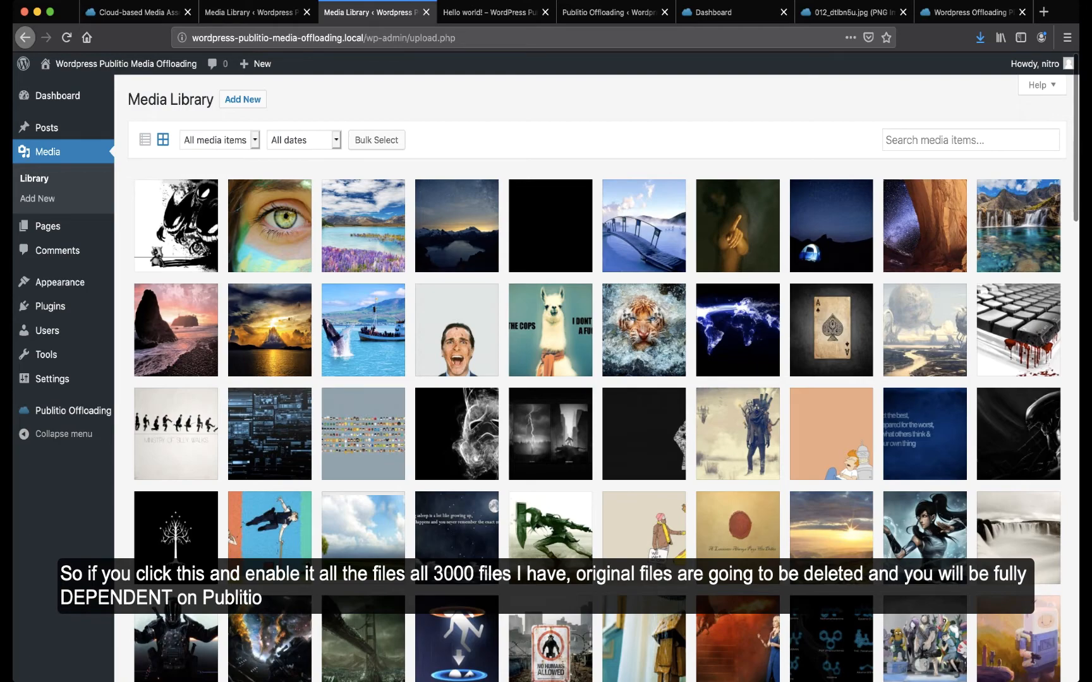
{"action": "scroll", "coordinate": [597, 378], "scroll_direction": "down", "scroll_amount": 4}
{"action": "scroll", "coordinate": [597, 378], "scroll_direction": "up", "scroll_amount": 5}
In the Publitio Offloading settings, disable deleting files from Publitio when media is deleted permanently, and look over the remaining settings.
{"action": "left_click", "coordinate": [69, 411]}
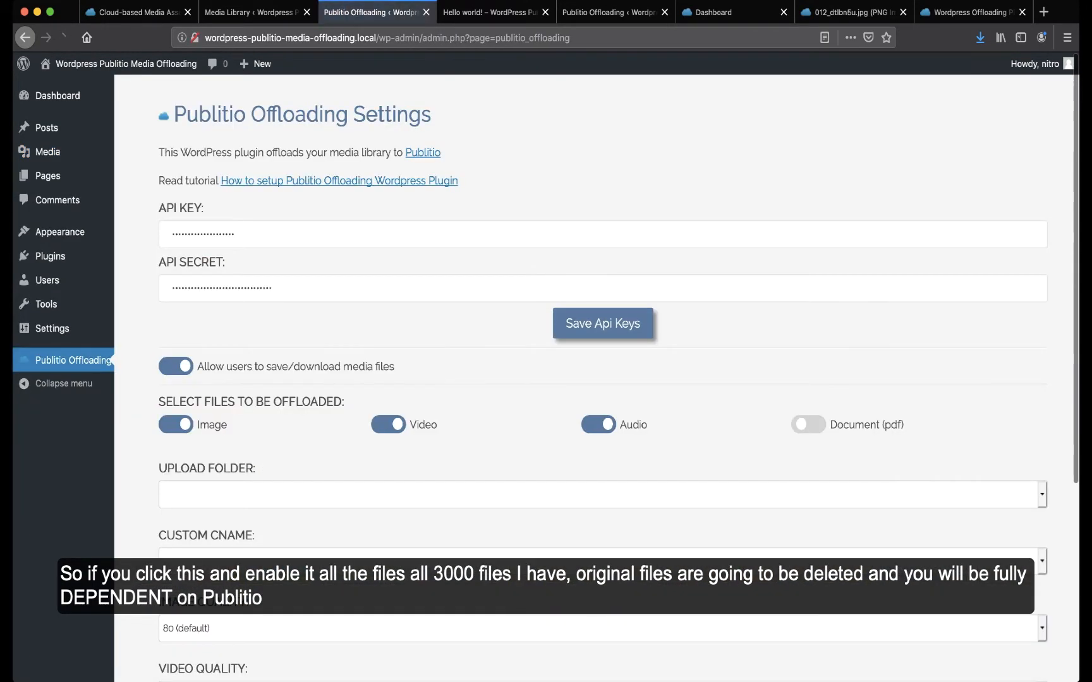
{"action": "scroll", "coordinate": [597, 379], "scroll_direction": "down", "scroll_amount": 5}
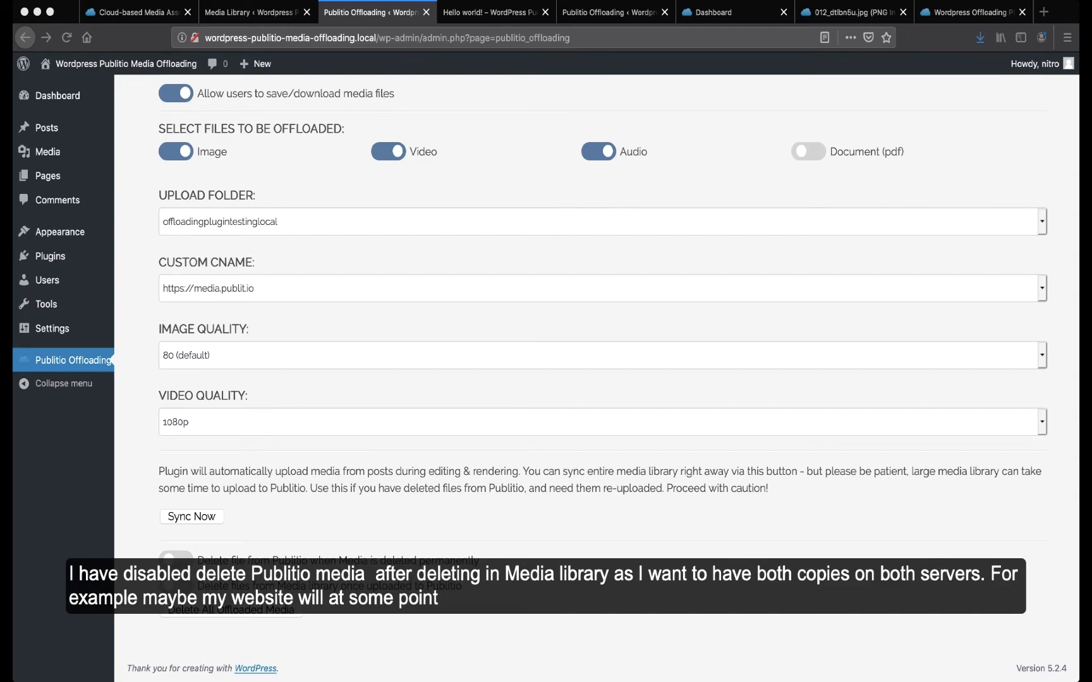
{"action": "scroll", "coordinate": [597, 379], "scroll_direction": "up", "scroll_amount": 5}
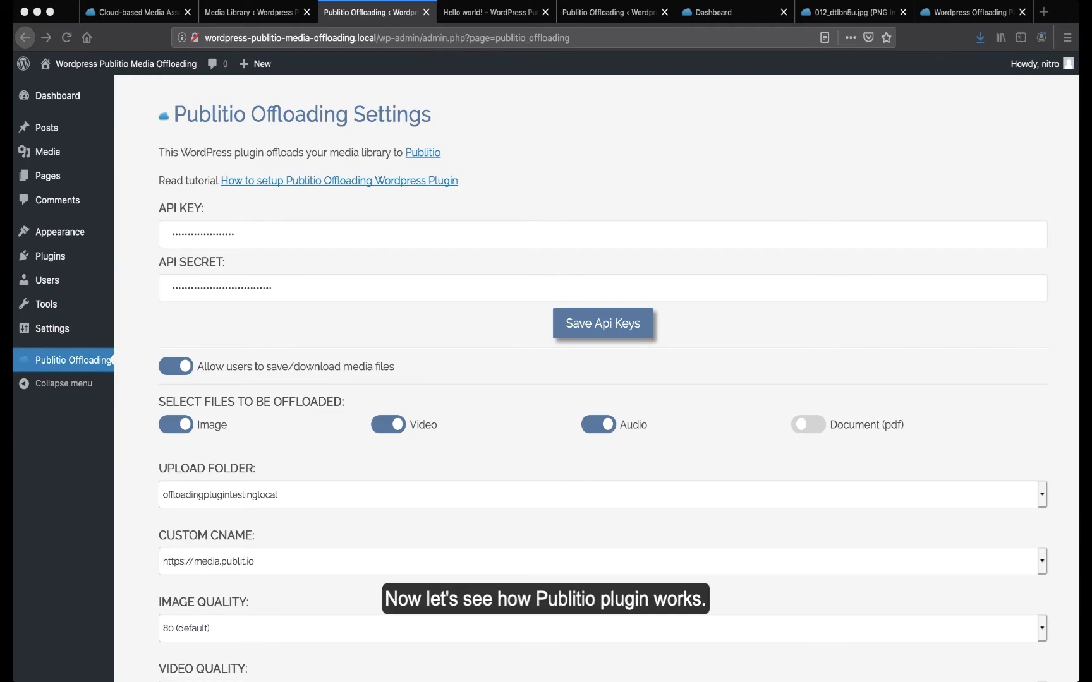
{"action": "scroll", "coordinate": [602, 379], "scroll_direction": "down", "scroll_amount": 5}
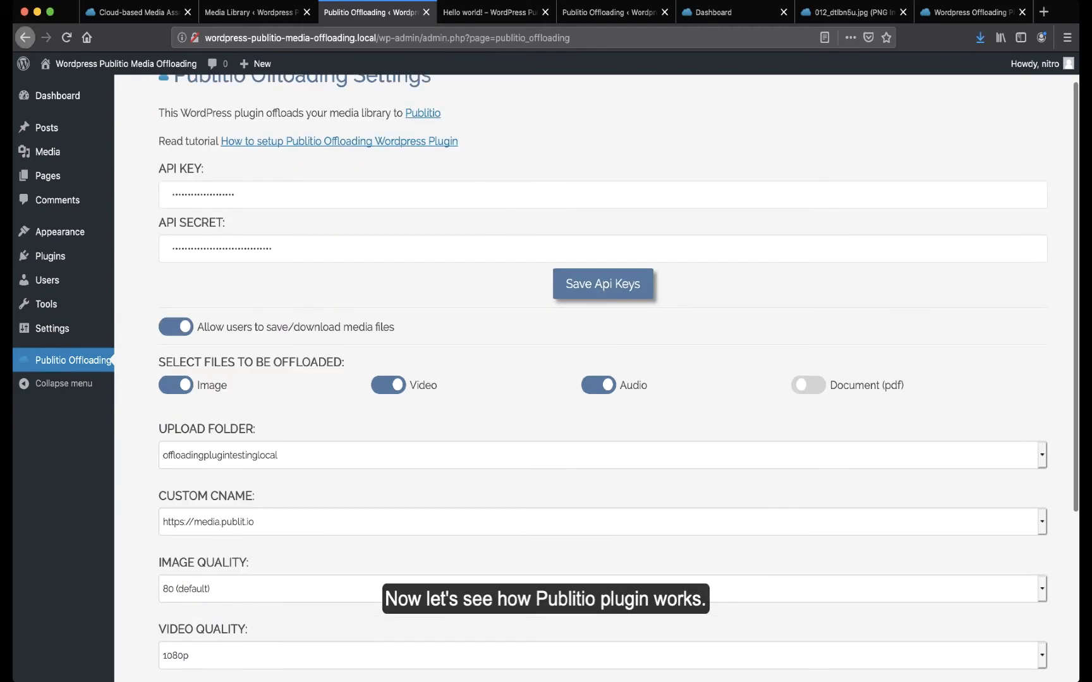
{"action": "scroll", "coordinate": [603, 379], "scroll_direction": "up", "scroll_amount": 5}
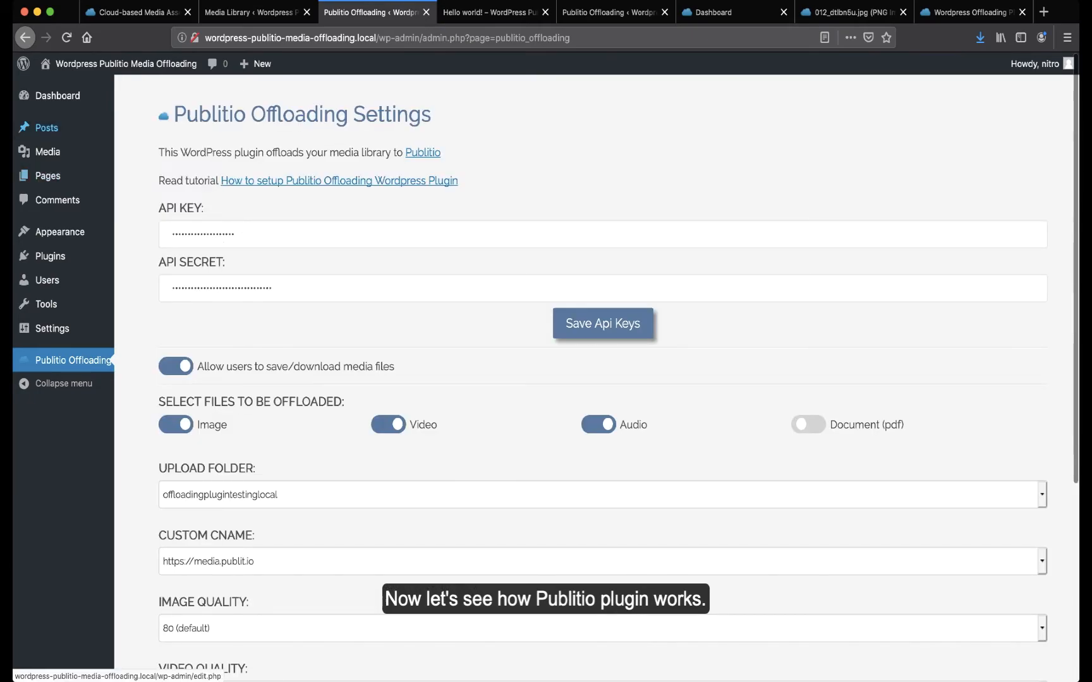
Create a new WordPress post titled "Test post" and start its first content block.
{"action": "left_click", "coordinate": [47, 127]}
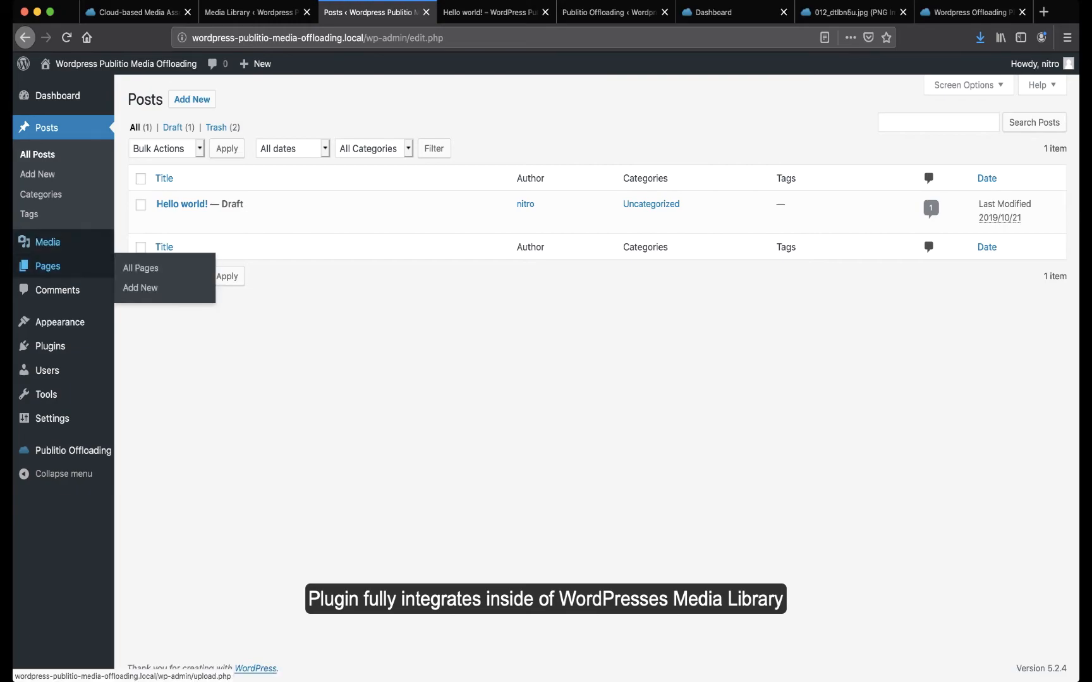
{"action": "left_click", "coordinate": [47, 242]}
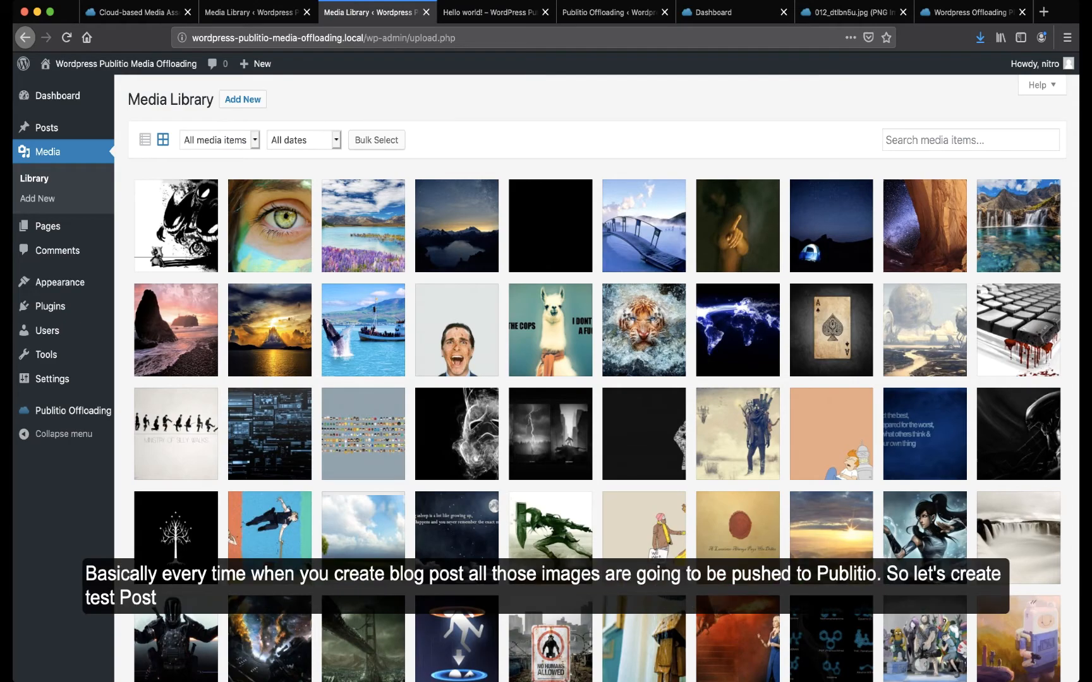
{"action": "left_click", "coordinate": [47, 127]}
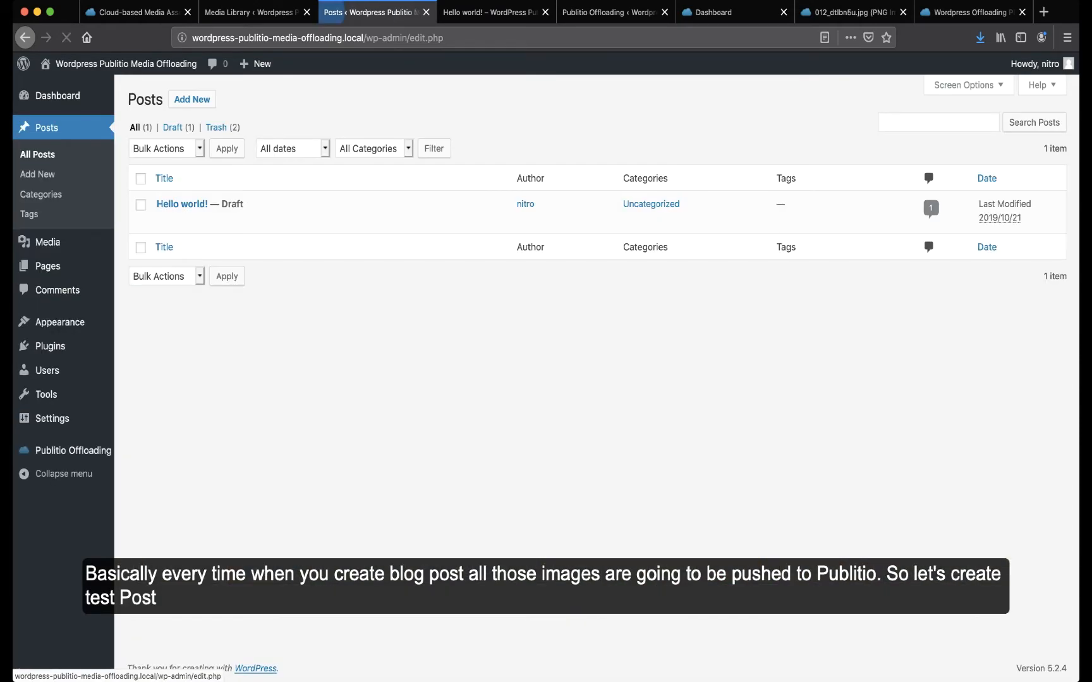
{"action": "left_click", "coordinate": [192, 100]}
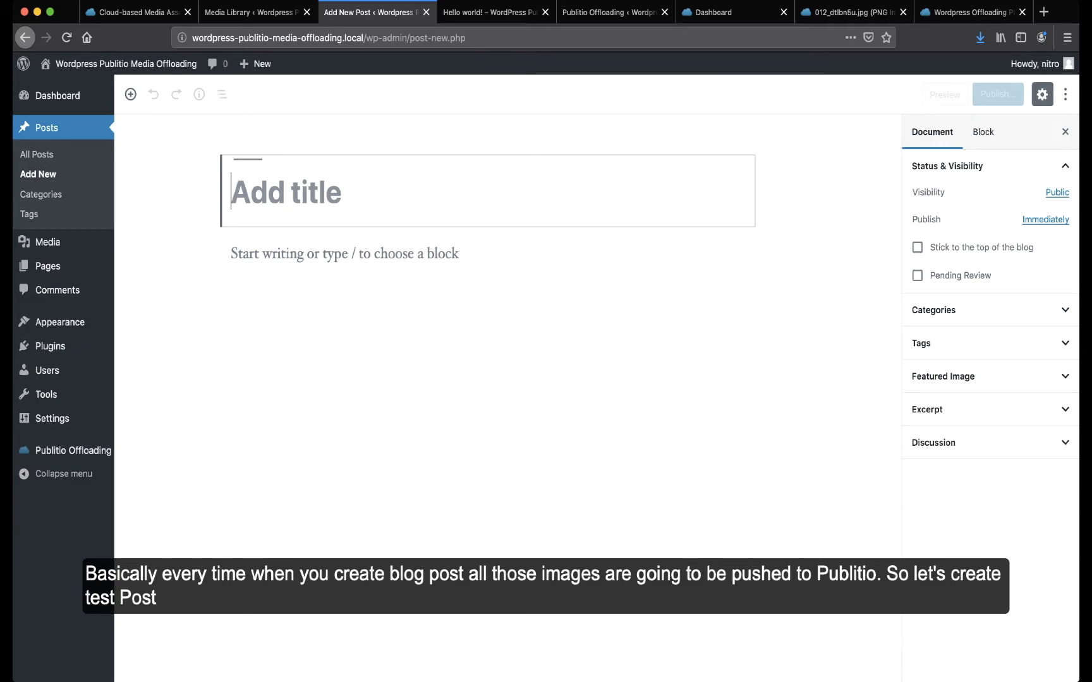
{"action": "type", "text": "Test pos"}
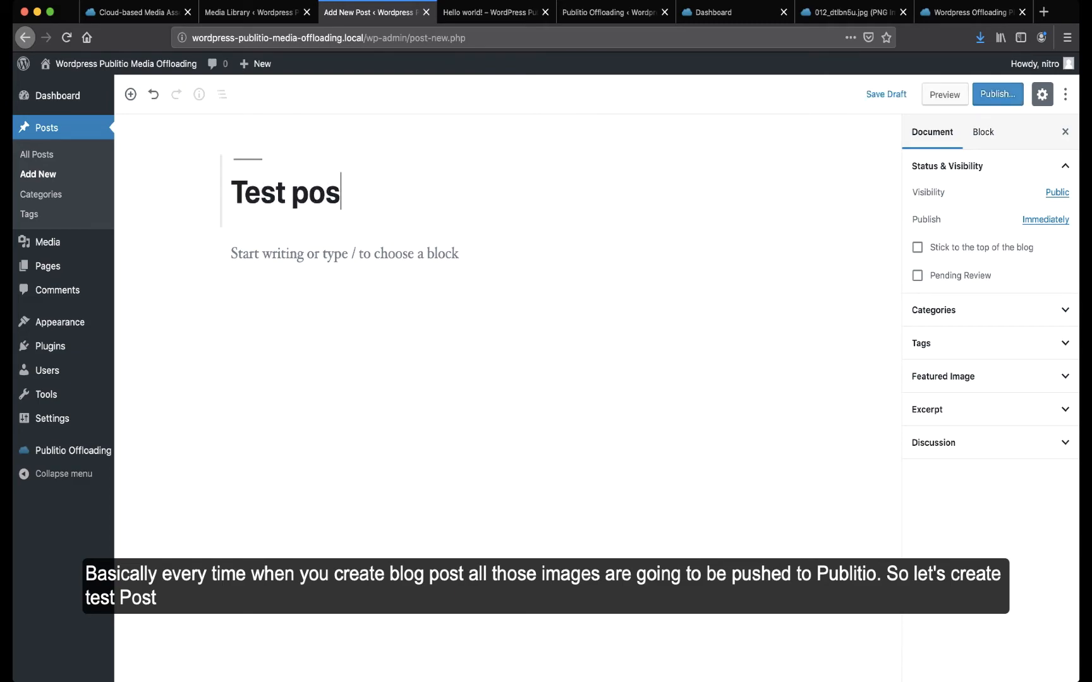
{"action": "type", "text": "t"}
{"action": "key", "text": "Return"}
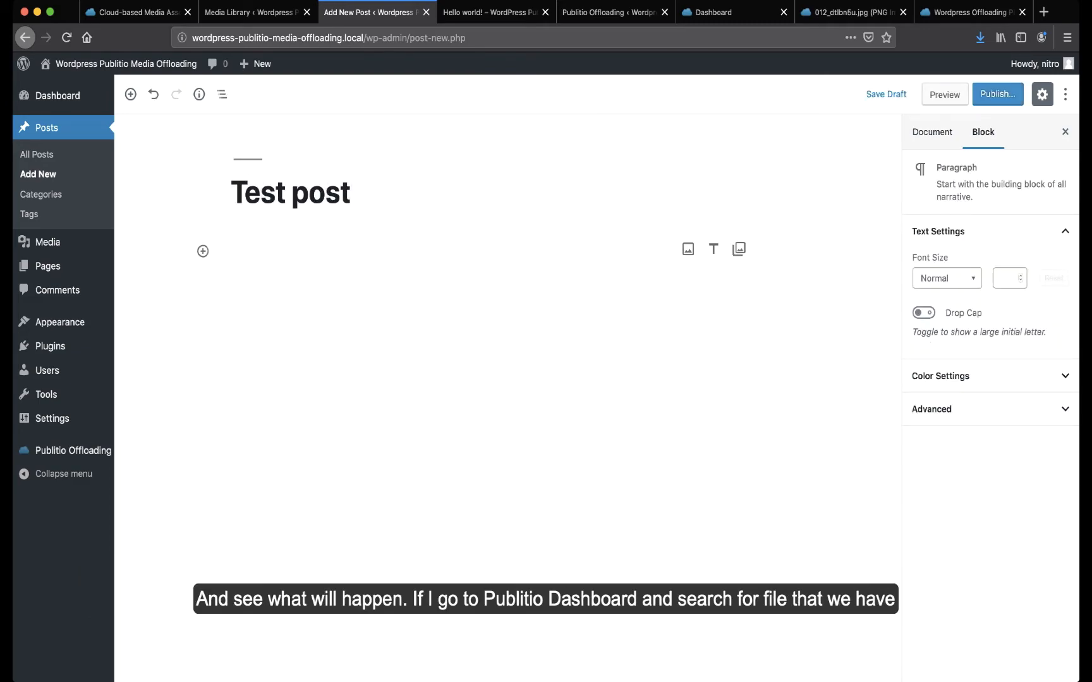
Switch to the Publitio dashboard and search its media files for 012_dtlbN5u.
{"action": "left_click", "coordinate": [732, 12]}
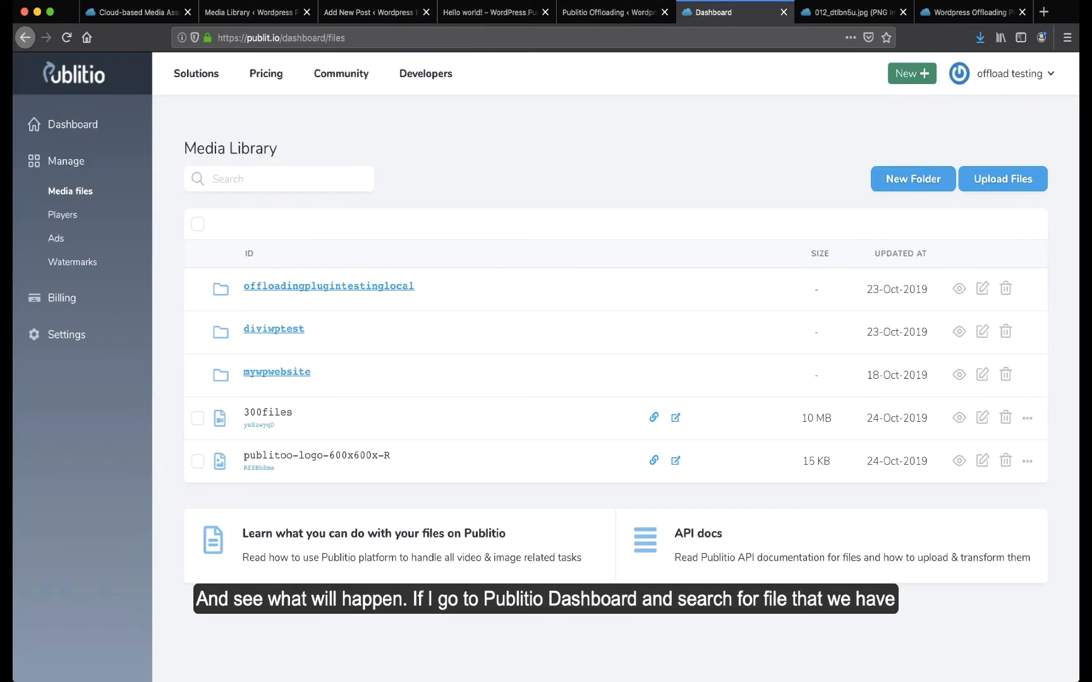
{"action": "left_click", "coordinate": [278, 179]}
{"action": "type", "text": "012_dtlbN5u"}
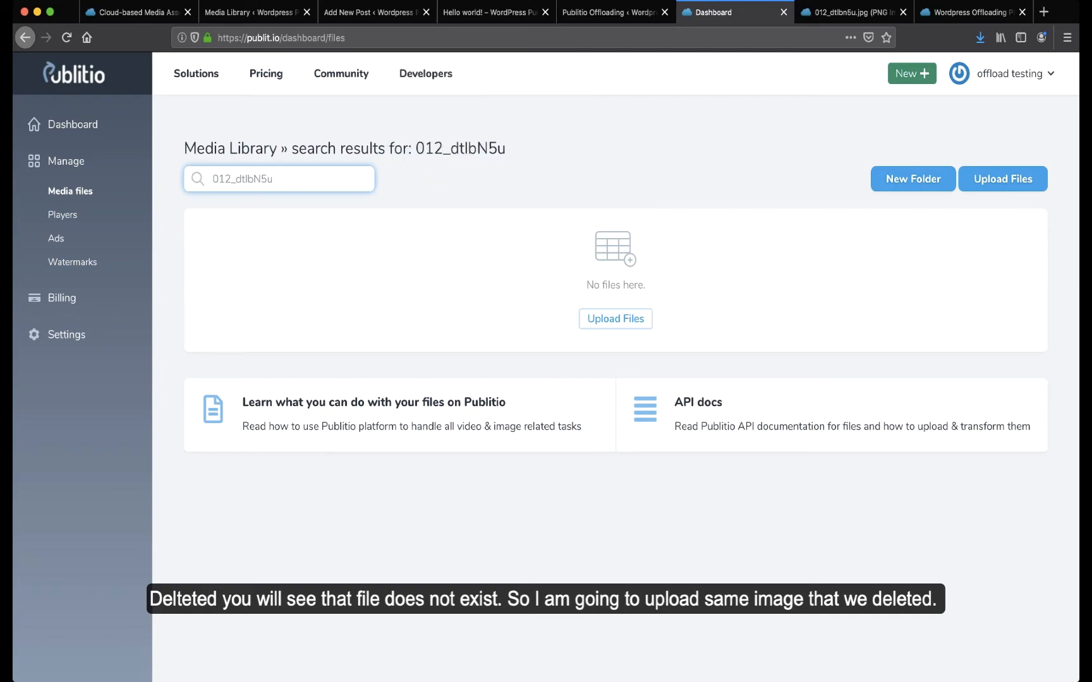
Add an Image block to the WordPress test post and upload the previously deleted 012_dtlbN5u image into it.
{"action": "left_click", "coordinate": [370, 12]}
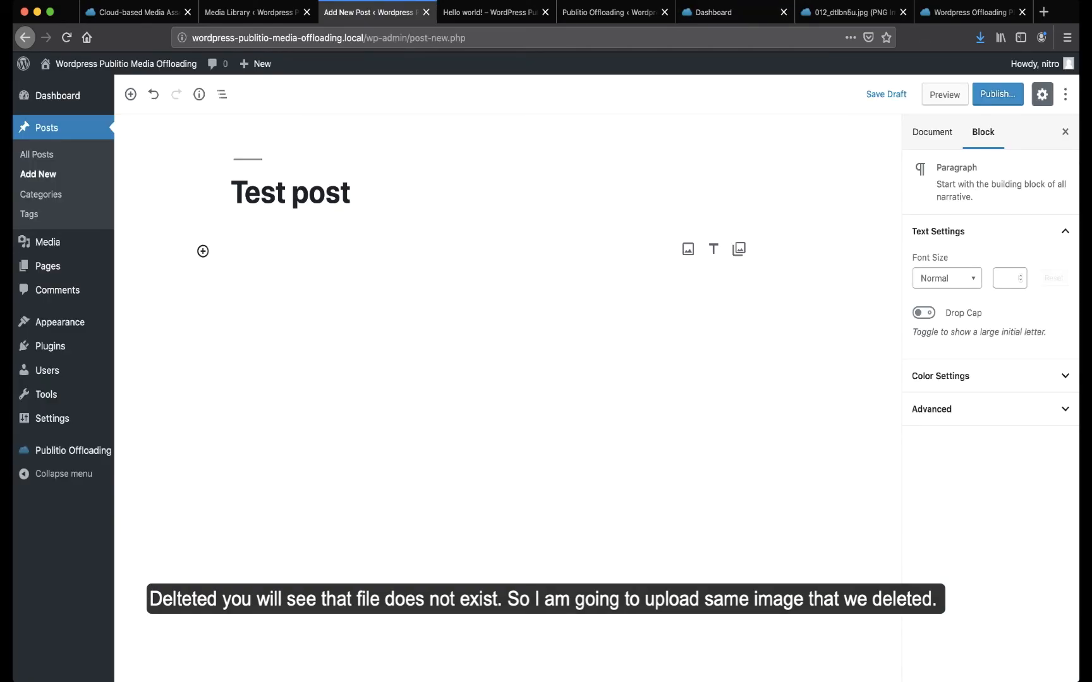
{"action": "left_click", "coordinate": [203, 250]}
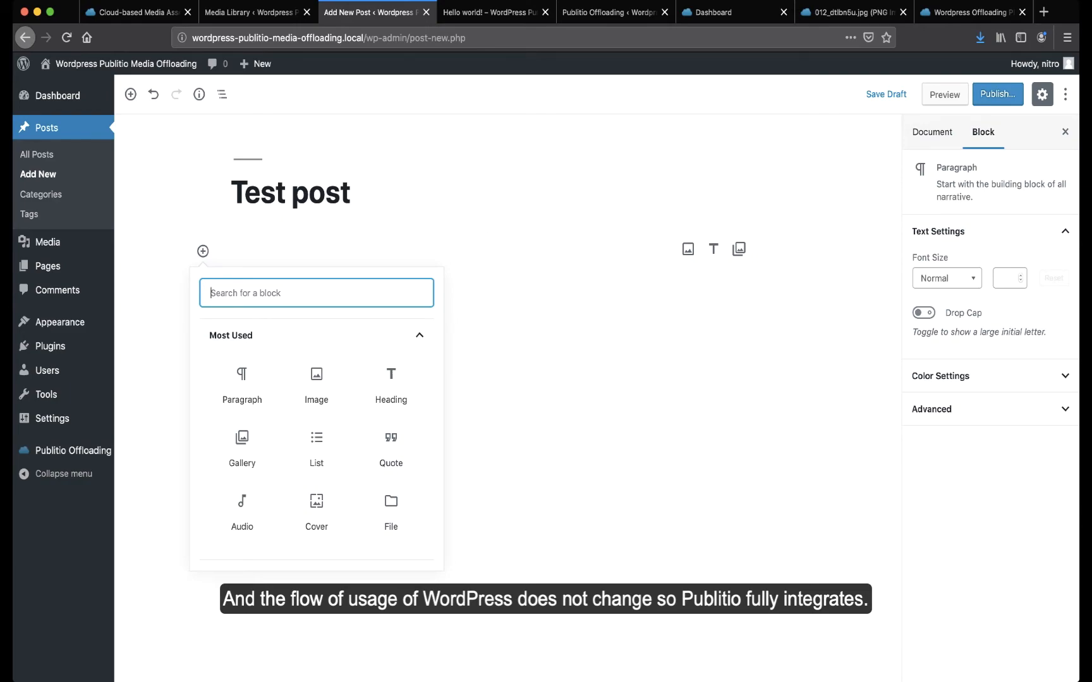
{"action": "left_click", "coordinate": [316, 384]}
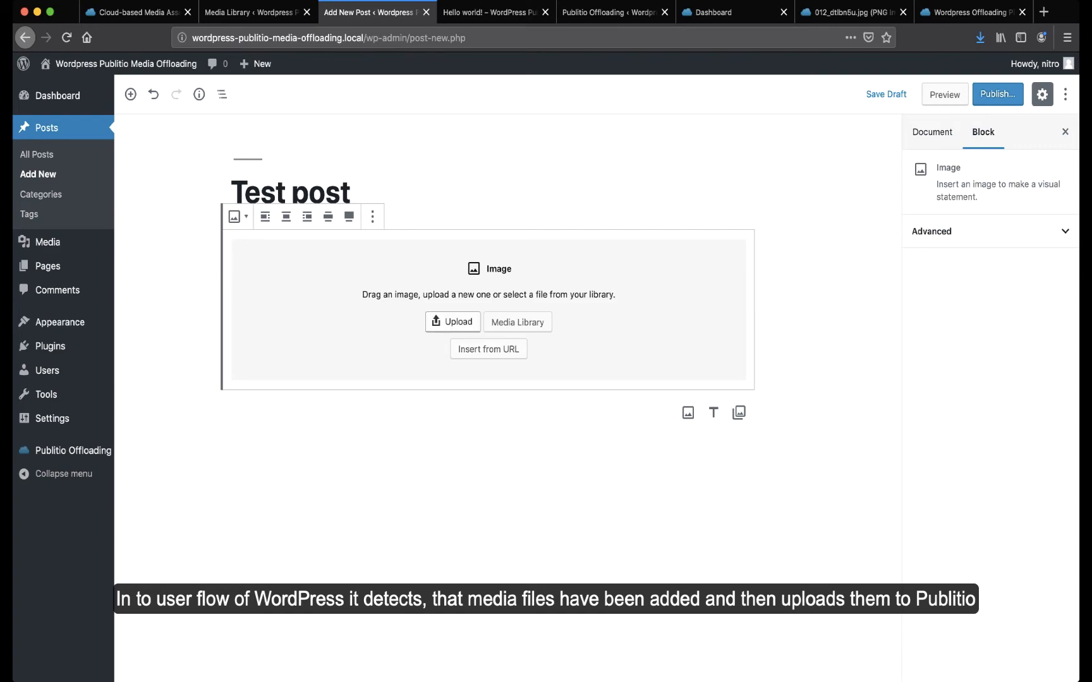
{"action": "left_click", "coordinate": [452, 322]}
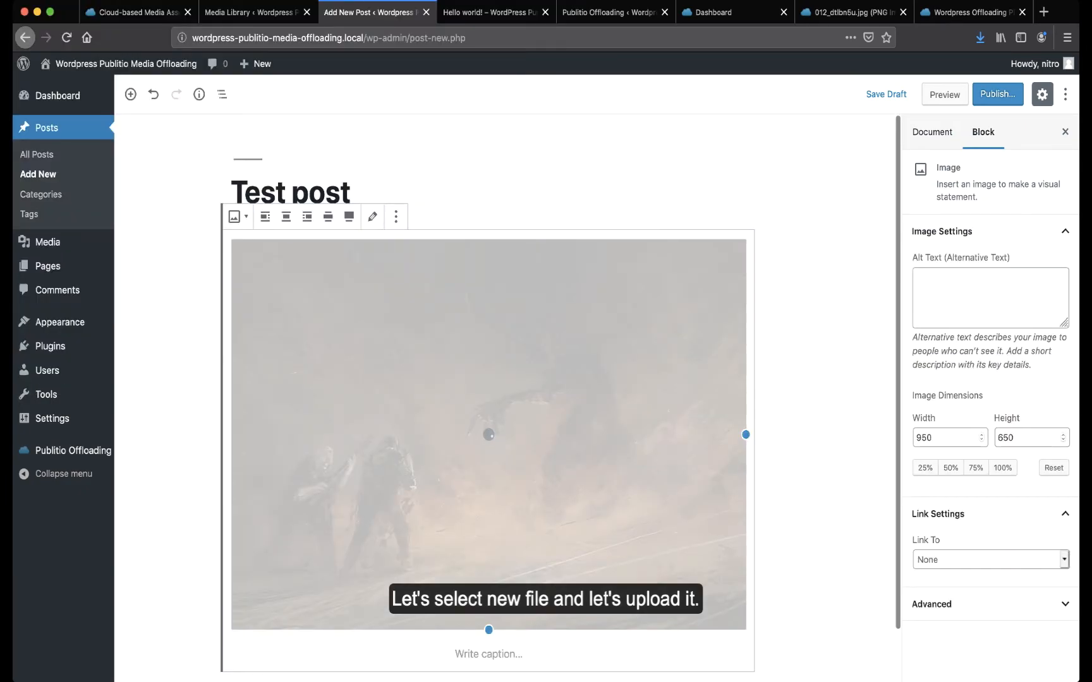
{"action": "left_click", "coordinate": [821, 404]}
{"action": "scroll", "coordinate": [565, 400], "scroll_direction": "down", "scroll_amount": 1}
{"action": "scroll", "coordinate": [565, 399], "scroll_direction": "up", "scroll_amount": 1}
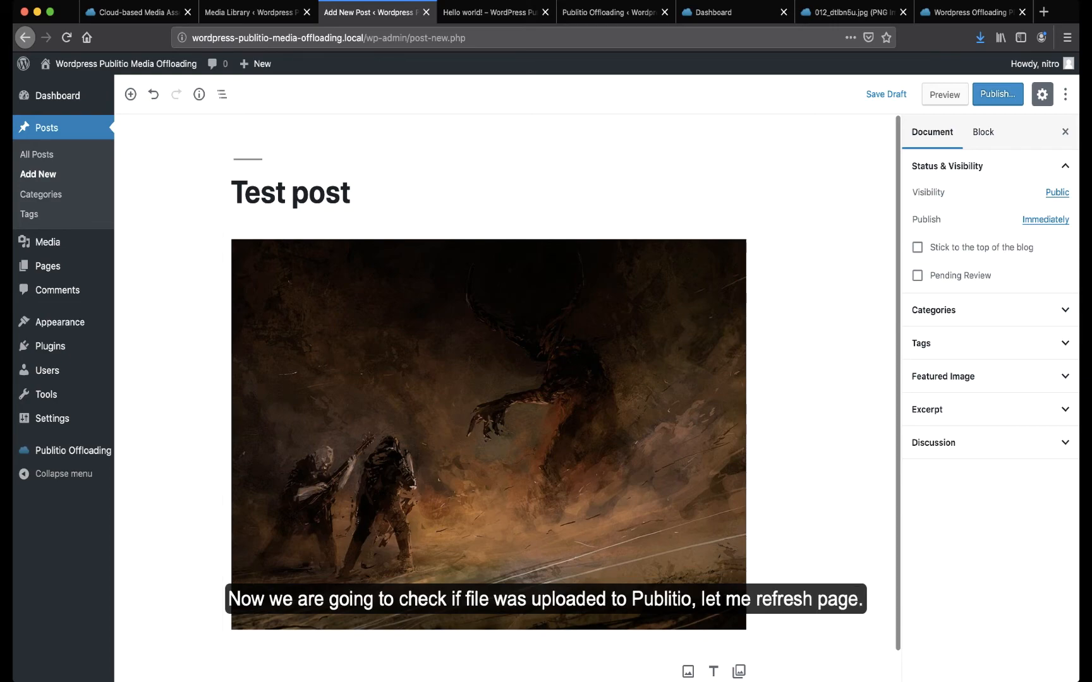
{"action": "scroll", "coordinate": [566, 399], "scroll_direction": "down", "scroll_amount": 1}
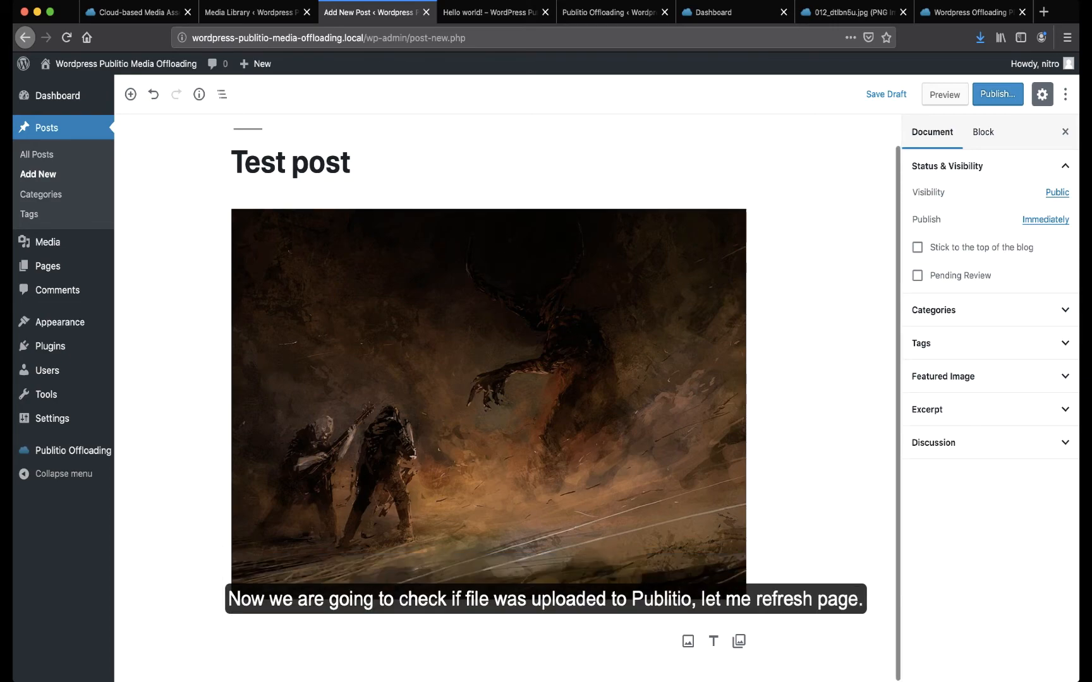
Reload the Publitio media files page and search again for 012_dtlbN5u to check whether the newly uploaded image was offloaded.
{"action": "left_click", "coordinate": [727, 12]}
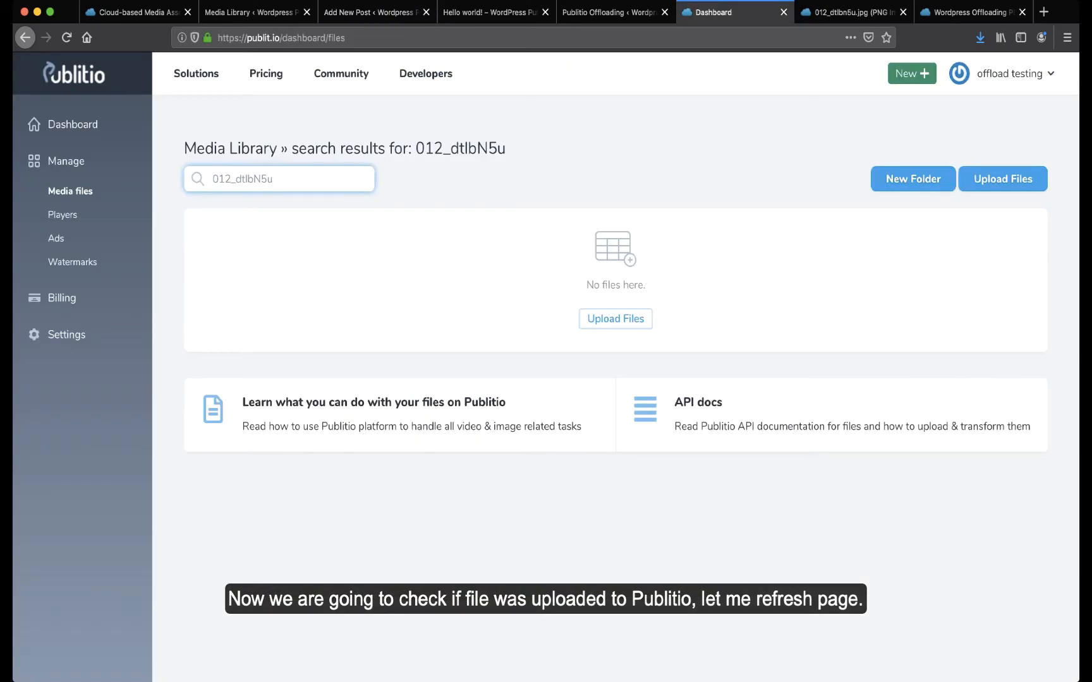
{"action": "left_click", "coordinate": [67, 38]}
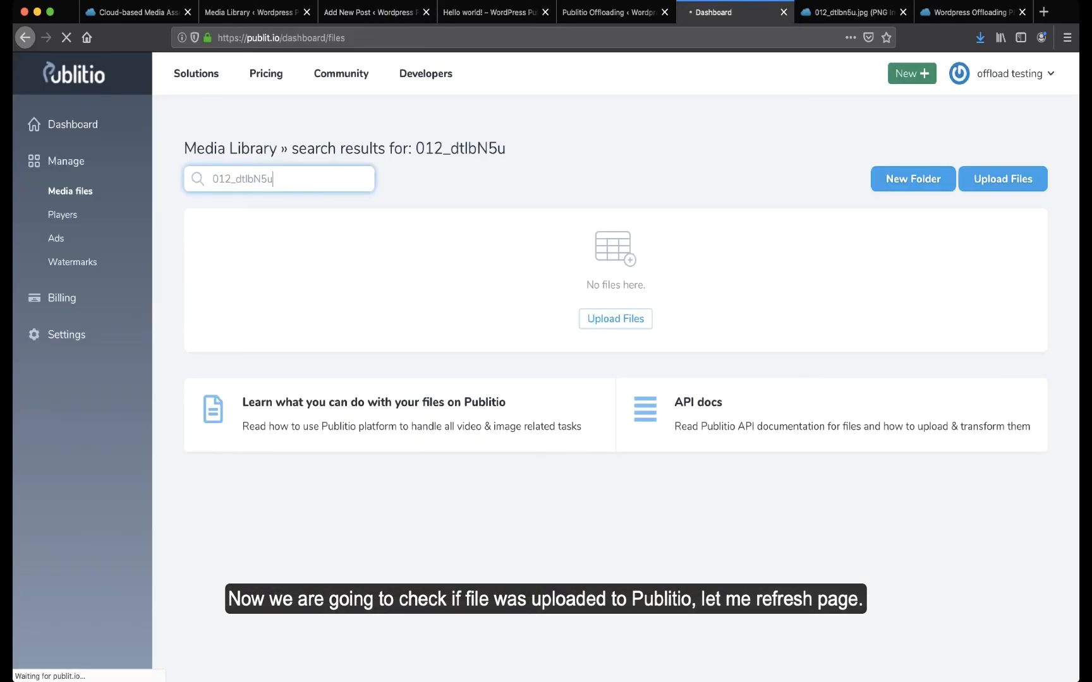
{"action": "left_click", "coordinate": [279, 179]}
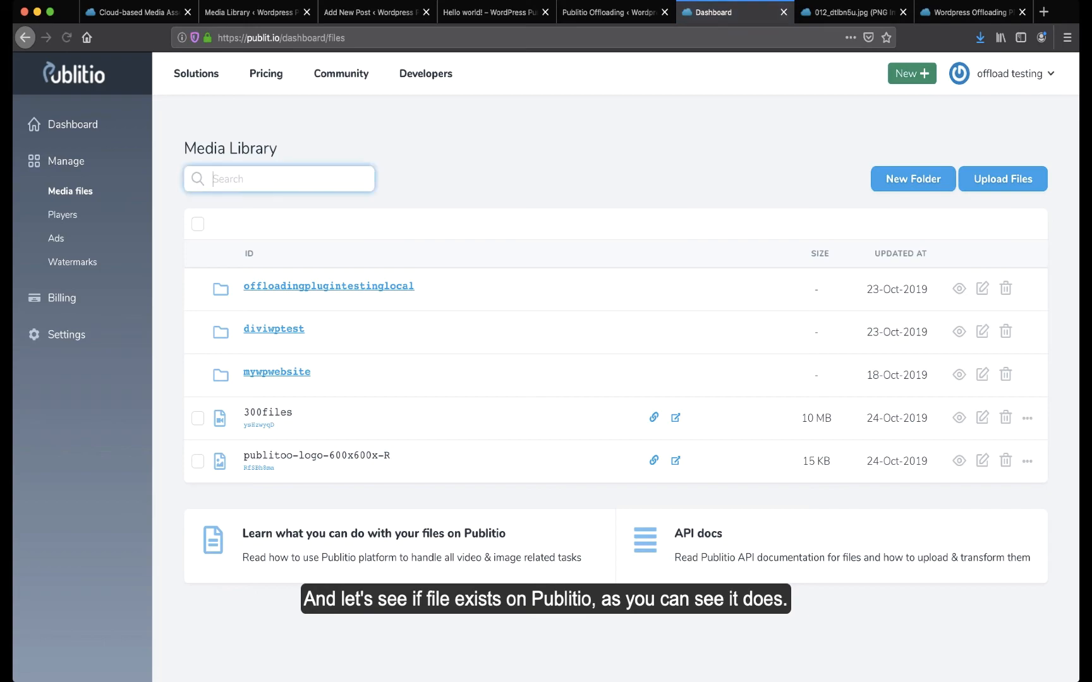
{"action": "type", "text": "012_dtlbN5u"}
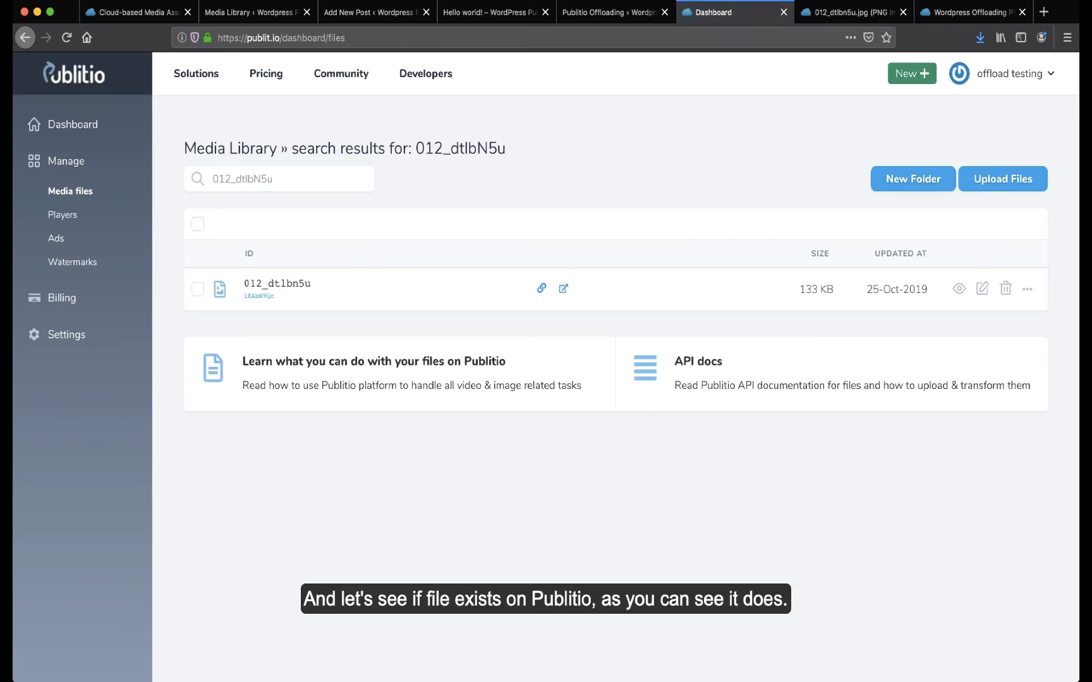
Open the Publitio file details of 012_dtlbn5u and view its thumbnail version listed under File Versions.
{"action": "mouse_move", "coordinate": [259, 296]}
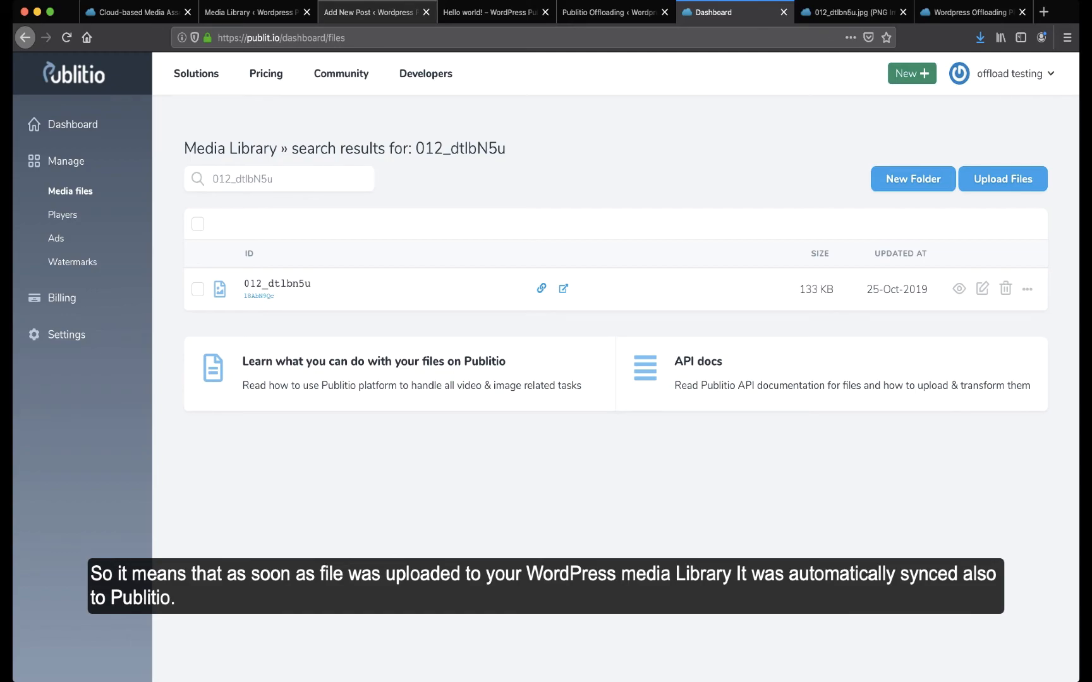
{"action": "left_click", "coordinate": [371, 12]}
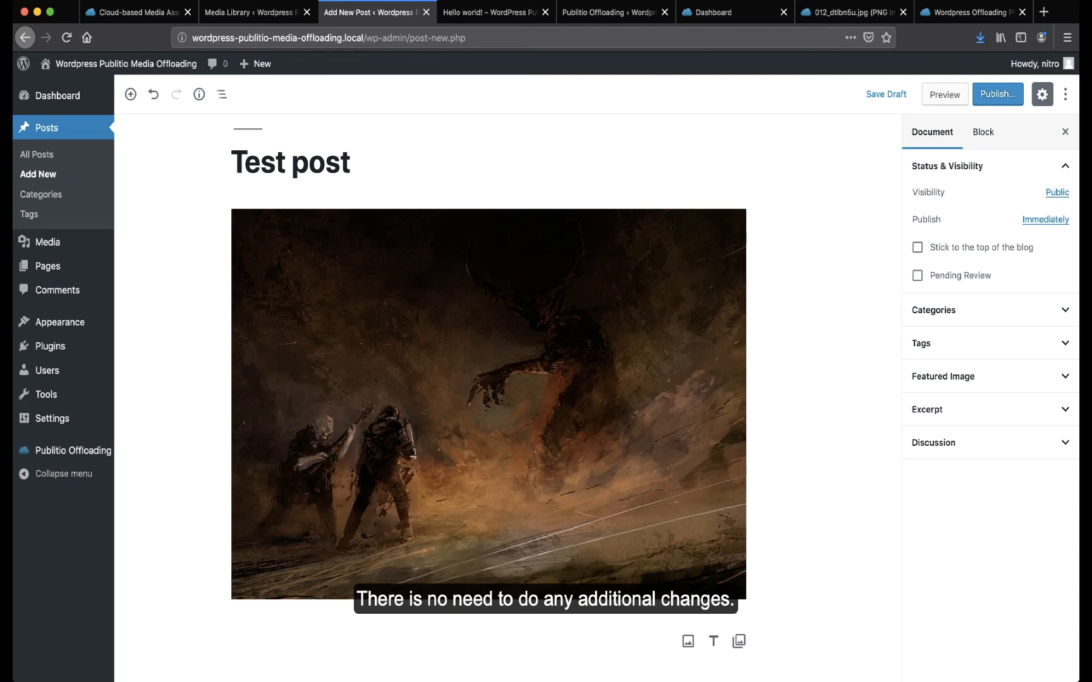
{"action": "left_click", "coordinate": [714, 12]}
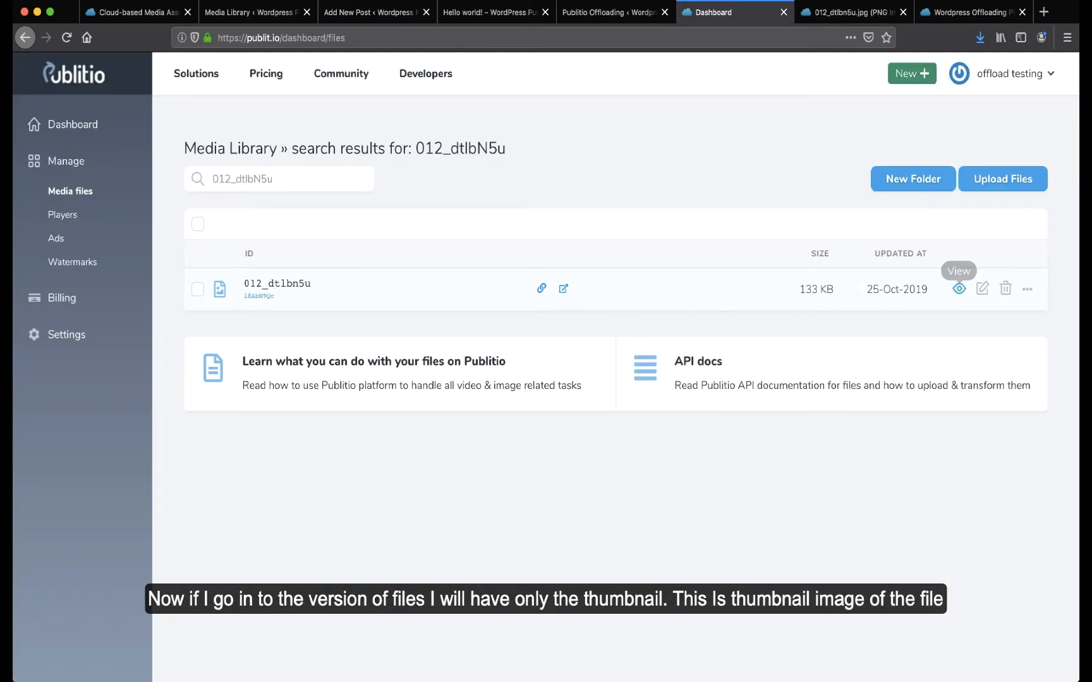
{"action": "left_click", "coordinate": [981, 289]}
{"action": "scroll", "coordinate": [615, 366], "scroll_direction": "down", "scroll_amount": 10}
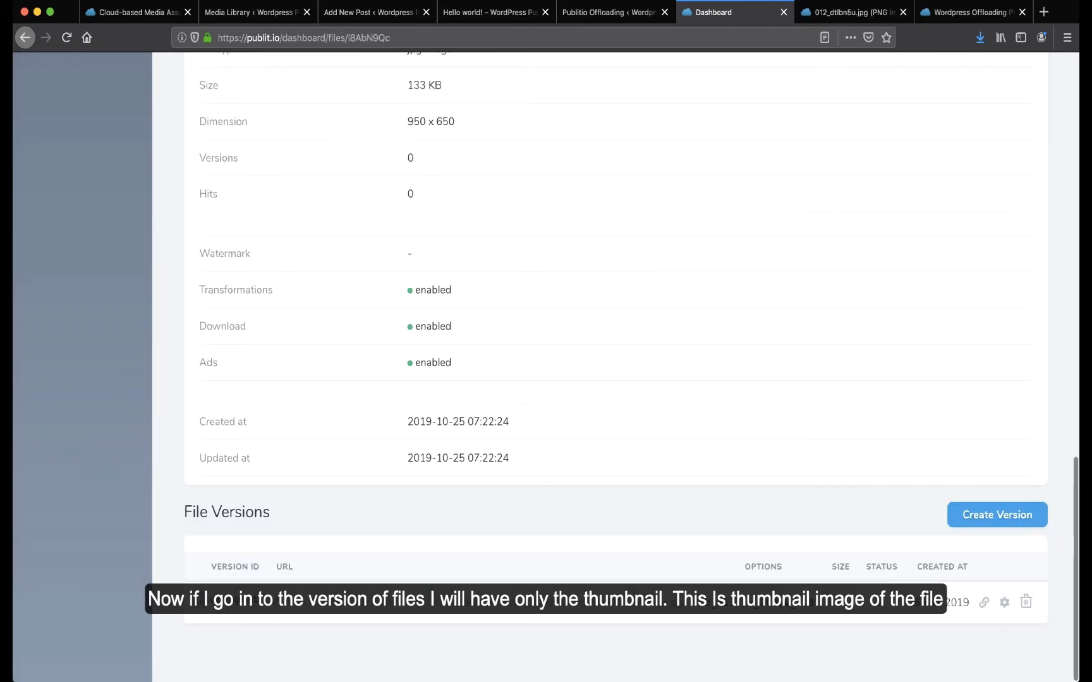
{"action": "left_click", "coordinate": [404, 602]}
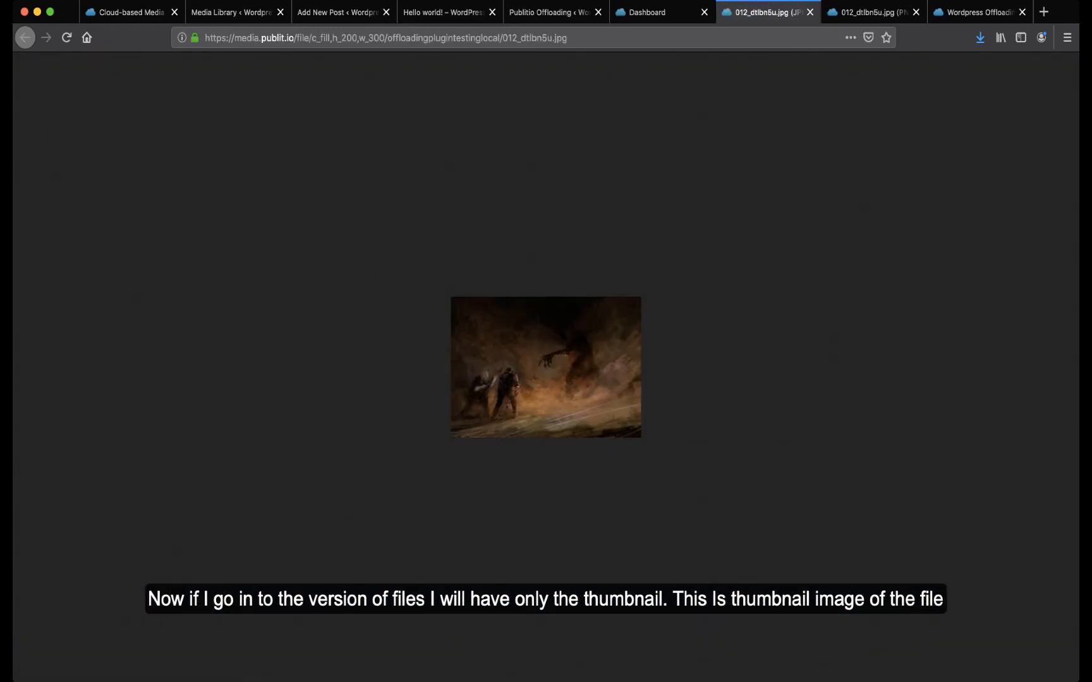
{"action": "left_click", "coordinate": [809, 12]}
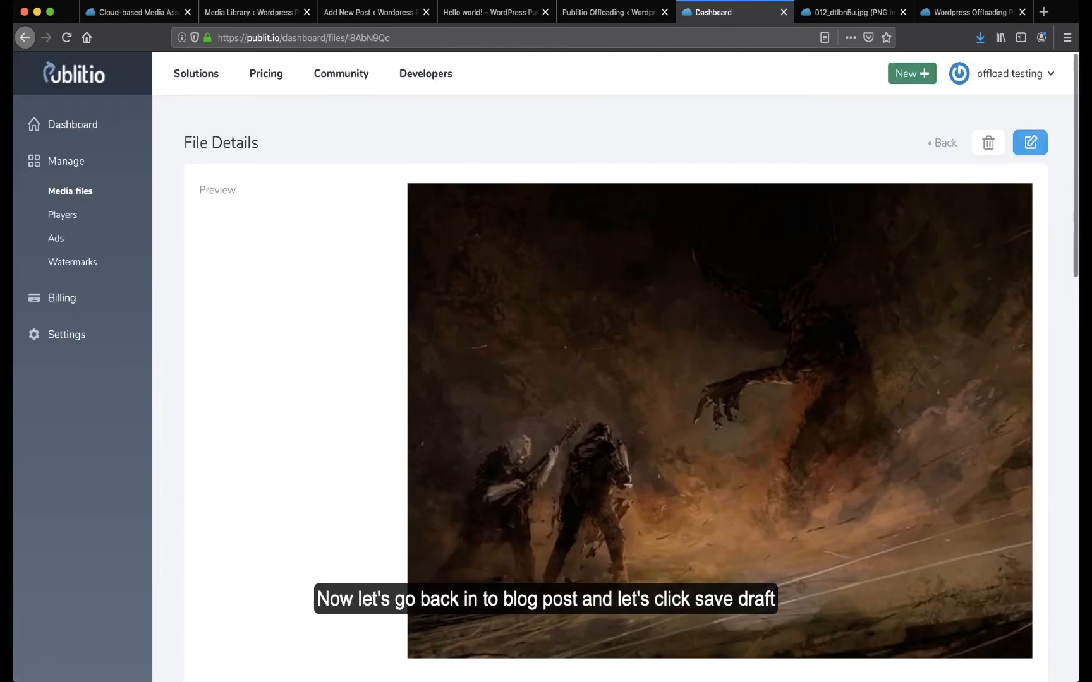
Save the WordPress Test post as a draft and open its preview.
{"action": "left_click", "coordinate": [369, 12]}
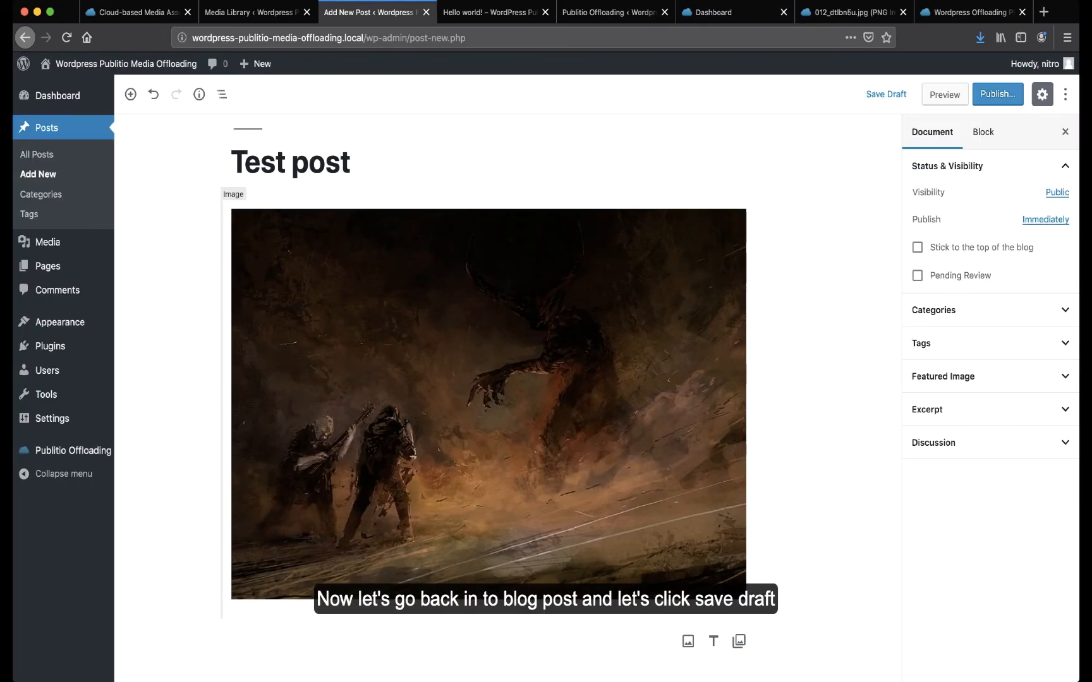
{"action": "scroll", "coordinate": [488, 391], "scroll_direction": "up", "scroll_amount": 1}
{"action": "left_click", "coordinate": [885, 94]}
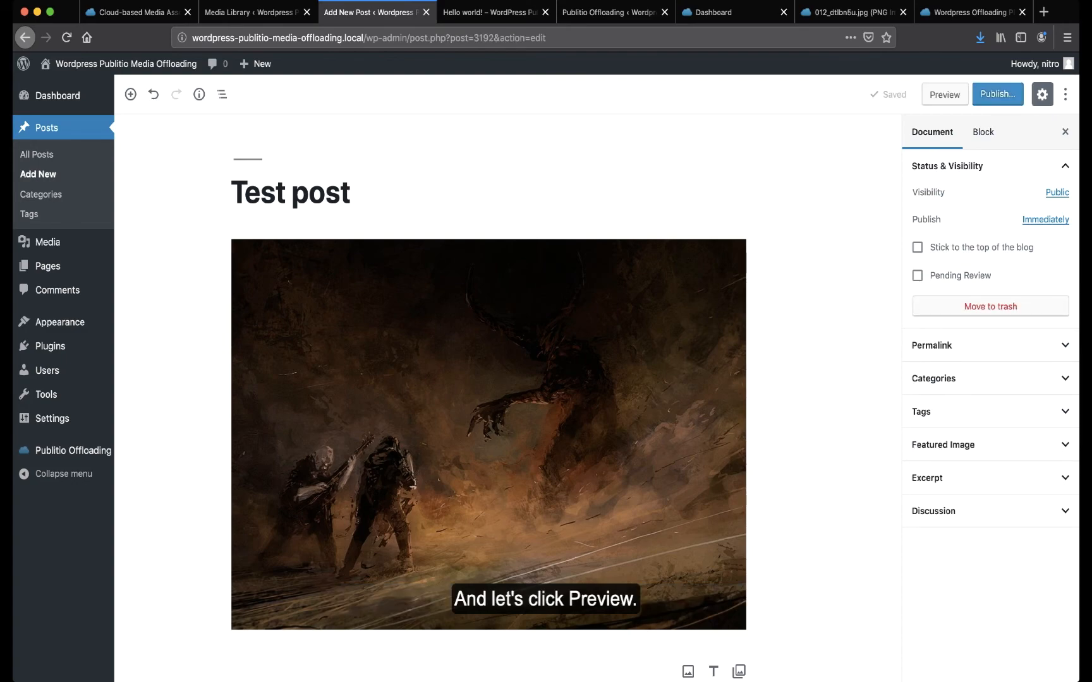
{"action": "left_click", "coordinate": [945, 94]}
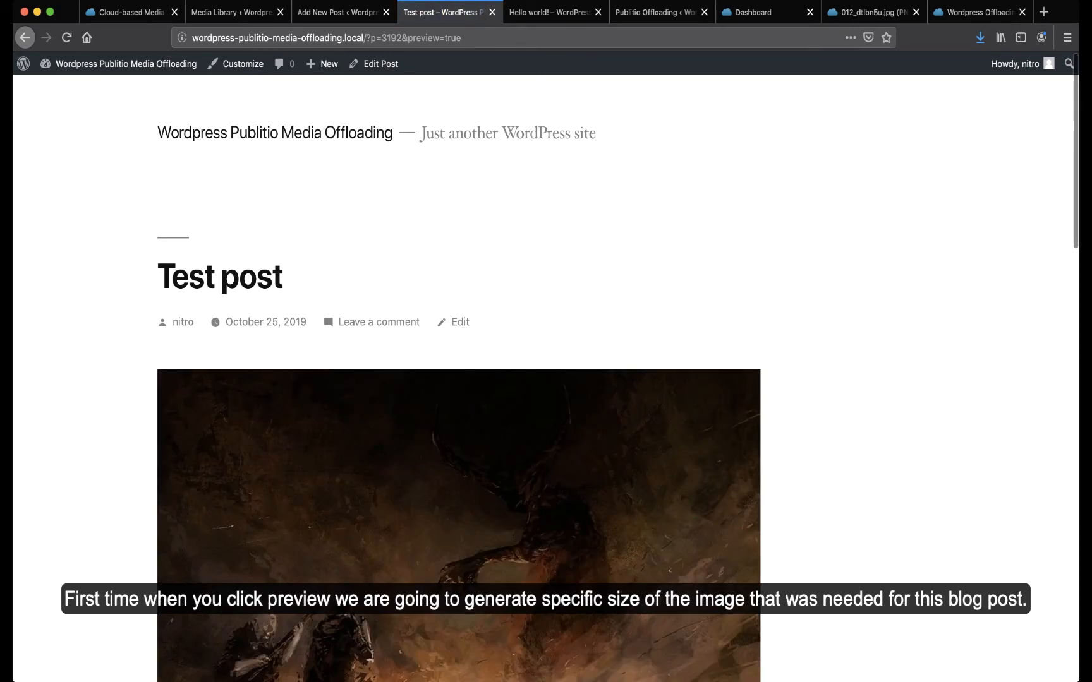
Copy the preview image's location and paste it into the browser address field to inspect its w_950,c_fit,q_80 URL.
{"action": "scroll", "coordinate": [458, 379], "scroll_direction": "down", "scroll_amount": 5}
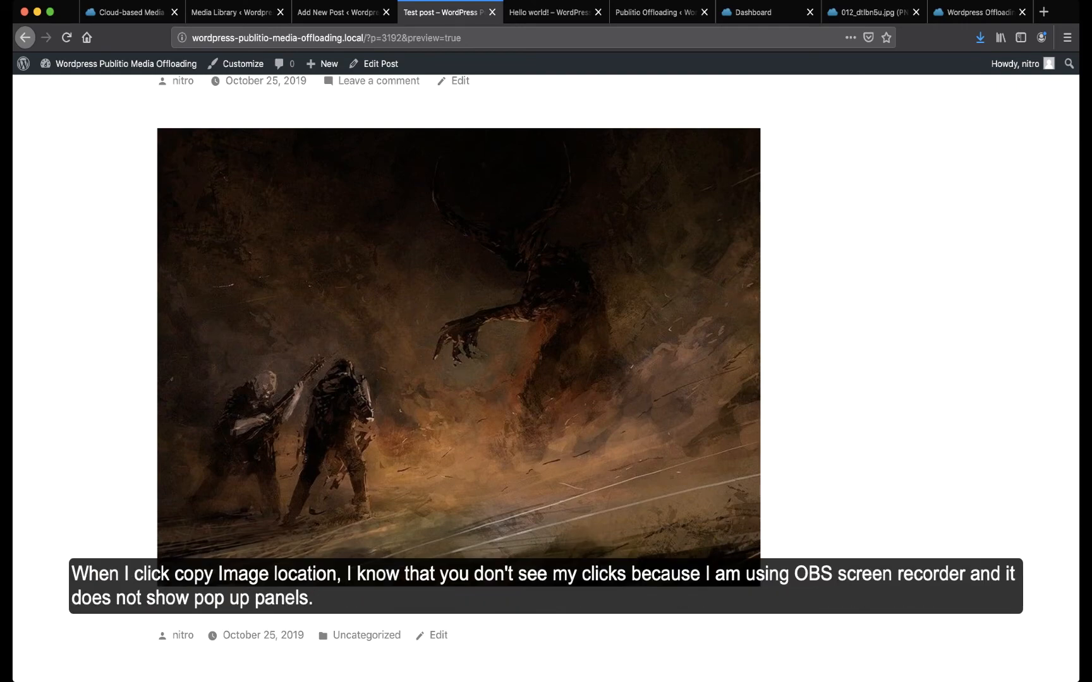
{"action": "left_click", "coordinate": [506, 38]}
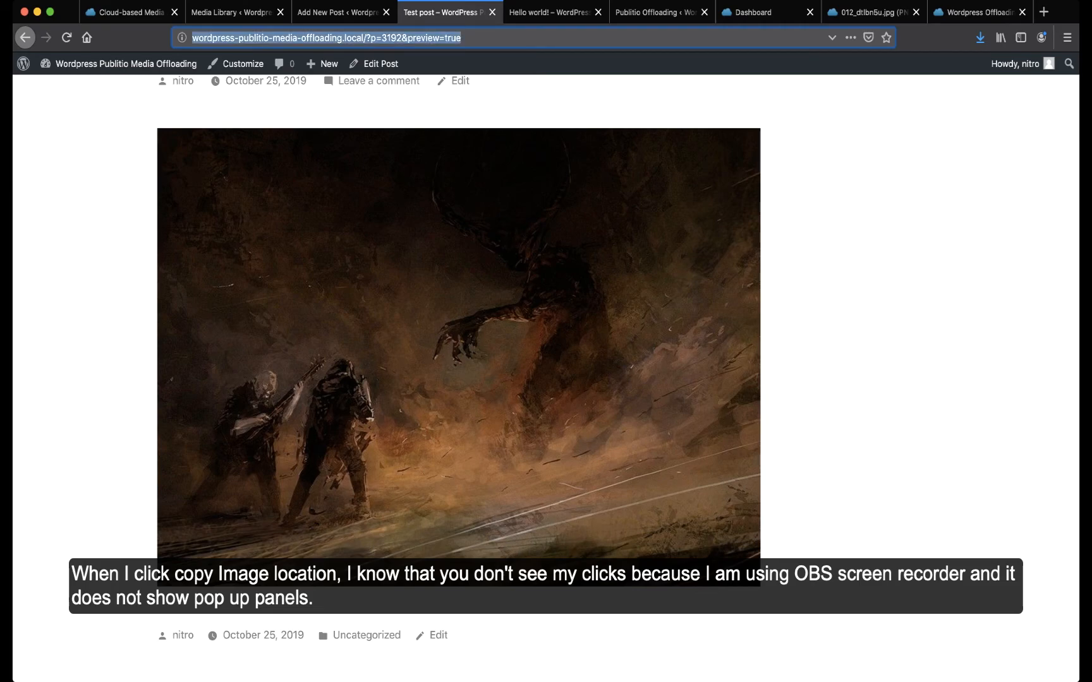
{"action": "type", "text": "https://media.publit.io/file/w_950,c_fit,q_80/offloadingplugintestinglocal/012_dtlbn5u.jpg"}
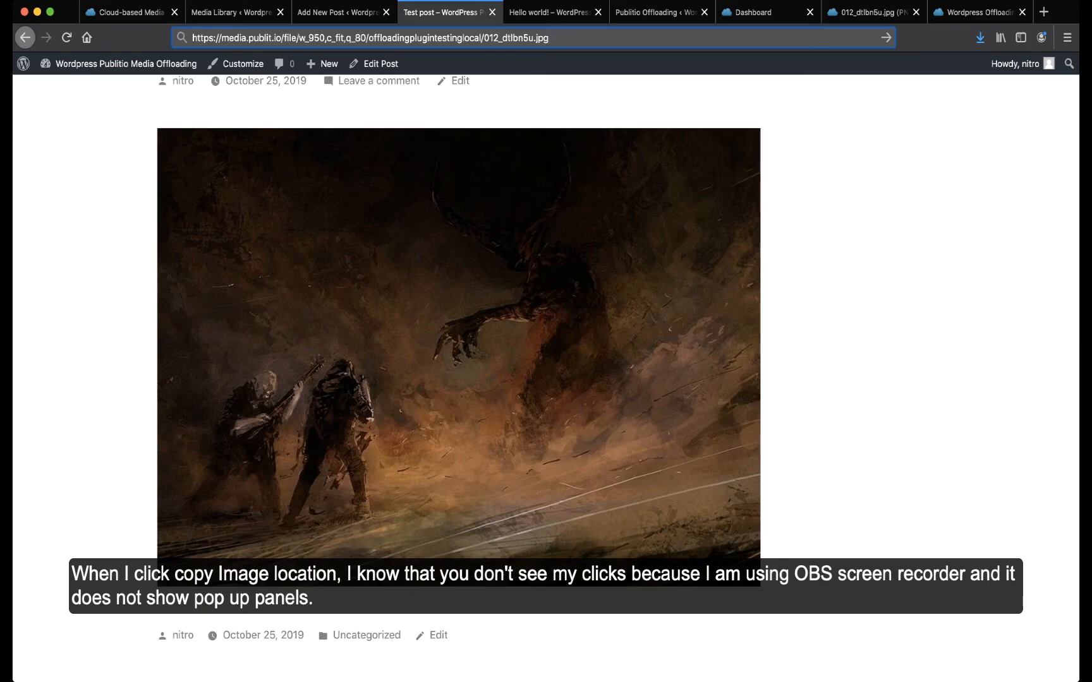
{"action": "key", "text": "Return"}
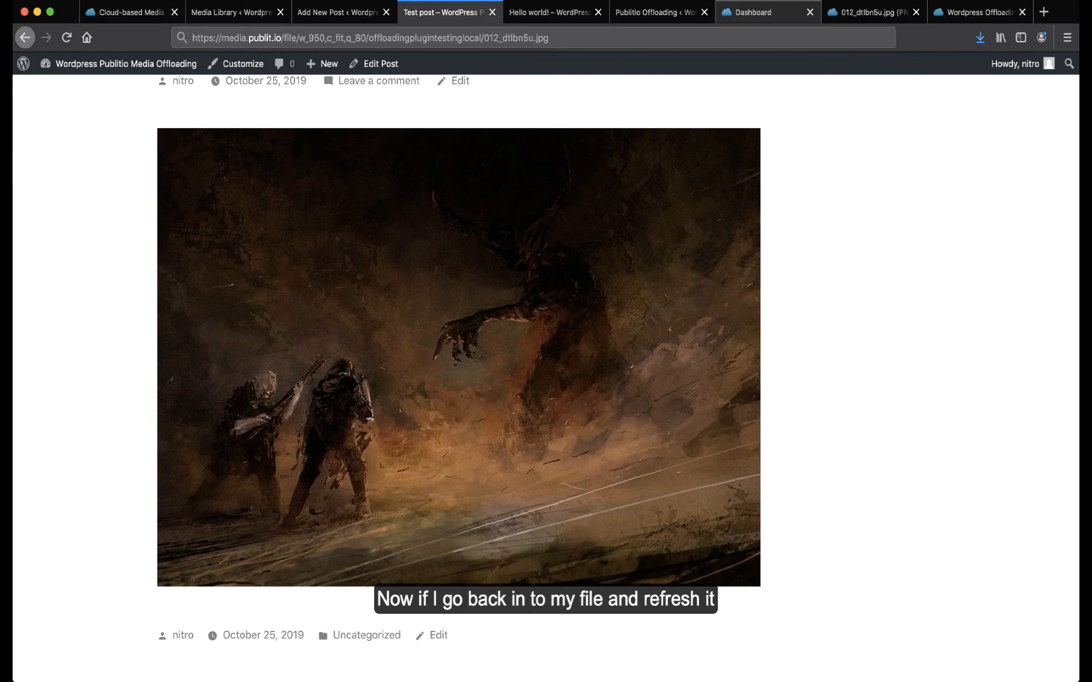
Reload the Publitio file details of 012_dtlbn5u and examine the File Versions list for newly generated versions.
{"action": "left_click", "coordinate": [758, 12]}
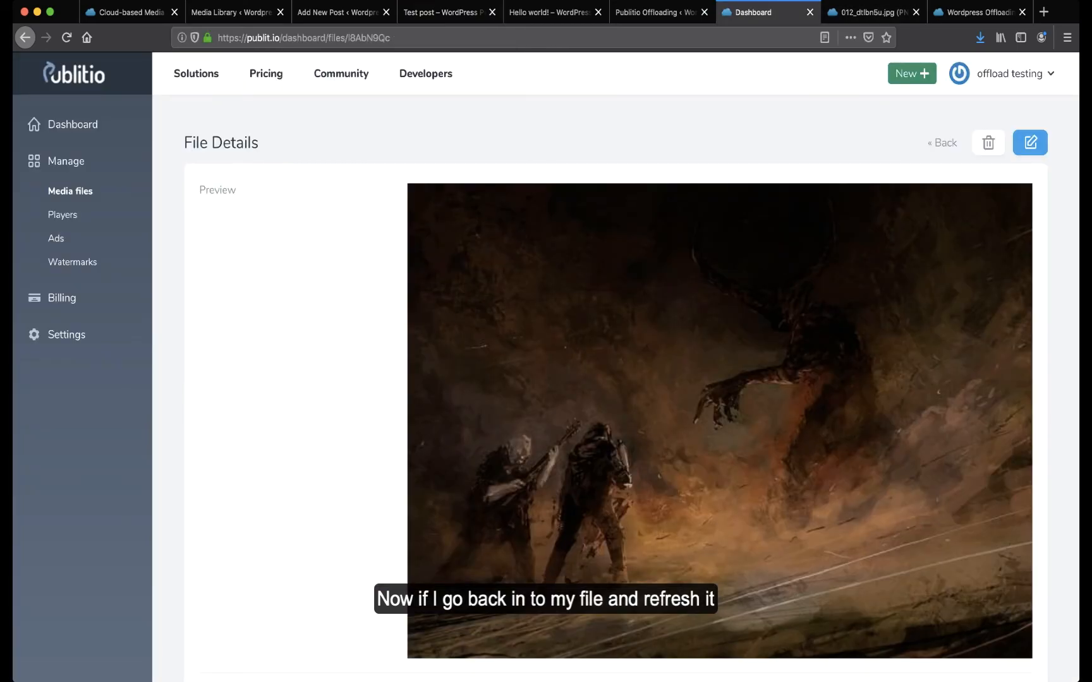
{"action": "scroll", "coordinate": [546, 360], "scroll_direction": "down", "scroll_amount": 3}
{"action": "scroll", "coordinate": [546, 360], "scroll_direction": "up", "scroll_amount": 3}
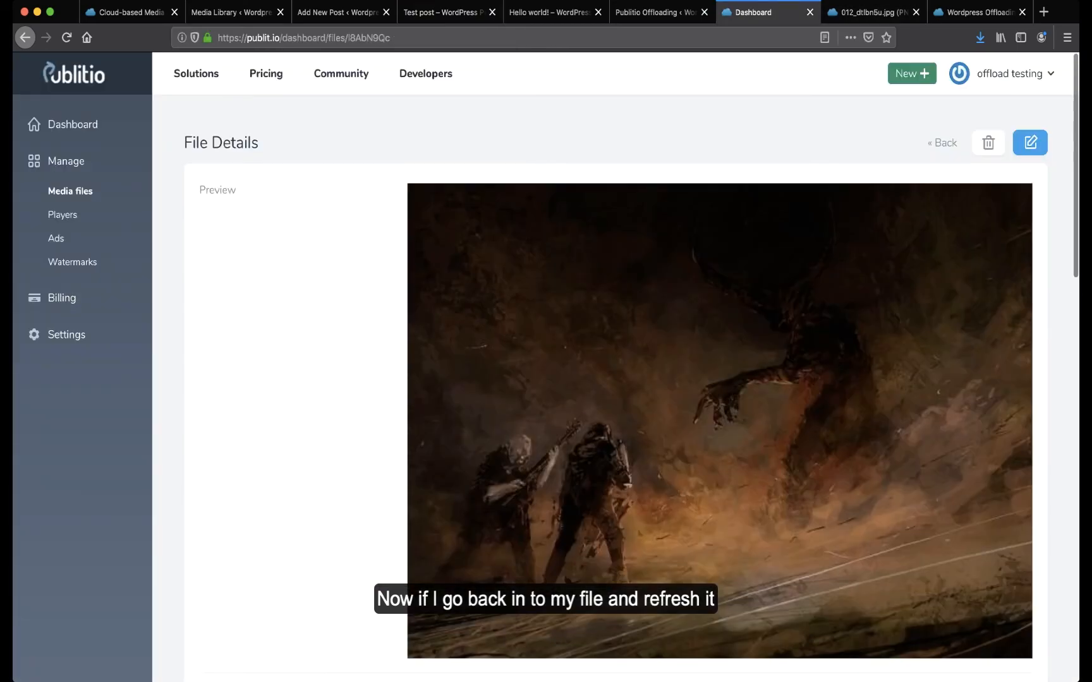
{"action": "left_click", "coordinate": [66, 37]}
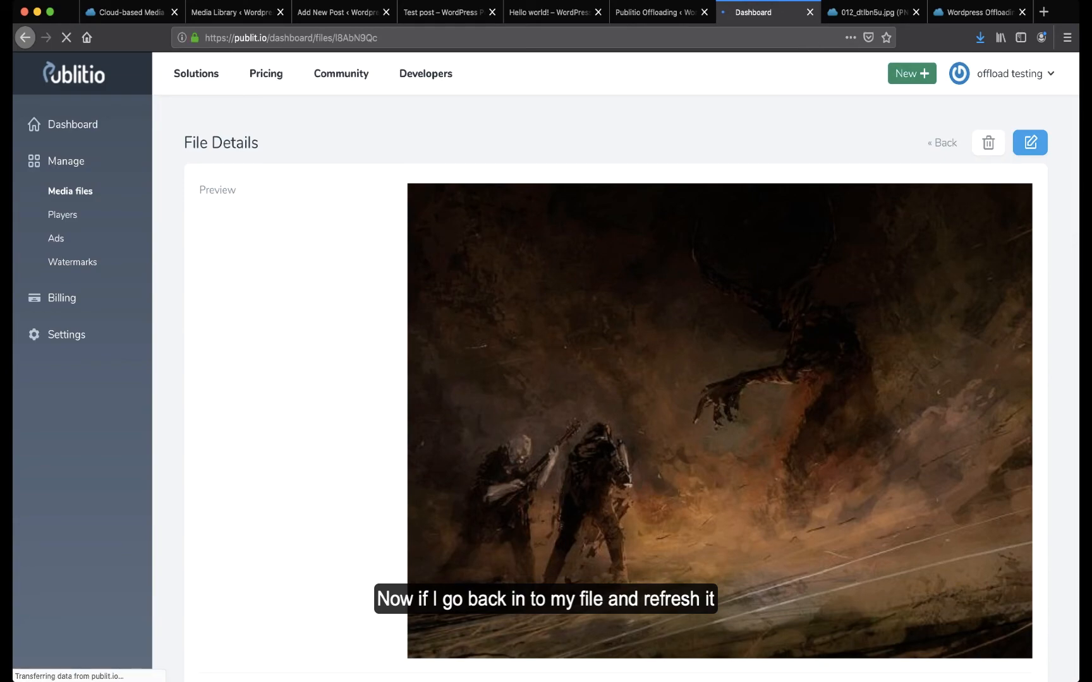
{"action": "scroll", "coordinate": [616, 366], "scroll_direction": "down", "scroll_amount": 10}
{"action": "scroll", "coordinate": [615, 367], "scroll_direction": "up", "scroll_amount": 7}
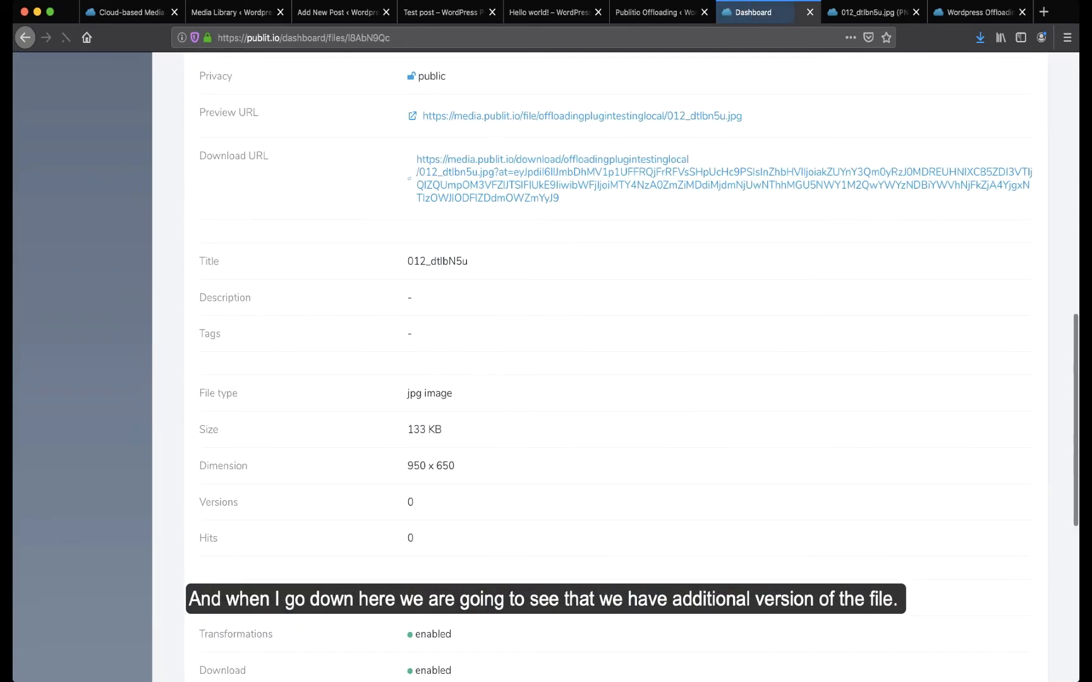
{"action": "scroll", "coordinate": [616, 366], "scroll_direction": "down", "scroll_amount": 6}
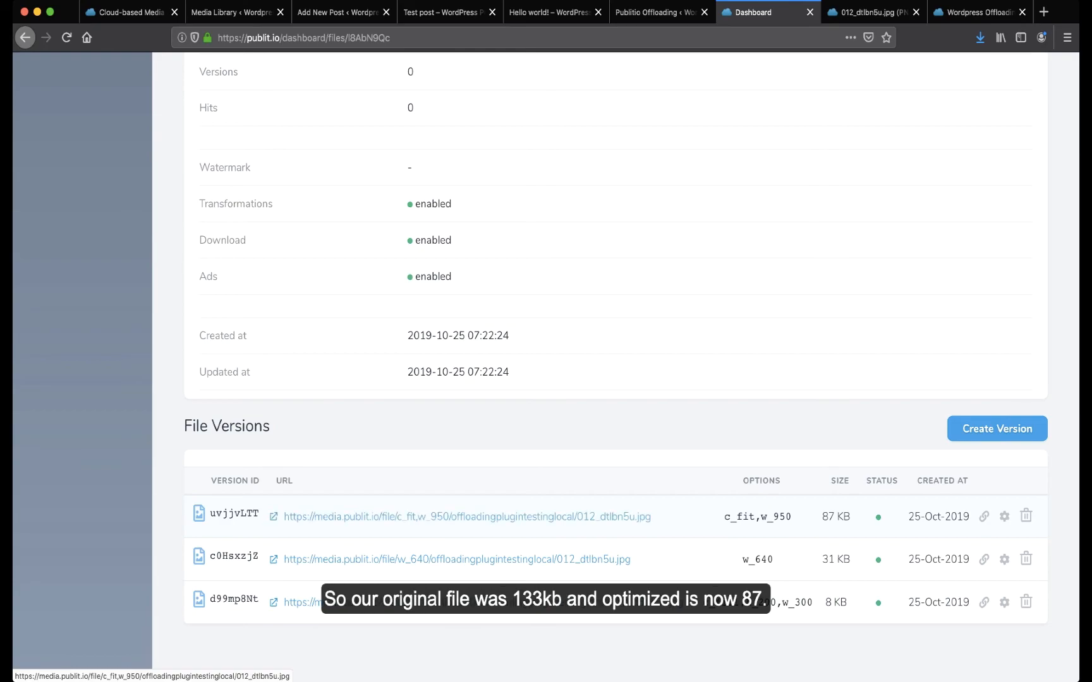
Compare the original file's size with the size of the c_fit,w_950 version.
{"action": "scroll", "coordinate": [467, 517], "scroll_direction": "up", "scroll_amount": 10}
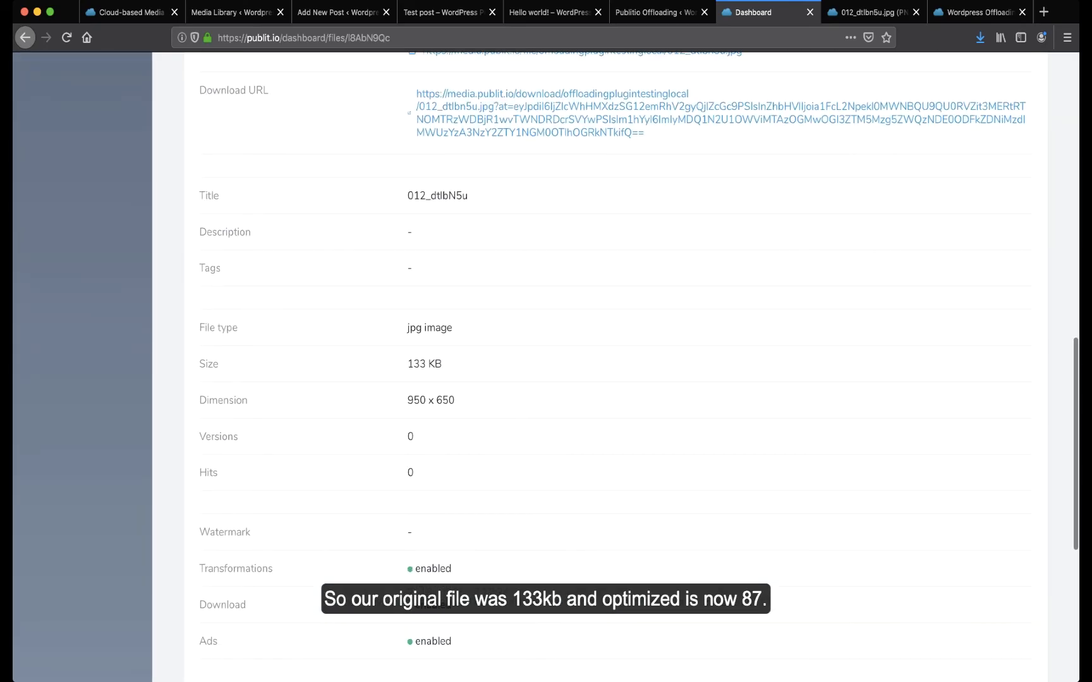
{"action": "left_click_drag", "start_coordinate": [407, 364], "coordinate": [442, 364]}
{"action": "scroll", "coordinate": [615, 366], "scroll_direction": "down", "scroll_amount": 10}
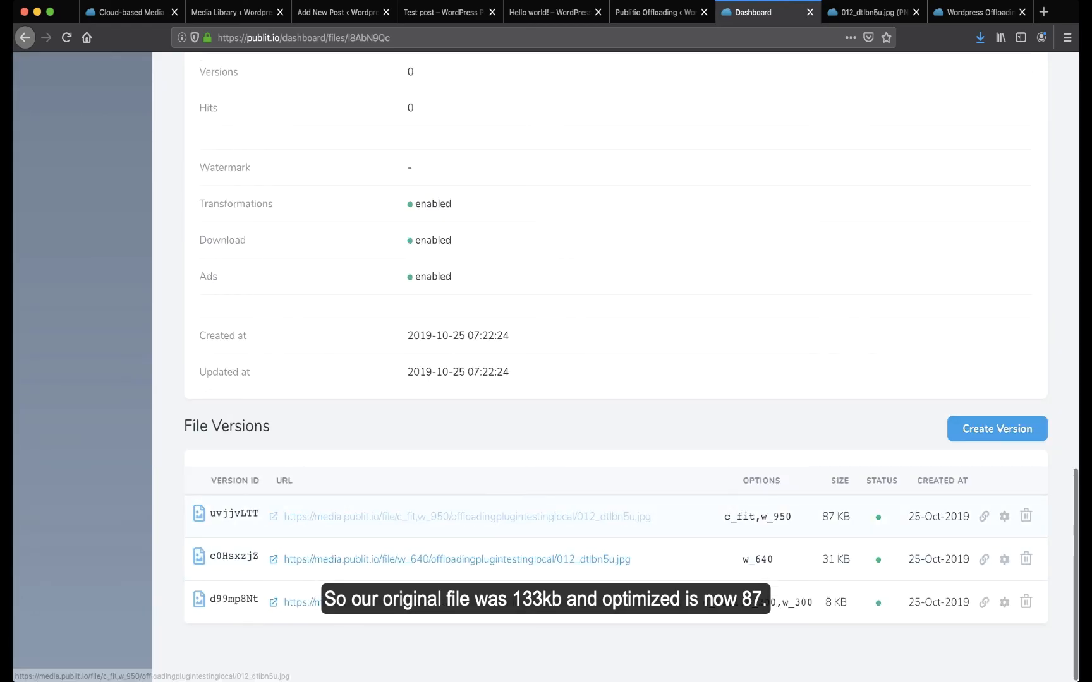
Open the c_fit,w_950 version in a new tab and load its URL with q_80 added to the options.
{"action": "left_click", "coordinate": [467, 516], "text": "super"}
{"action": "key", "text": "ctrl+Tab"}
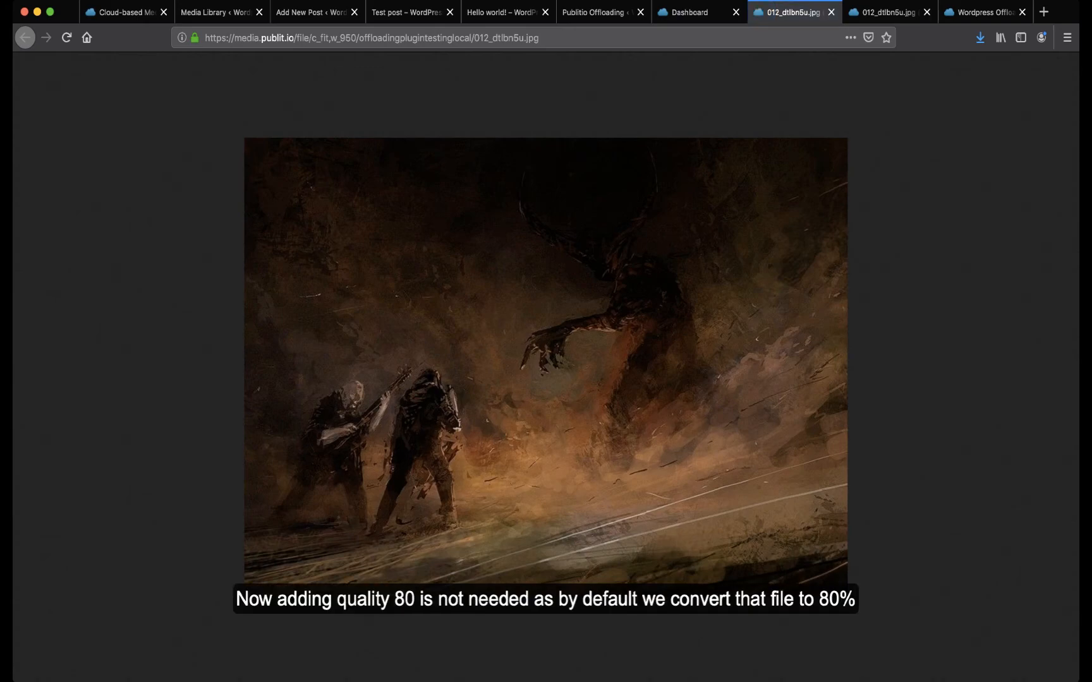
{"action": "key", "text": "super+l"}
{"action": "left_click", "coordinate": [357, 38]}
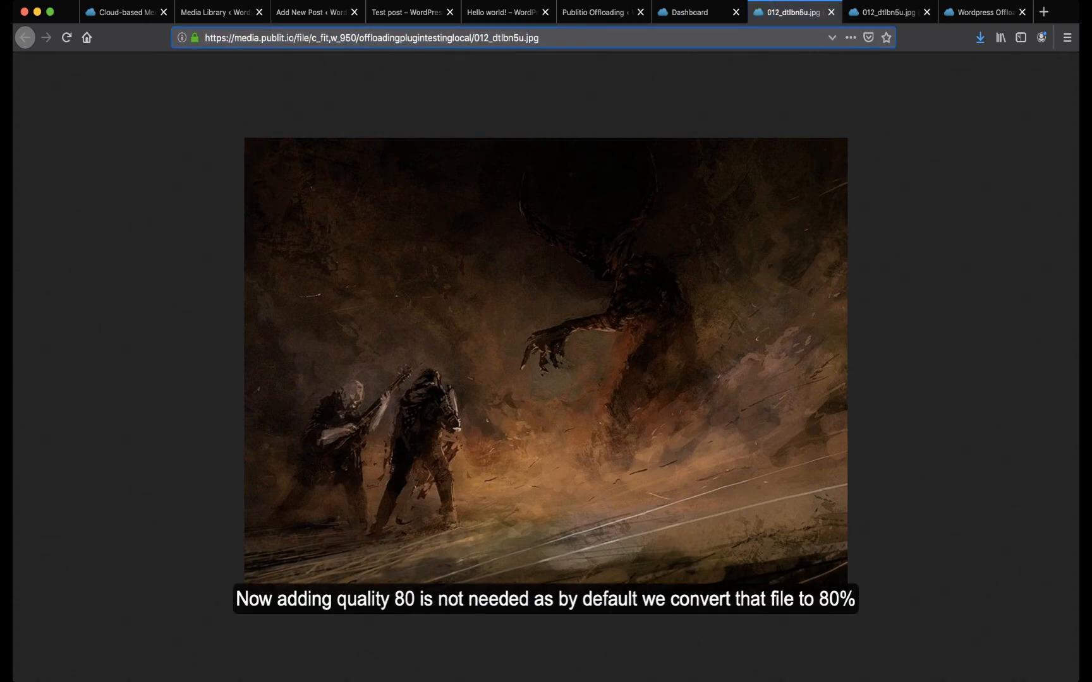
{"action": "type", "text": ",_q"}
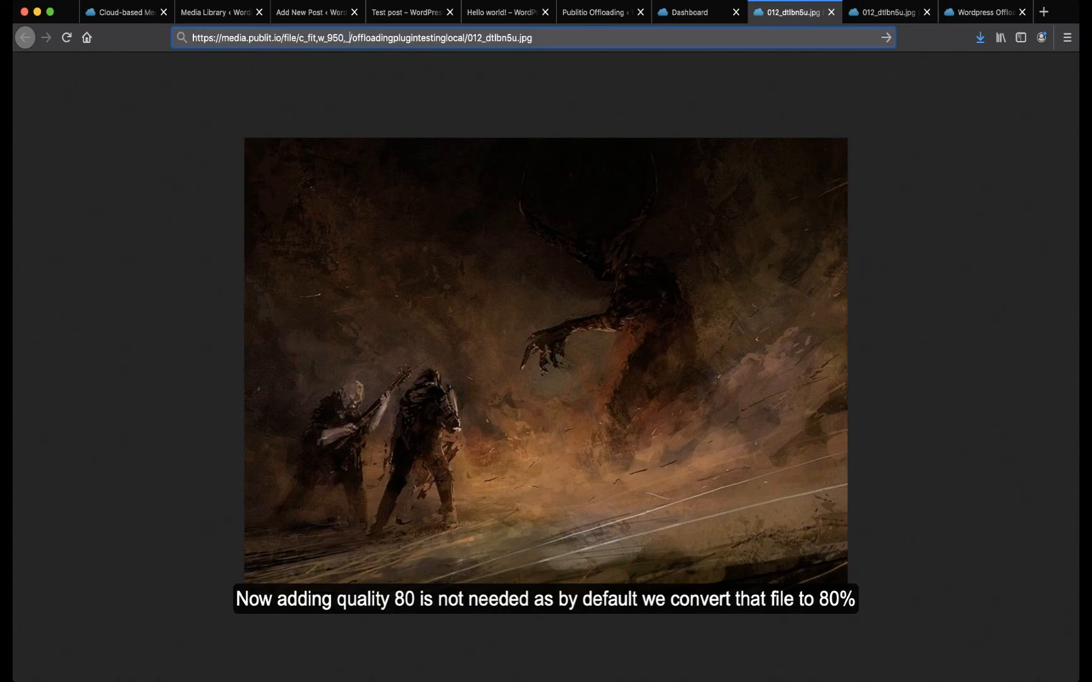
{"action": "key", "text": "BackSpace"}
{"action": "key", "text": "BackSpace"}
{"action": "type", "text": "q_80"}
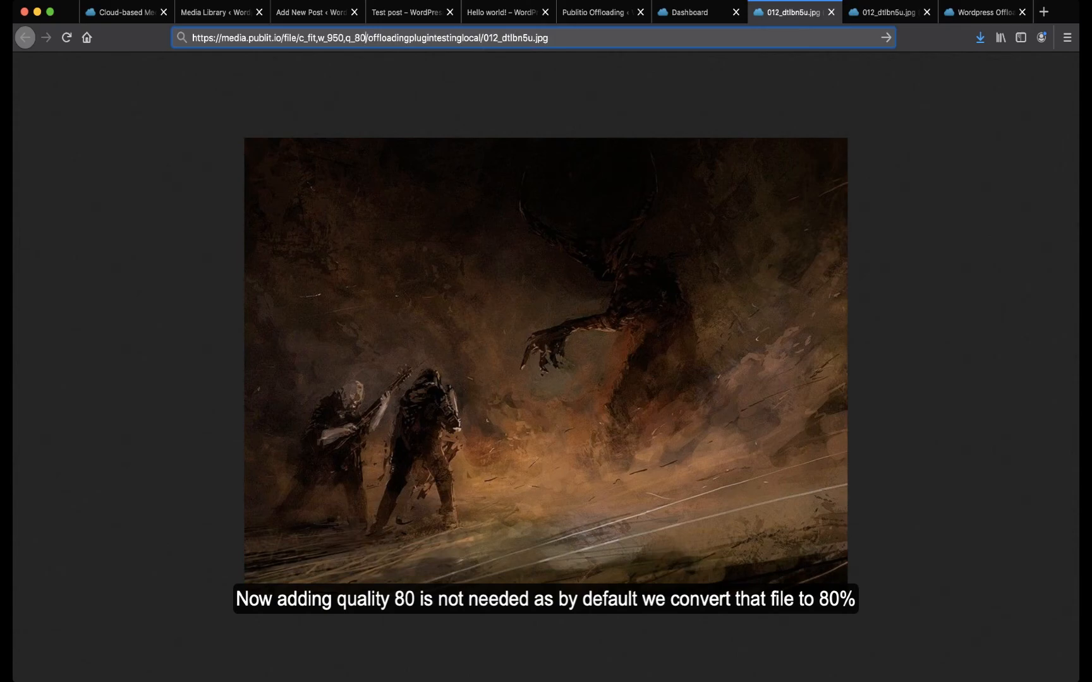
{"action": "key", "text": "Return"}
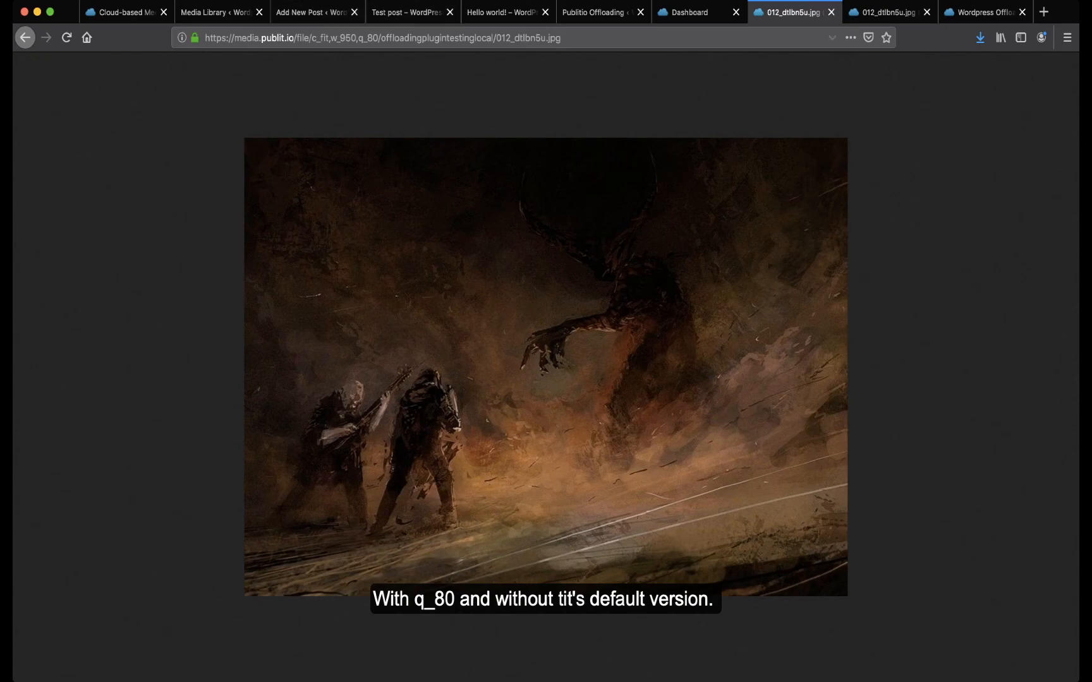
Return to the Test post preview and look over its image and link.
{"action": "left_click", "coordinate": [689, 12]}
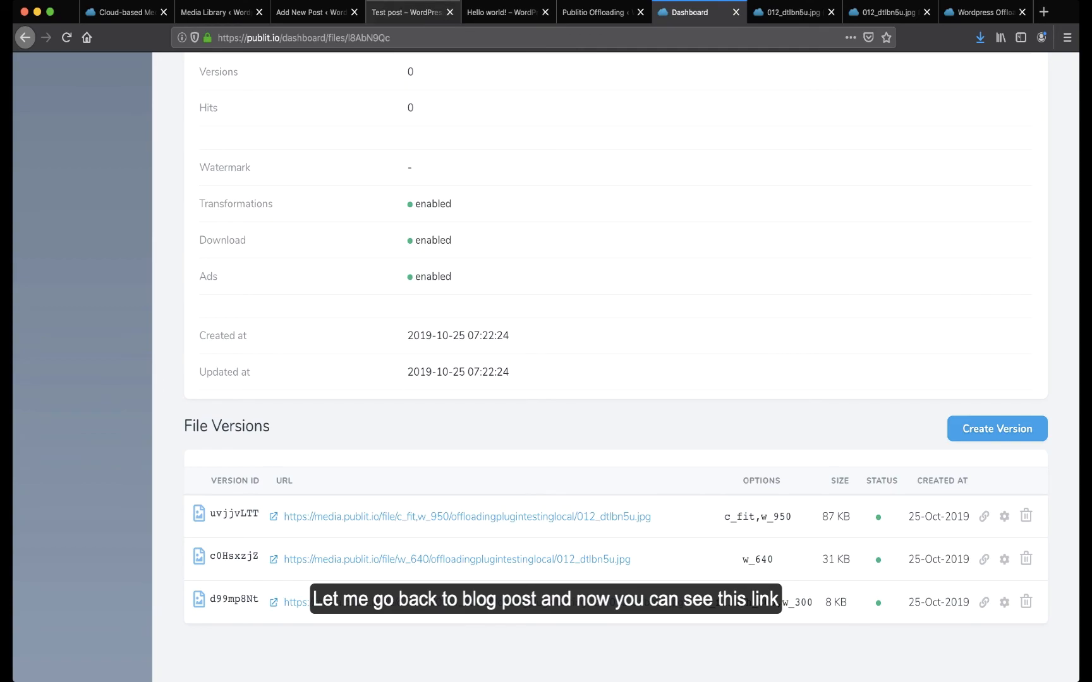
{"action": "left_click", "coordinate": [406, 12]}
{"action": "scroll", "coordinate": [459, 379], "scroll_direction": "up", "scroll_amount": 4}
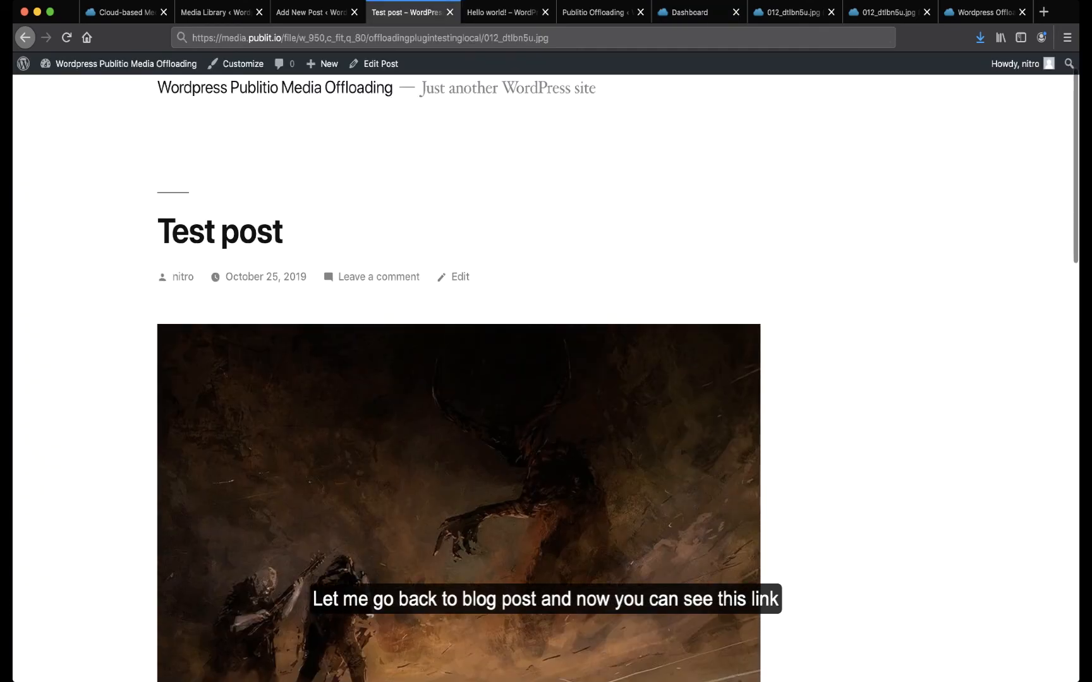
{"action": "scroll", "coordinate": [459, 379], "scroll_direction": "down", "scroll_amount": 3}
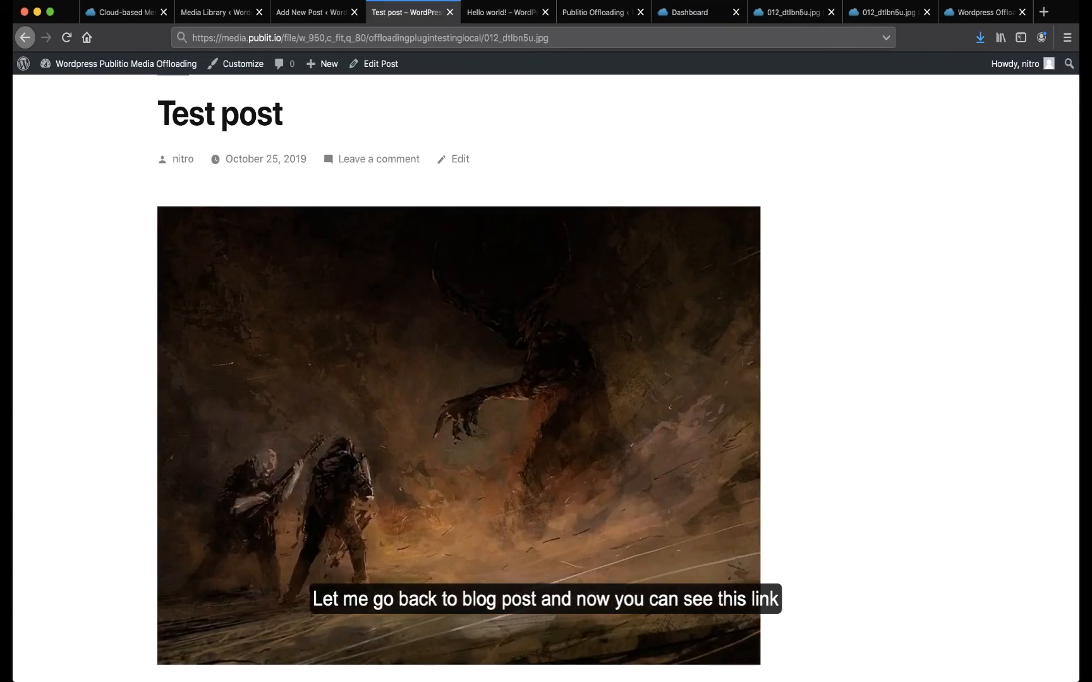
Set the image quality to 50 in the WordPress Publitio Offloading plugin settings.
{"action": "left_click", "coordinate": [310, 12]}
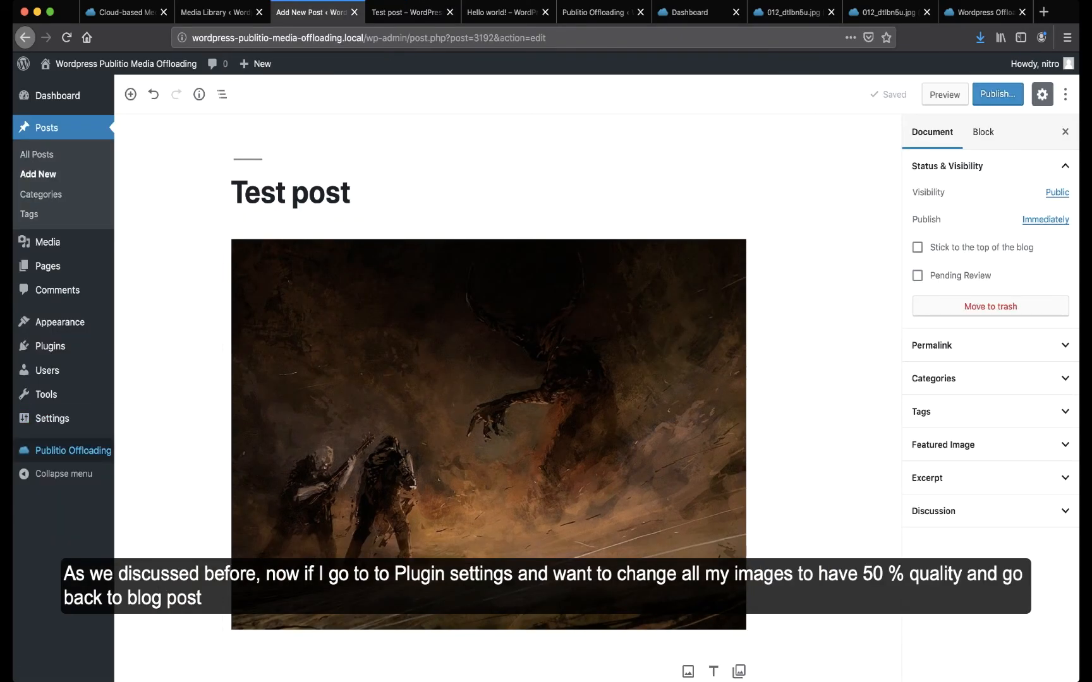
{"action": "left_click", "coordinate": [72, 450]}
{"action": "scroll", "coordinate": [600, 379], "scroll_direction": "down", "scroll_amount": 5}
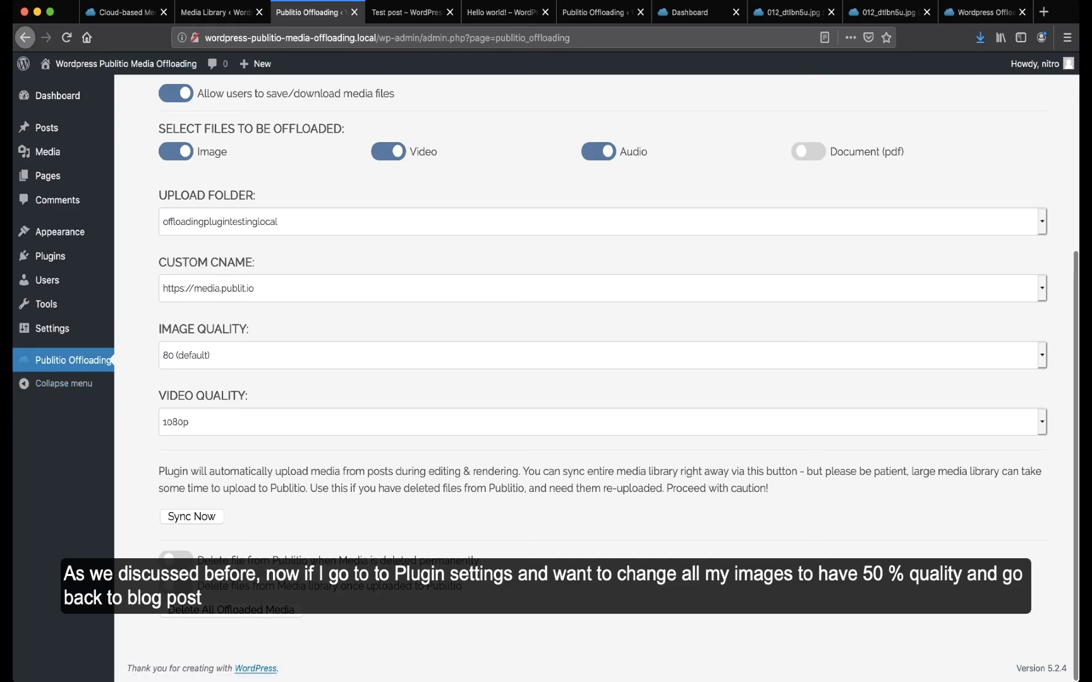
{"action": "left_click", "coordinate": [602, 355]}
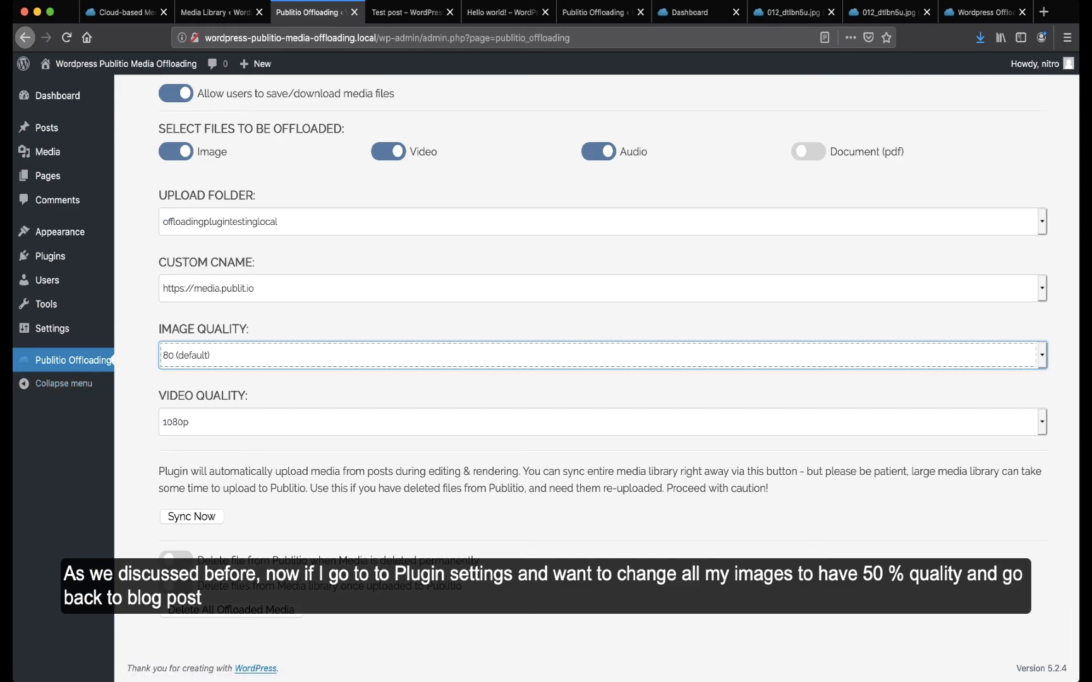
{"action": "left_click", "coordinate": [531, 407]}
{"action": "left_click", "coordinate": [531, 467]}
Reload the Test post preview to check its image at the new quality setting.
{"action": "left_click", "coordinate": [502, 12]}
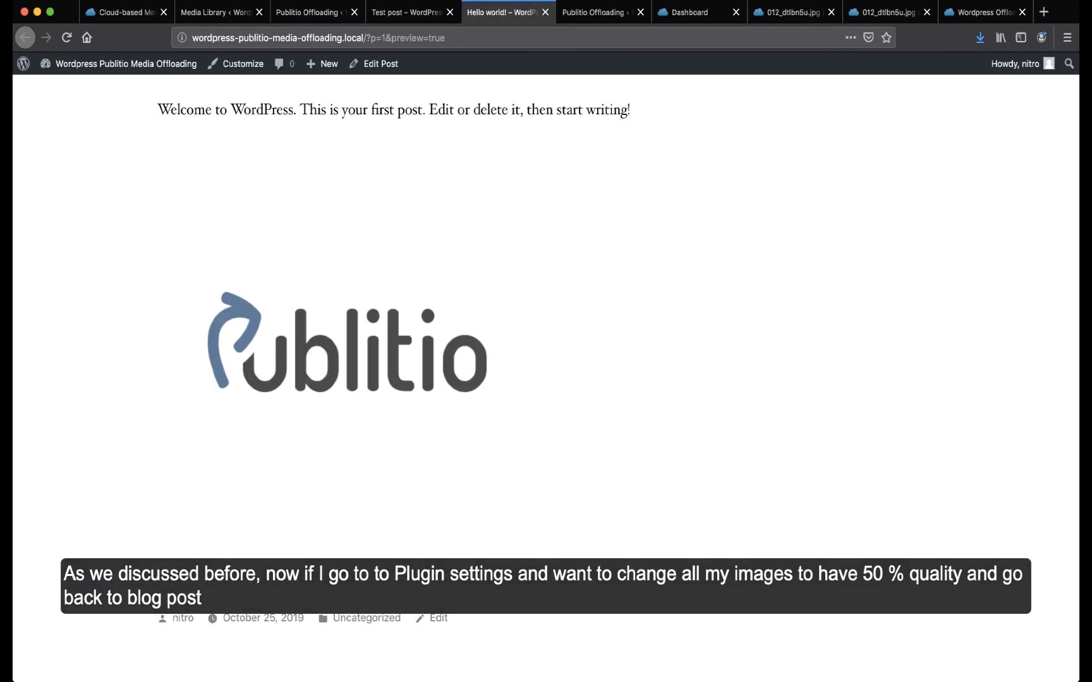
{"action": "left_click", "coordinate": [407, 12]}
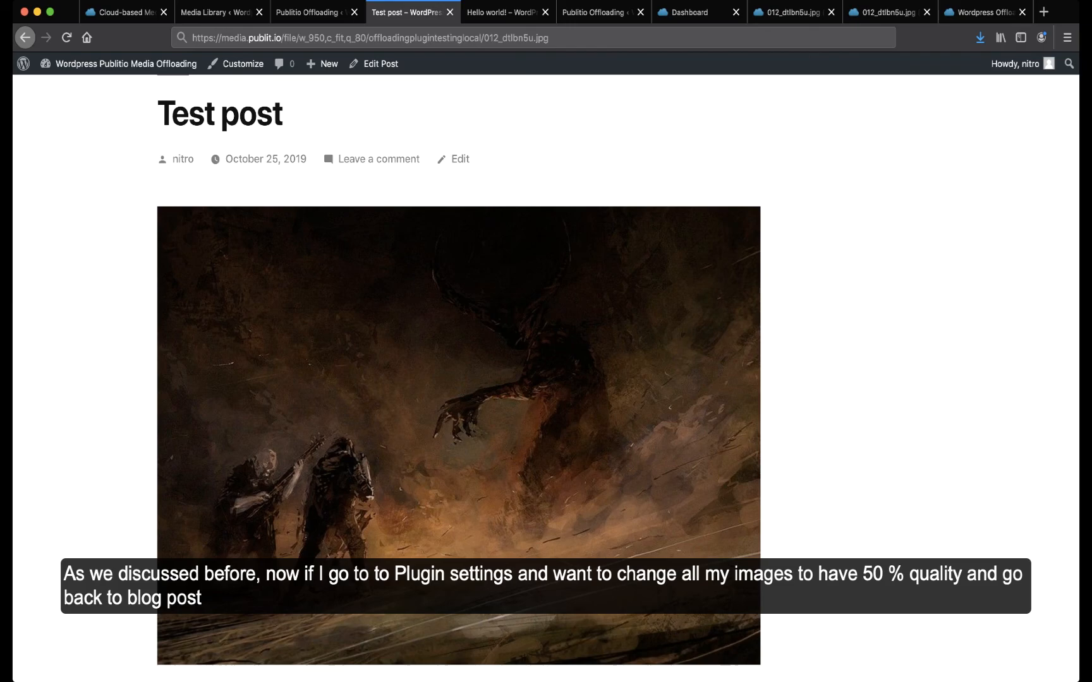
{"action": "scroll", "coordinate": [459, 373], "scroll_direction": "down", "scroll_amount": 4}
{"action": "scroll", "coordinate": [459, 373], "scroll_direction": "up", "scroll_amount": 2}
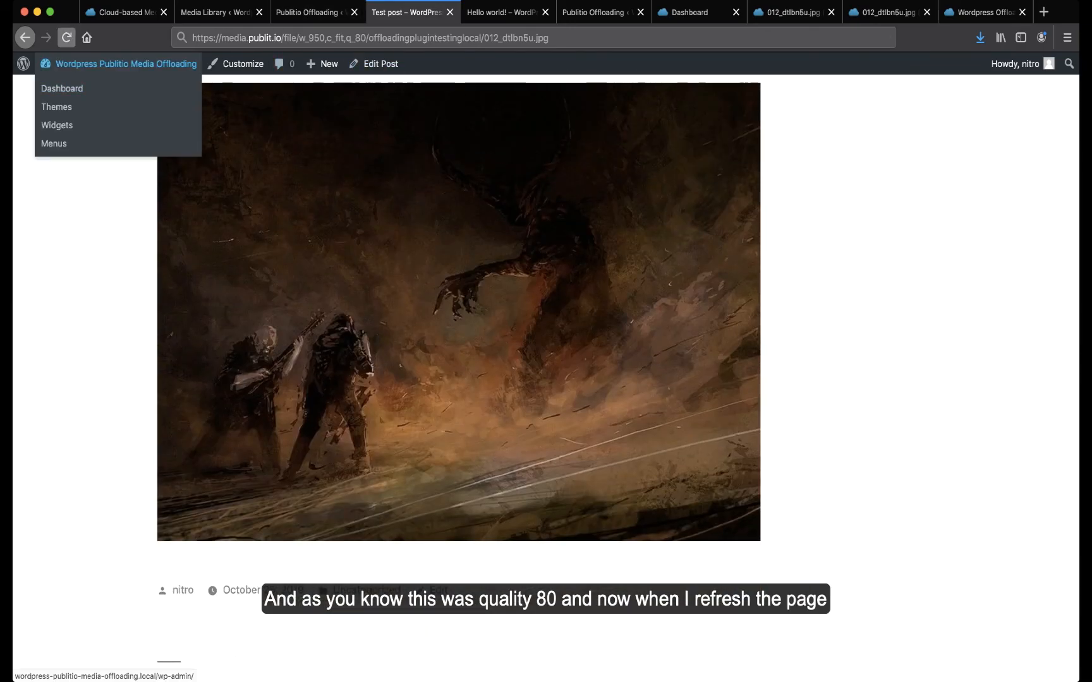
{"action": "left_click", "coordinate": [66, 38]}
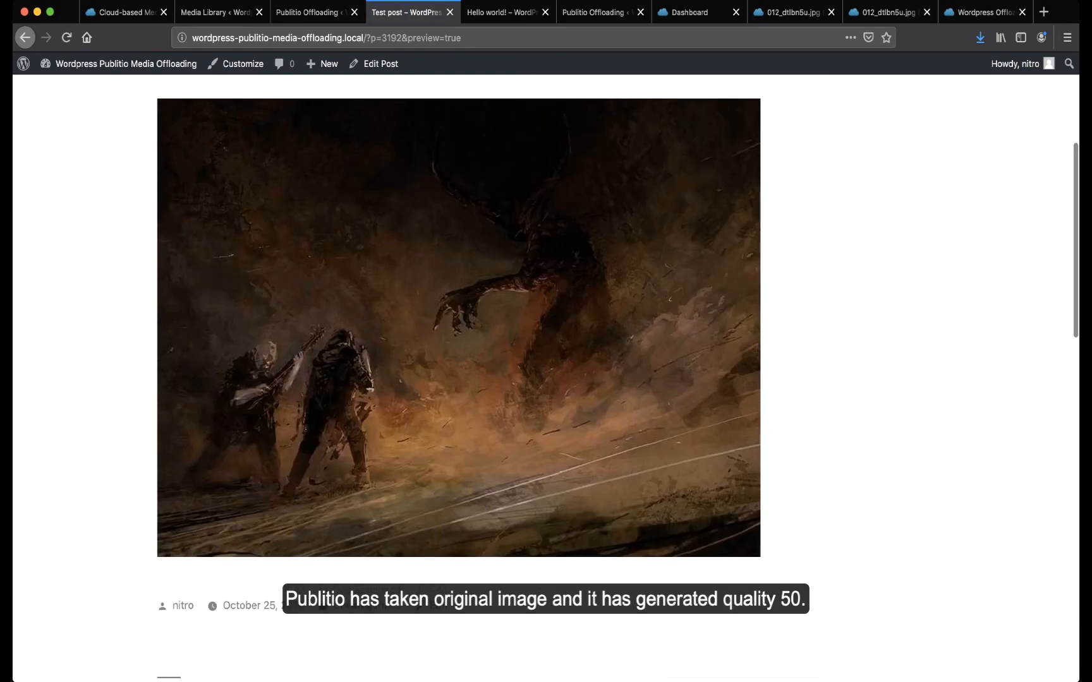
Put the post image's media.publit.io link in the Test post's address field and check its q_50 option.
{"action": "scroll", "coordinate": [458, 360], "scroll_direction": "up", "scroll_amount": 2}
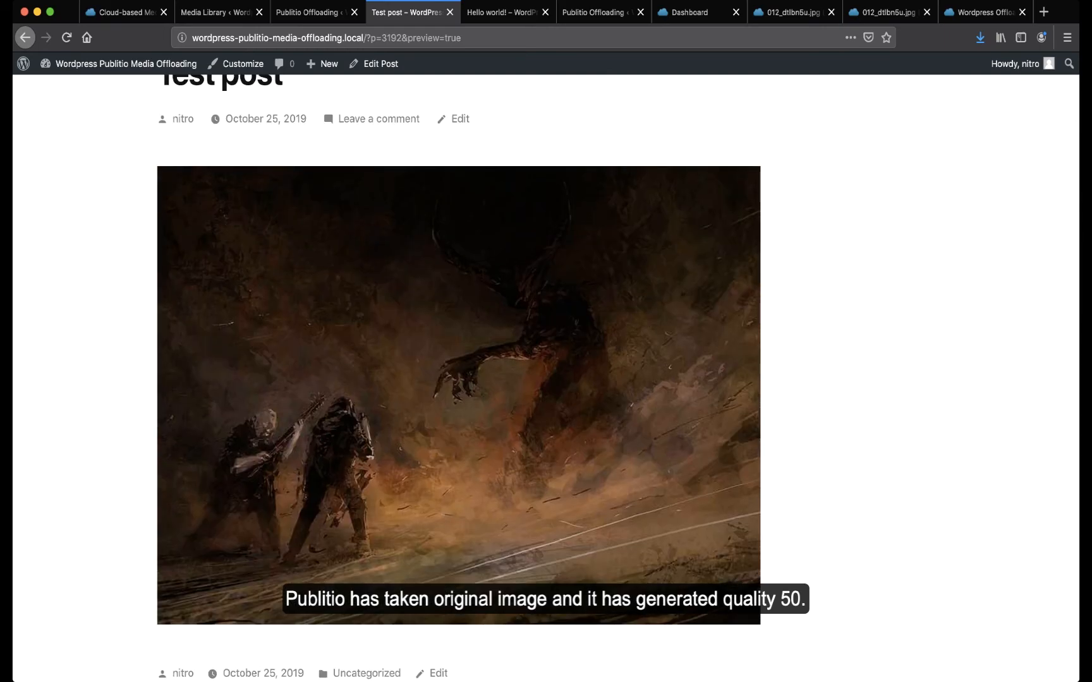
{"action": "key", "text": "super+l"}
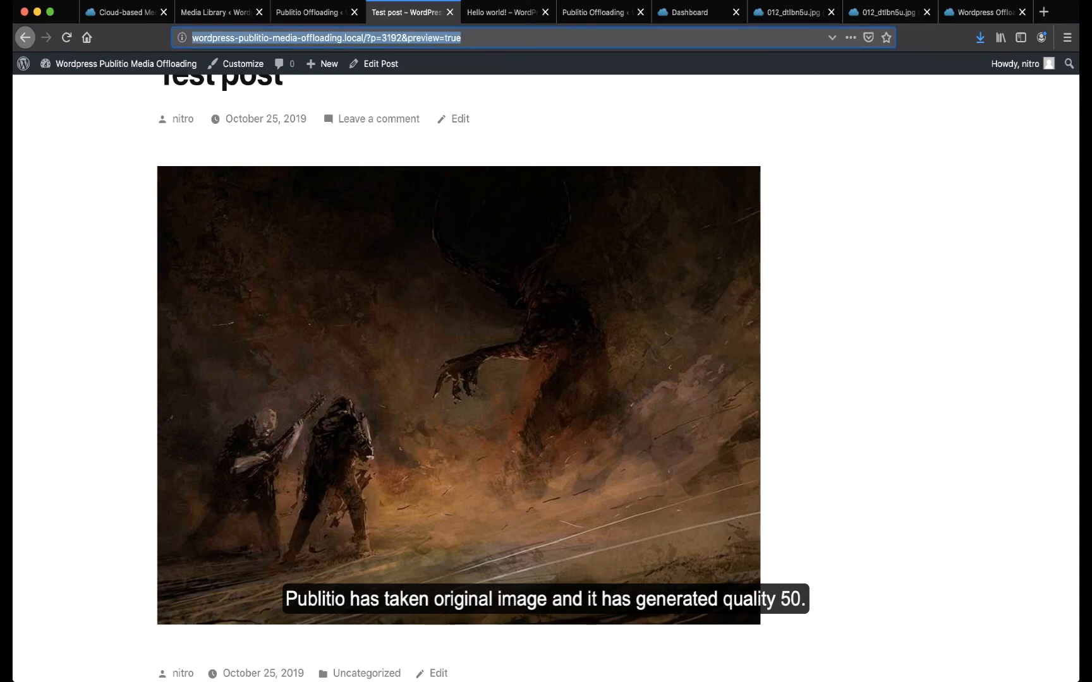
{"action": "type", "text": "https://media.publit.io/file/w_950,c_fit,q_50/offloadingplugintestinglocal/012_dtlbn5u.jpg"}
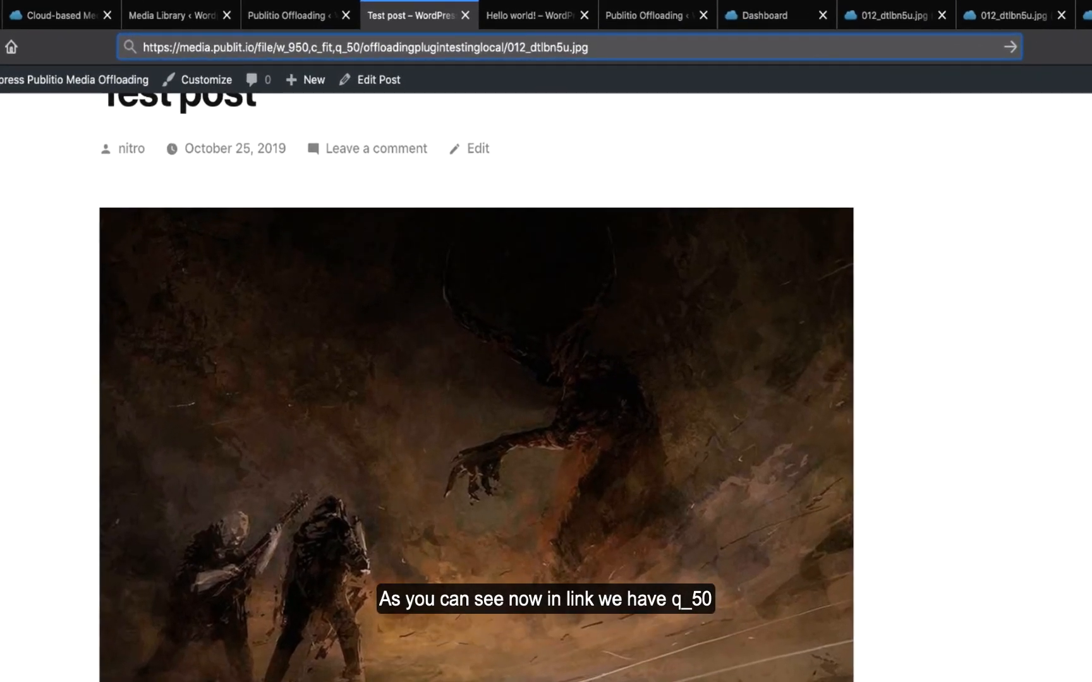
{"action": "left_click_drag", "start_coordinate": [337, 47], "coordinate": [359, 46]}
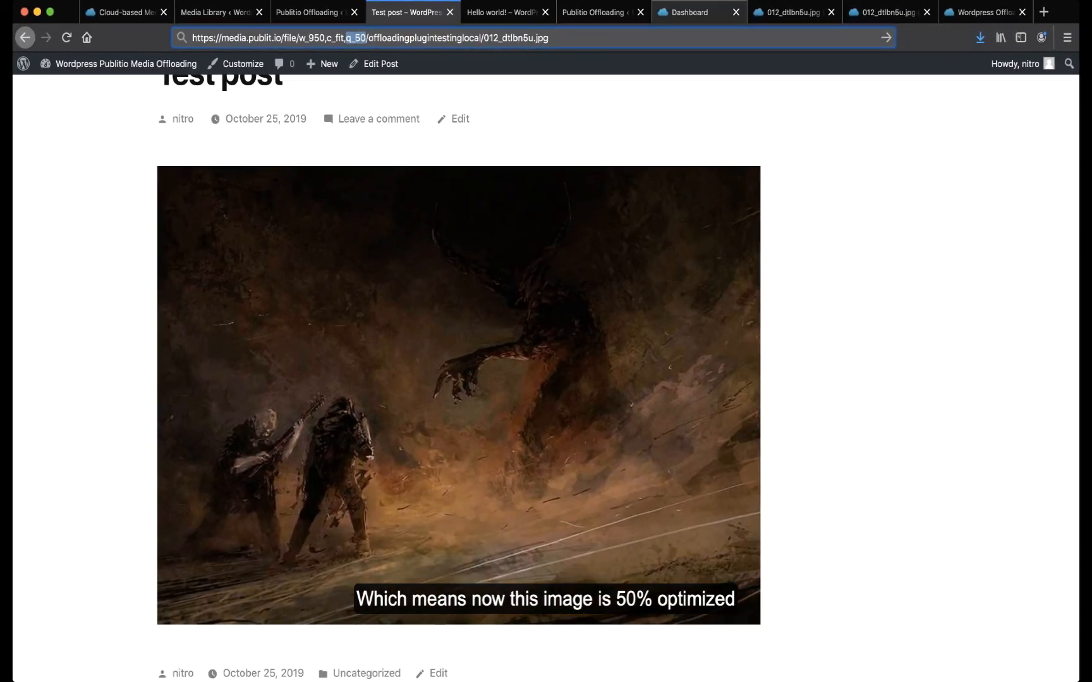
Reload the image's file page in the Publitio dashboard and compare the c_fit,q_50,w_950 version's size with the original's.
{"action": "left_click", "coordinate": [690, 13]}
{"action": "left_click", "coordinate": [66, 37]}
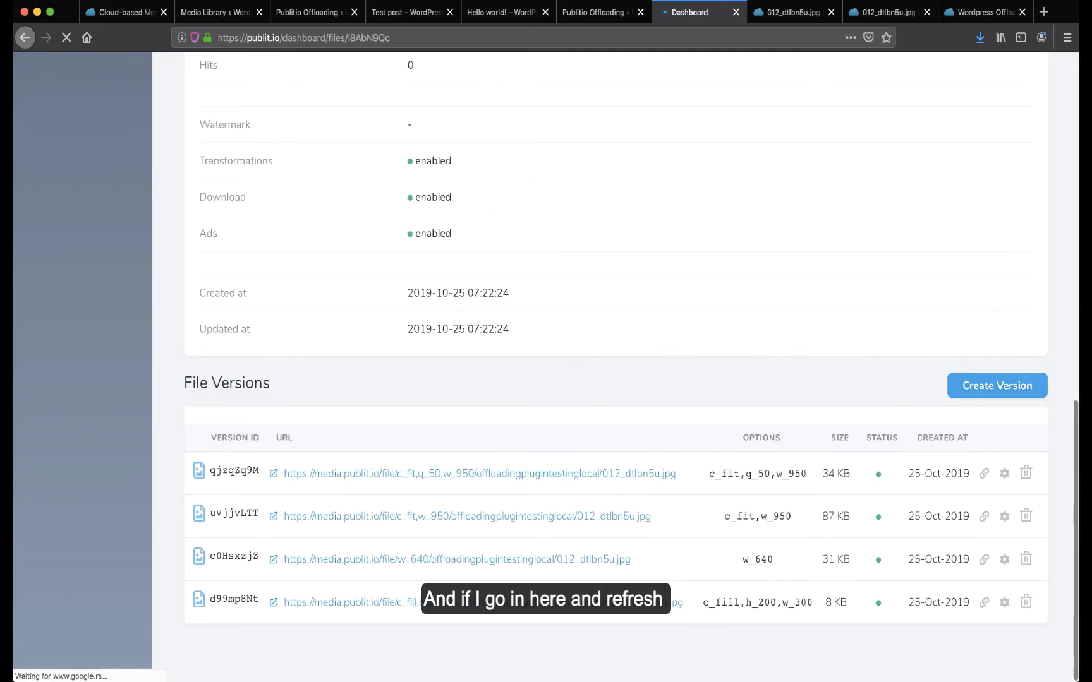
{"action": "scroll", "coordinate": [615, 366], "scroll_direction": "up", "scroll_amount": 7}
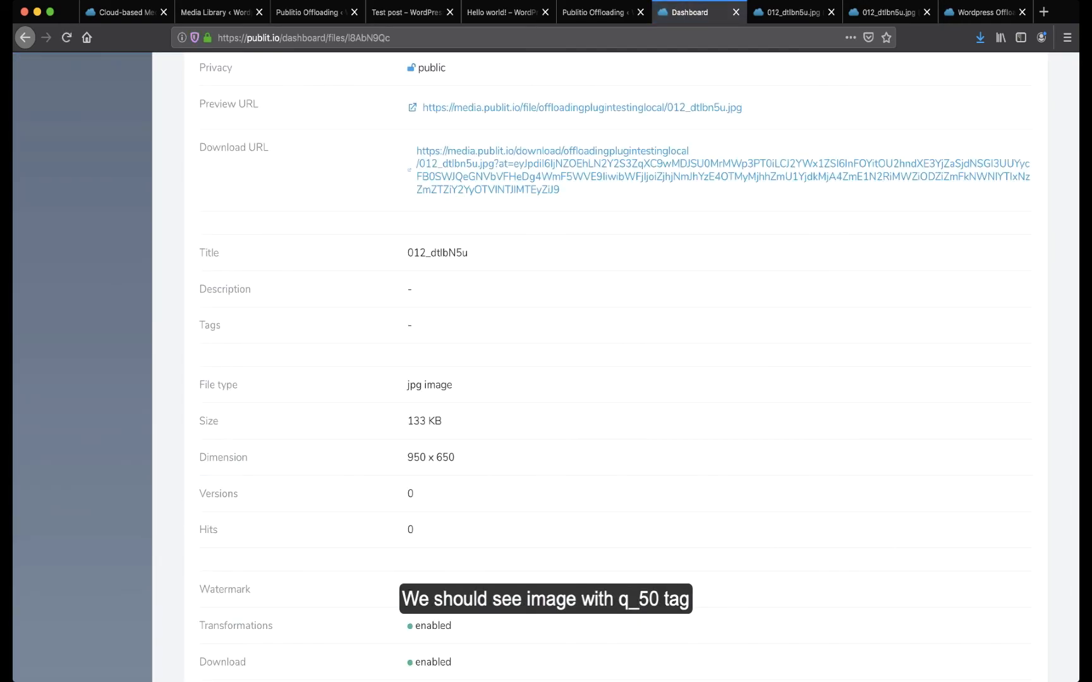
{"action": "scroll", "coordinate": [616, 366], "scroll_direction": "down", "scroll_amount": 7}
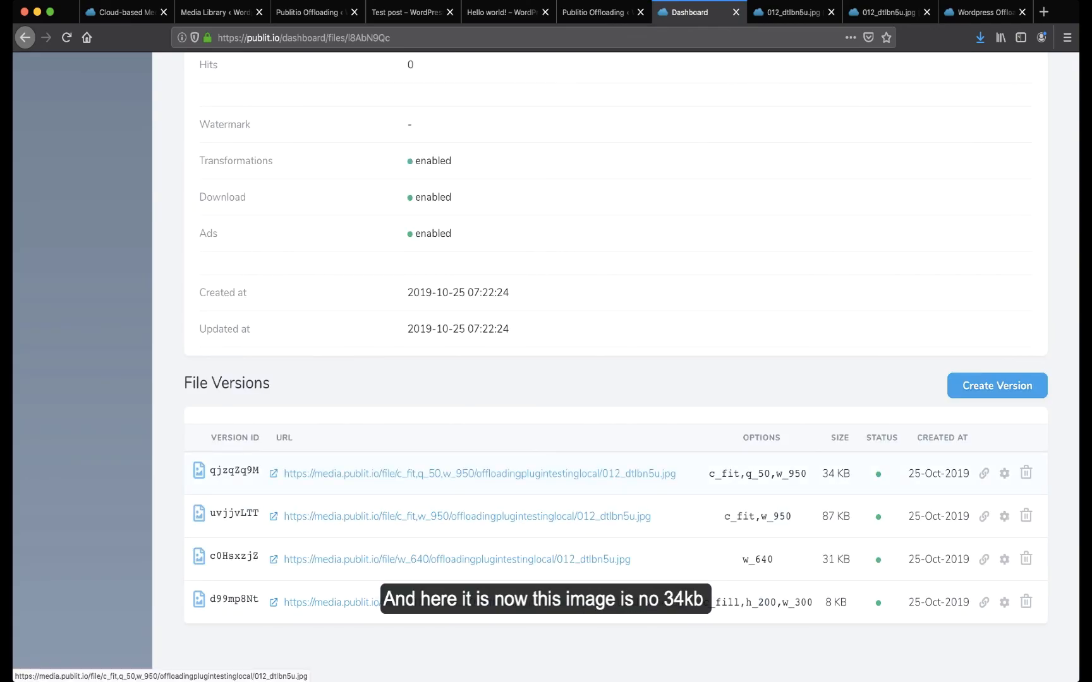
{"action": "left_click_drag", "start_coordinate": [821, 474], "coordinate": [853, 473]}
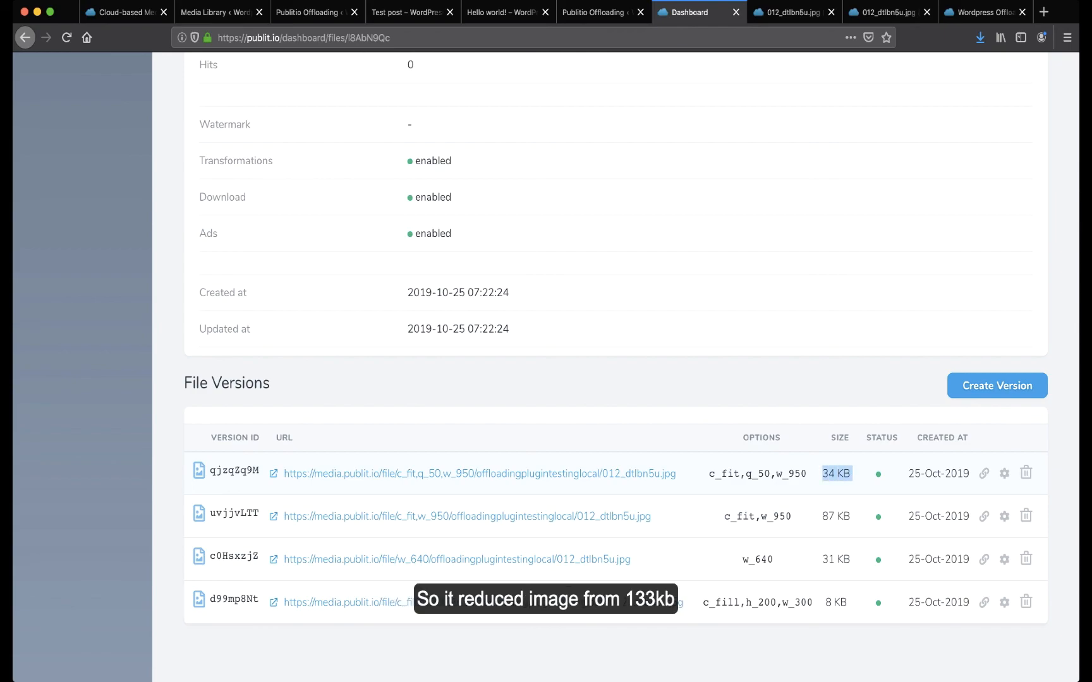
{"action": "scroll", "coordinate": [615, 379], "scroll_direction": "up", "scroll_amount": 5}
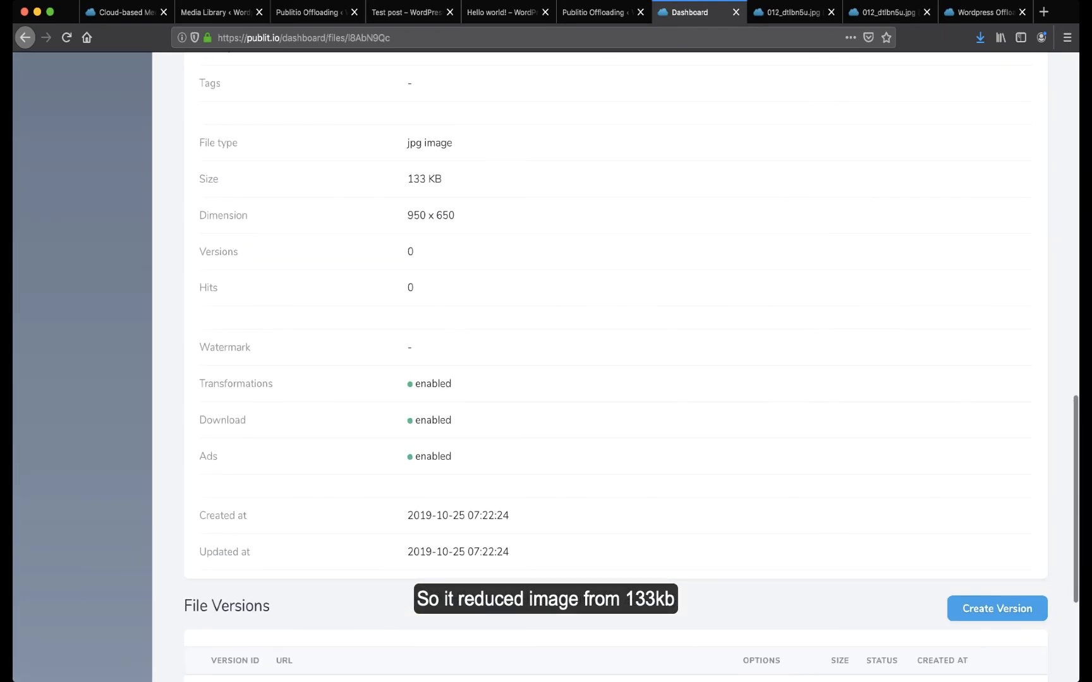
{"action": "left_click_drag", "start_coordinate": [407, 179], "coordinate": [444, 180]}
{"action": "scroll", "coordinate": [878, 473], "scroll_direction": "down", "scroll_amount": 5}
{"action": "left_click_drag", "start_coordinate": [822, 474], "coordinate": [851, 474]}
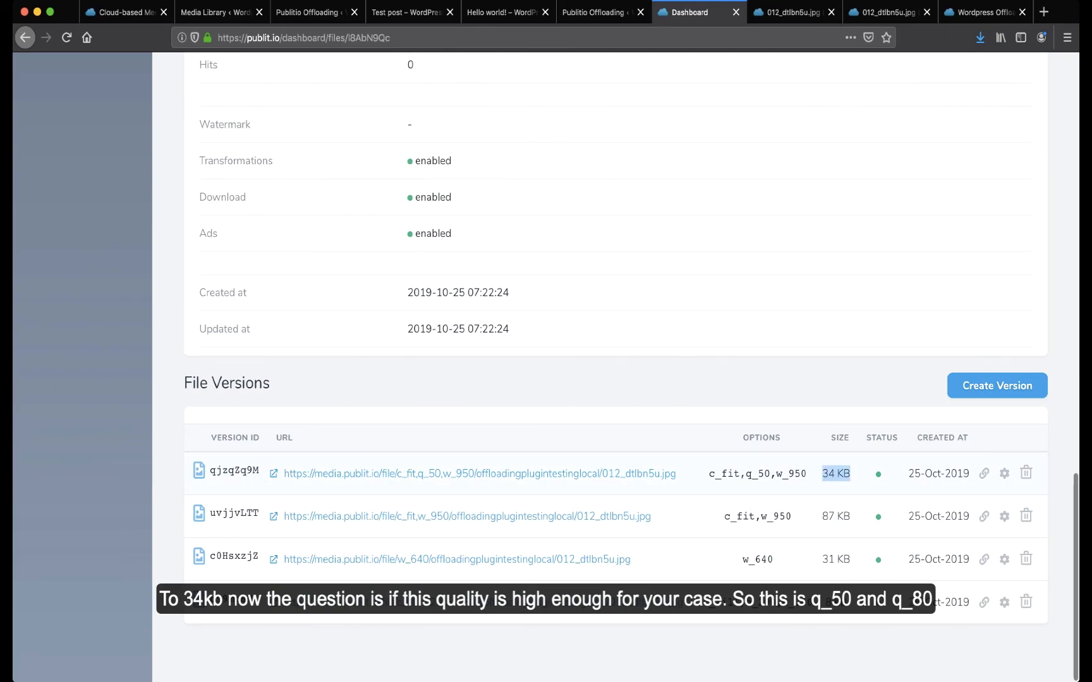
Open the c_fit,q_50,w_950 version in a new tab and compare its visual quality with the q_80 version.
{"action": "left_click", "coordinate": [505, 474], "text": "super"}
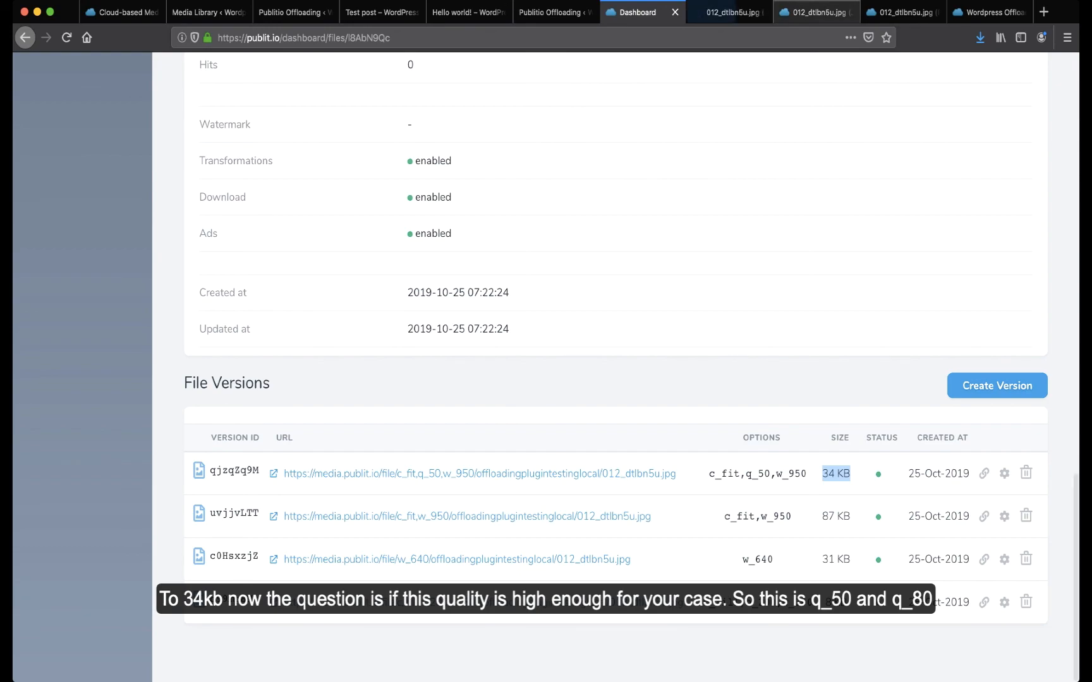
{"action": "key", "text": "ctrl+Tab"}
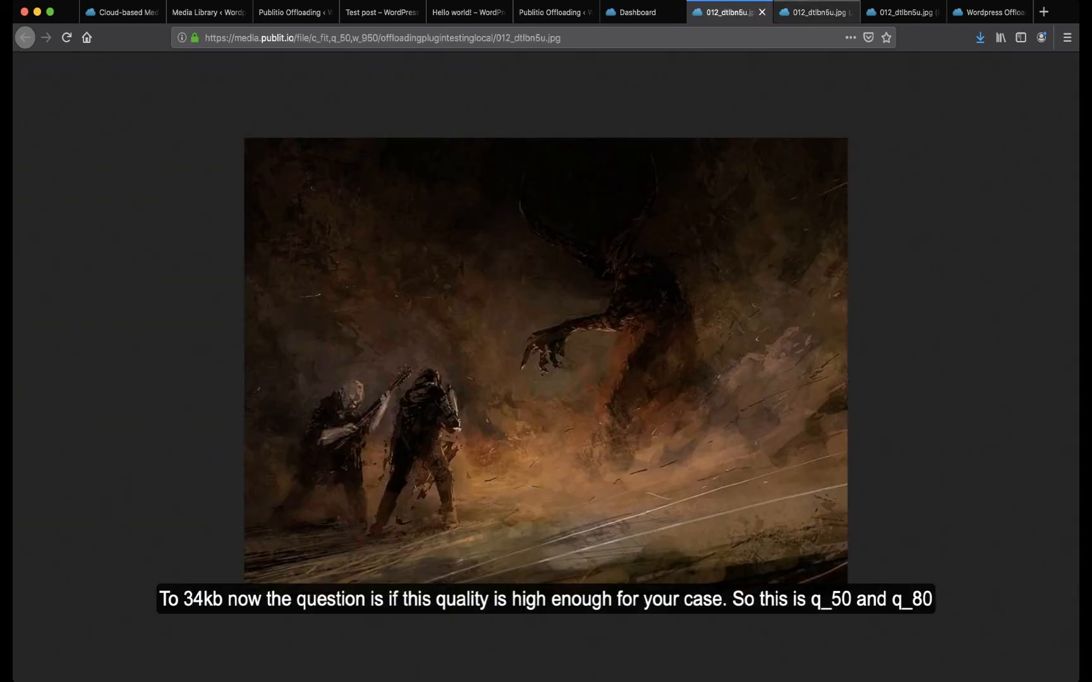
{"action": "key", "text": "ctrl+Tab"}
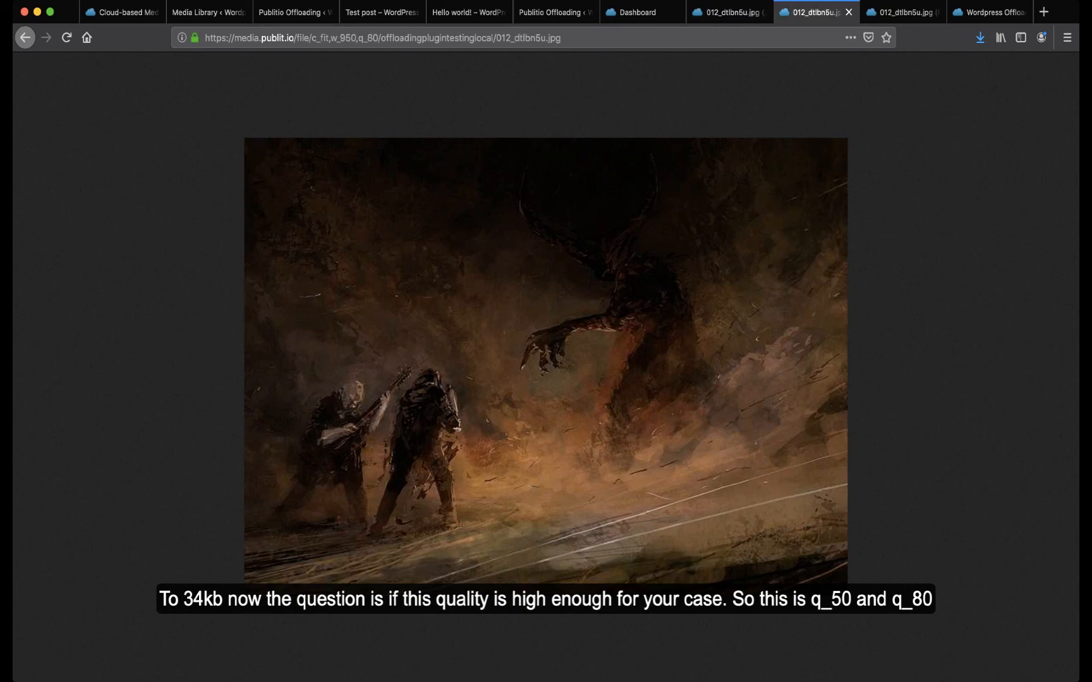
{"action": "key", "text": "ctrl+shift+Tab"}
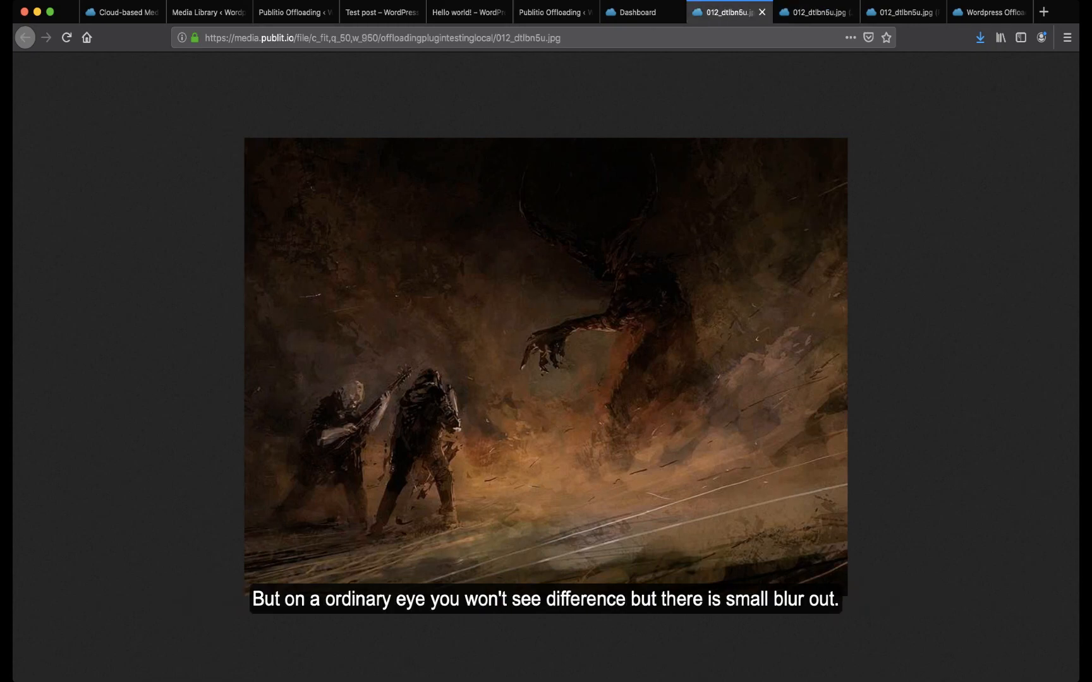
{"action": "key", "text": "ctrl+Tab"}
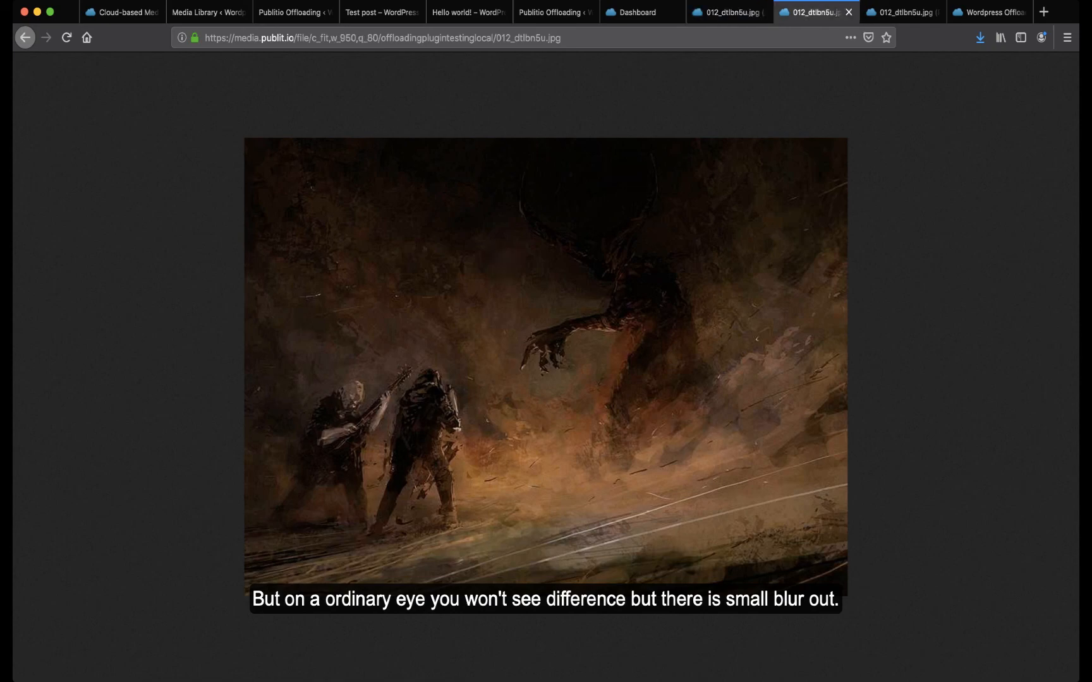
{"action": "key", "text": "ctrl+shift+Tab"}
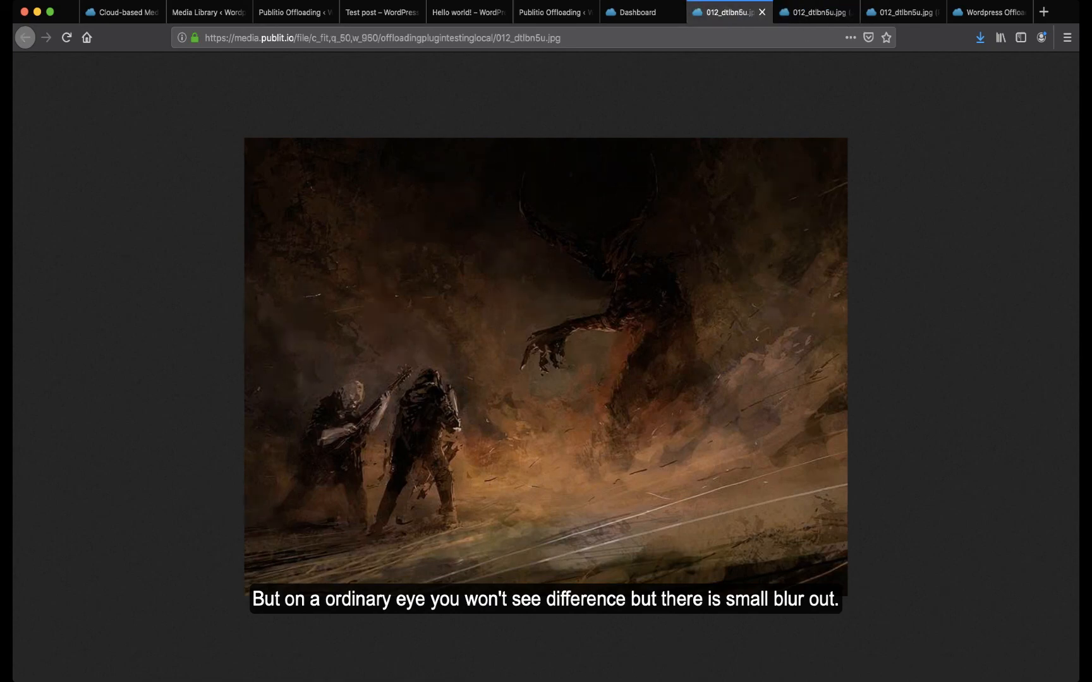
{"action": "key", "text": "ctrl+Tab"}
{"action": "key", "text": "ctrl+shift+Tab"}
{"action": "key", "text": "ctrl+Tab"}
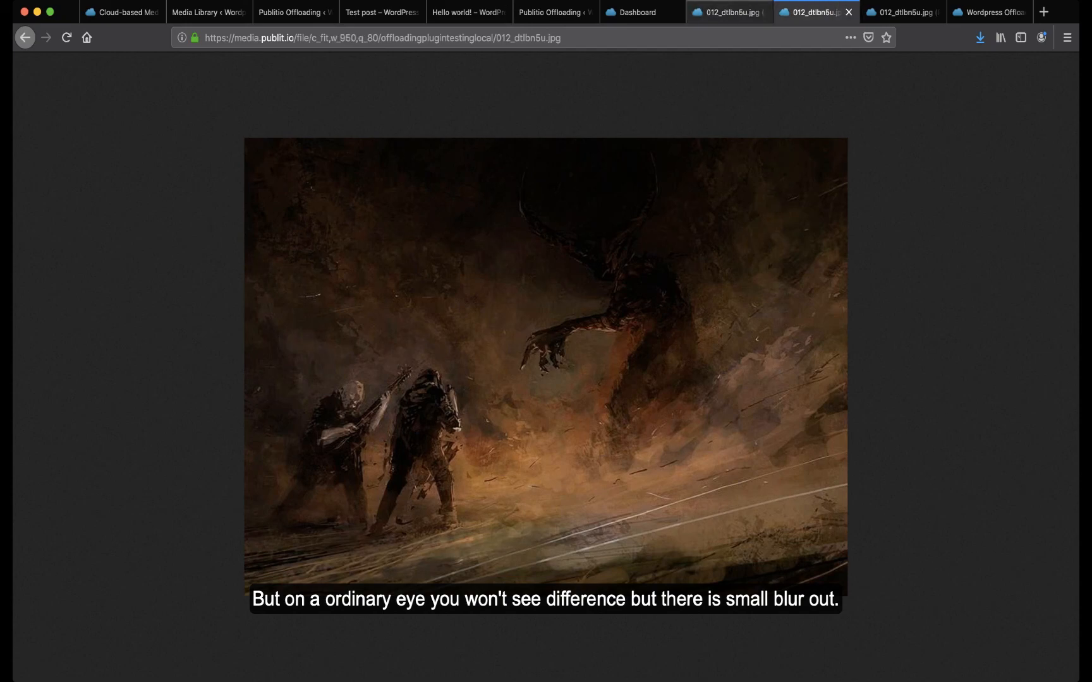
{"action": "key", "text": "ctrl+shift+Tab"}
{"action": "key", "text": "ctrl+Tab"}
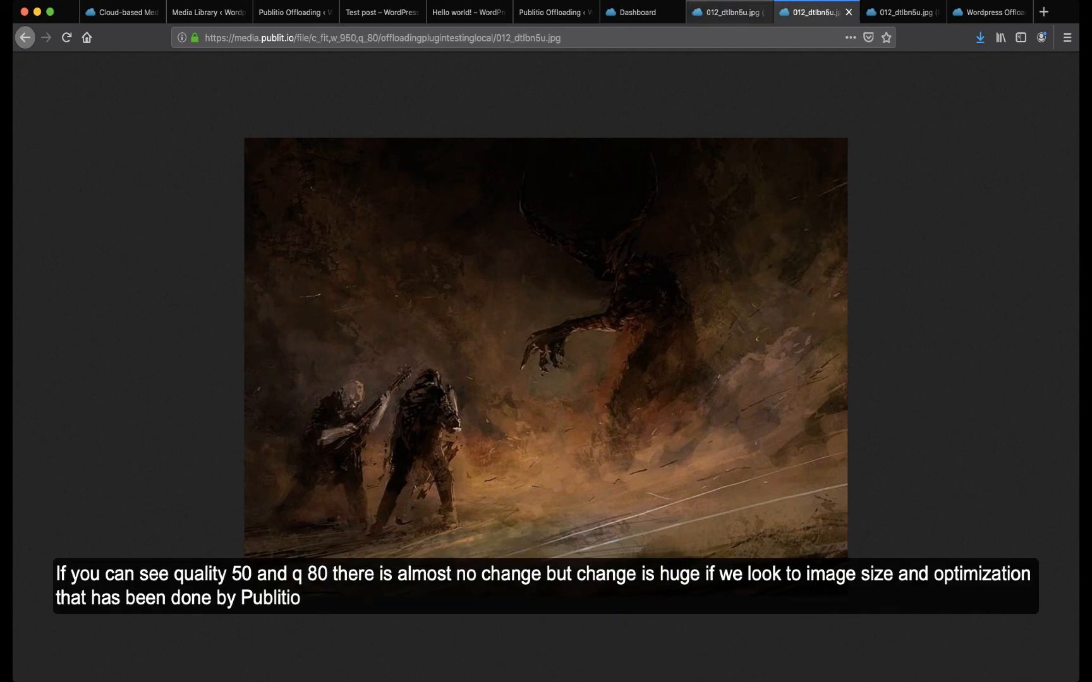
{"action": "key", "text": "ctrl+shift+Tab"}
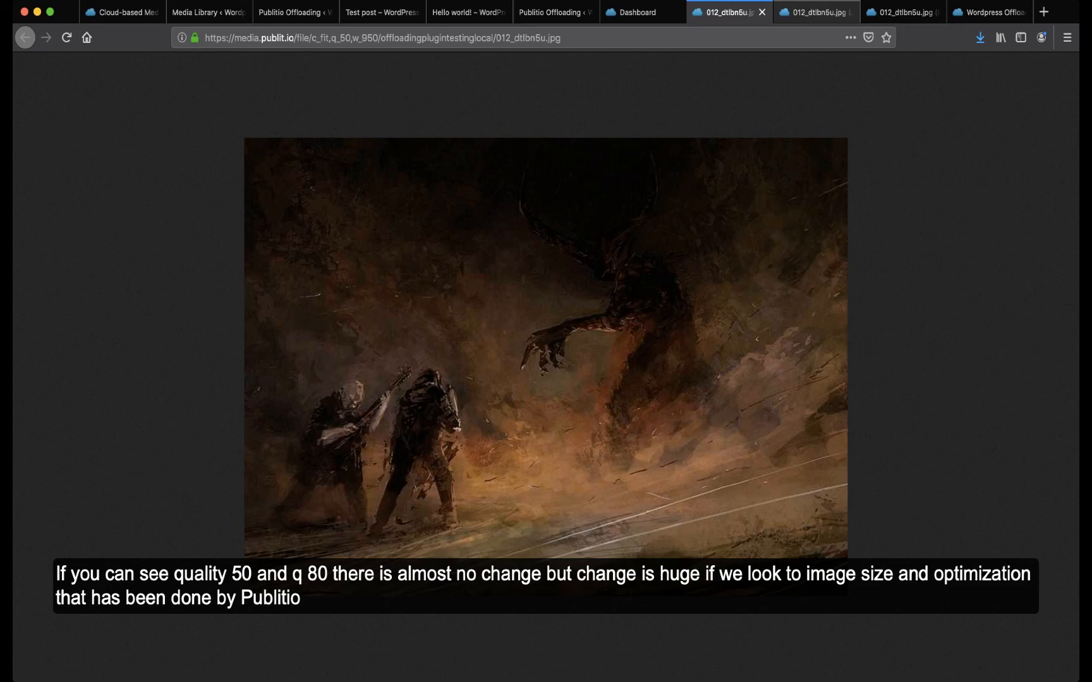
{"action": "key", "text": "ctrl+Tab"}
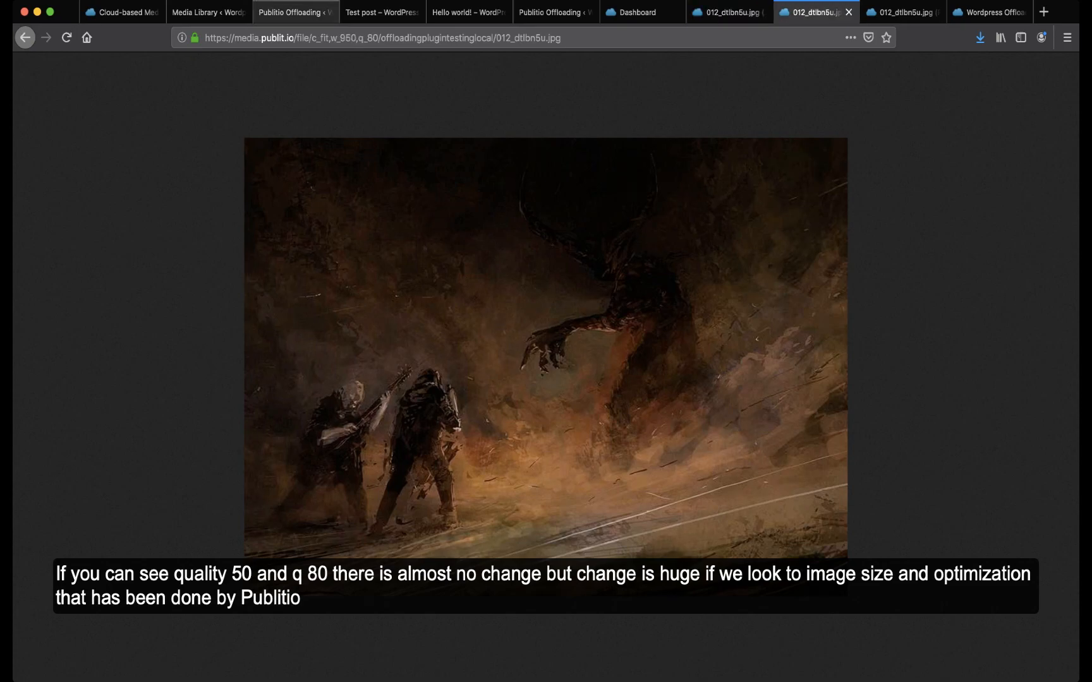
Review the Publitio Offloading settings in WordPress, then look over the image in the Test post preview.
{"action": "left_click", "coordinate": [293, 12]}
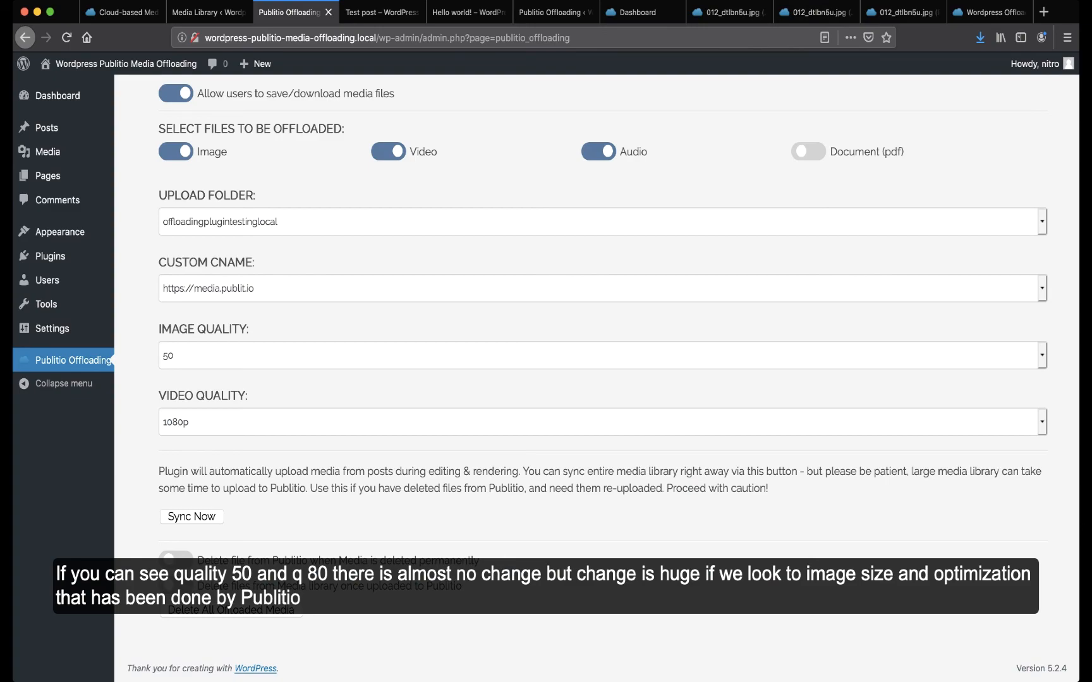
{"action": "scroll", "coordinate": [603, 379], "scroll_direction": "up", "scroll_amount": 5}
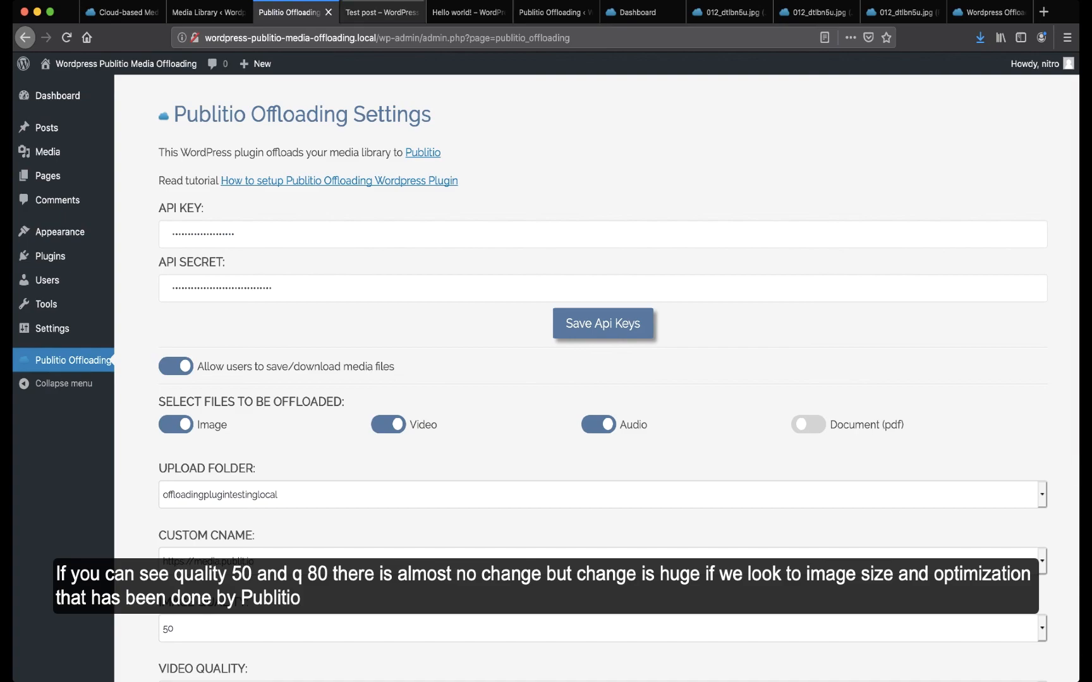
{"action": "left_click", "coordinate": [379, 12]}
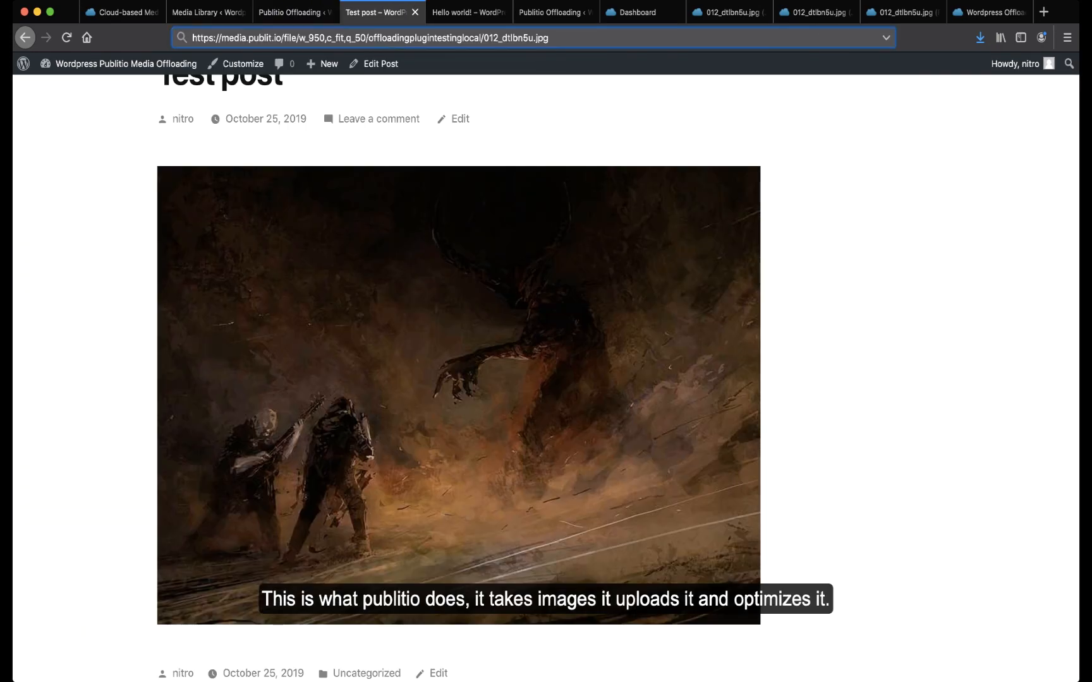
{"action": "scroll", "coordinate": [443, 347], "scroll_direction": "up", "scroll_amount": 4}
{"action": "scroll", "coordinate": [187, 322], "scroll_direction": "down", "scroll_amount": 5}
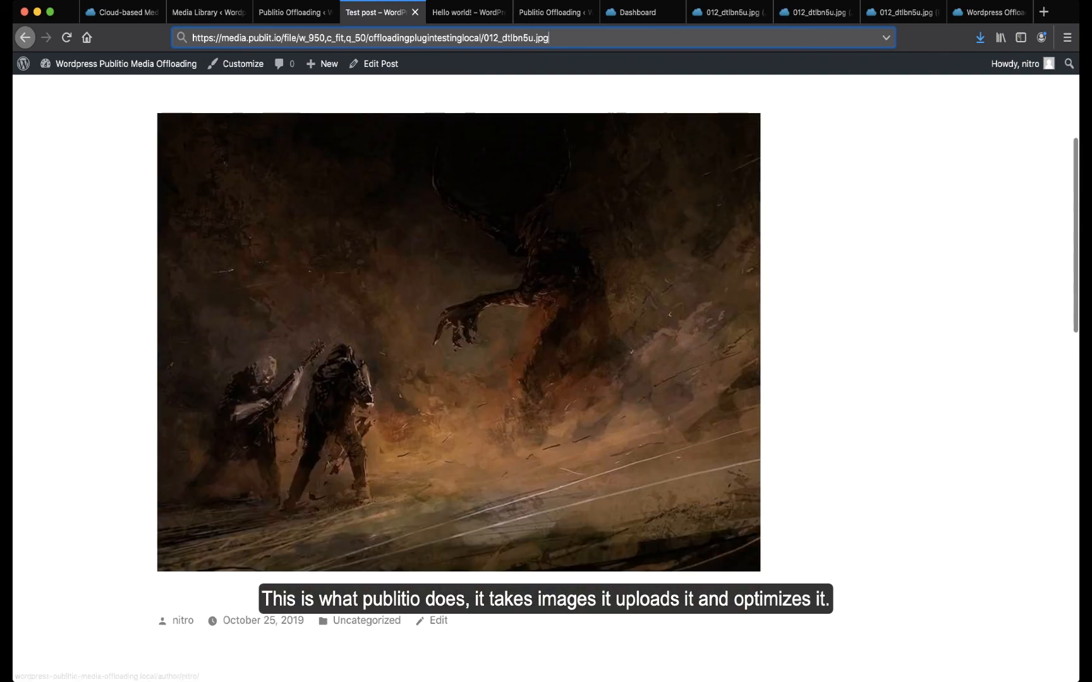
{"action": "scroll", "coordinate": [460, 379], "scroll_direction": "up", "scroll_amount": 3}
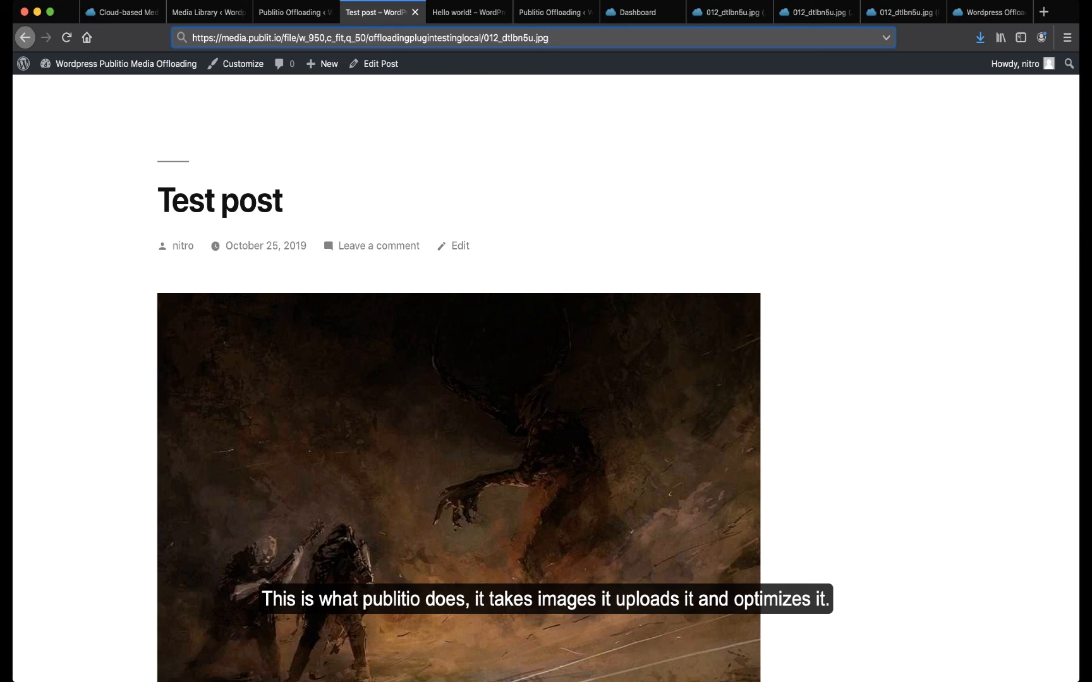
{"action": "scroll", "coordinate": [460, 379], "scroll_direction": "down", "scroll_amount": 2}
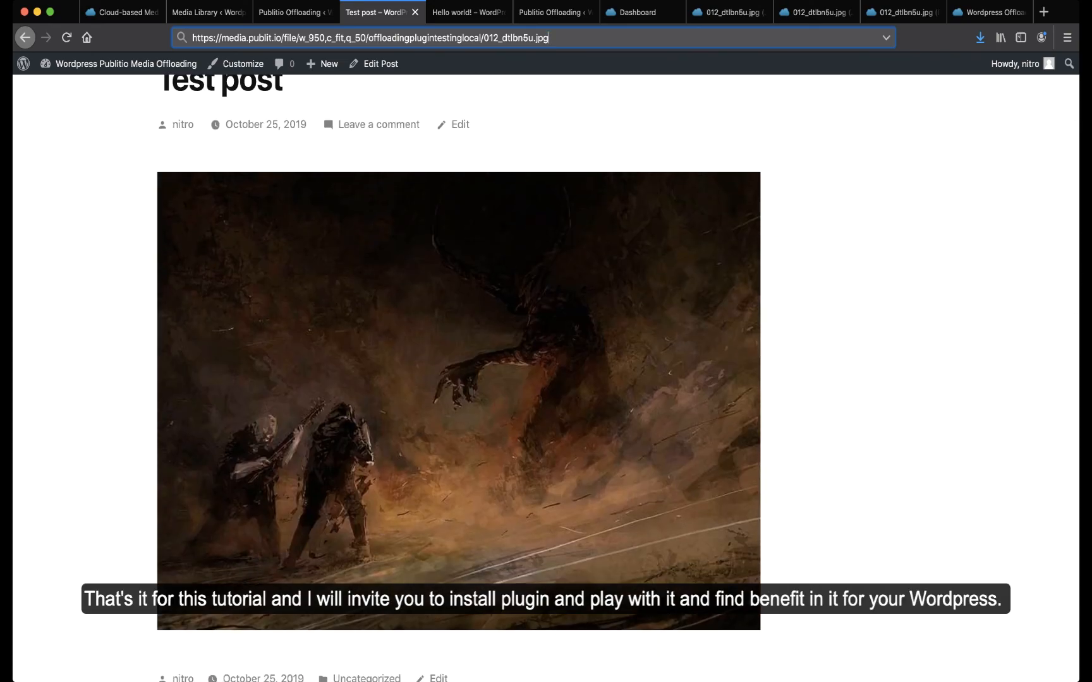
{"action": "scroll", "coordinate": [460, 379], "scroll_direction": "up", "scroll_amount": 3}
Return to the WordPress Publitio Offloading settings and reload the page.
{"action": "left_click", "coordinate": [291, 12]}
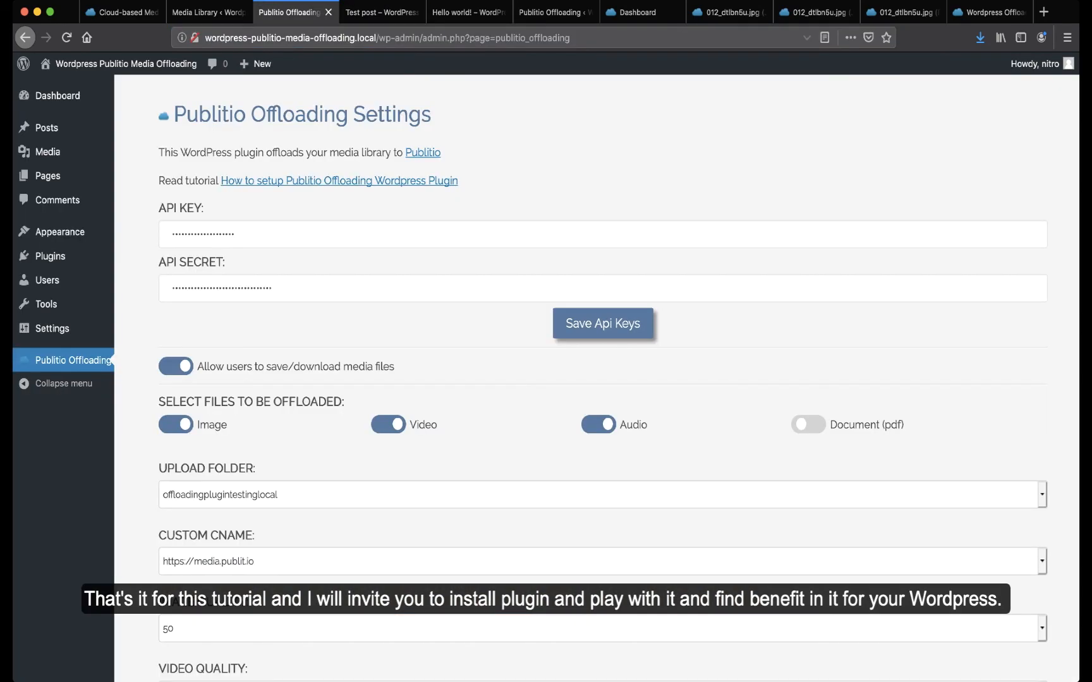
{"action": "left_click", "coordinate": [72, 361]}
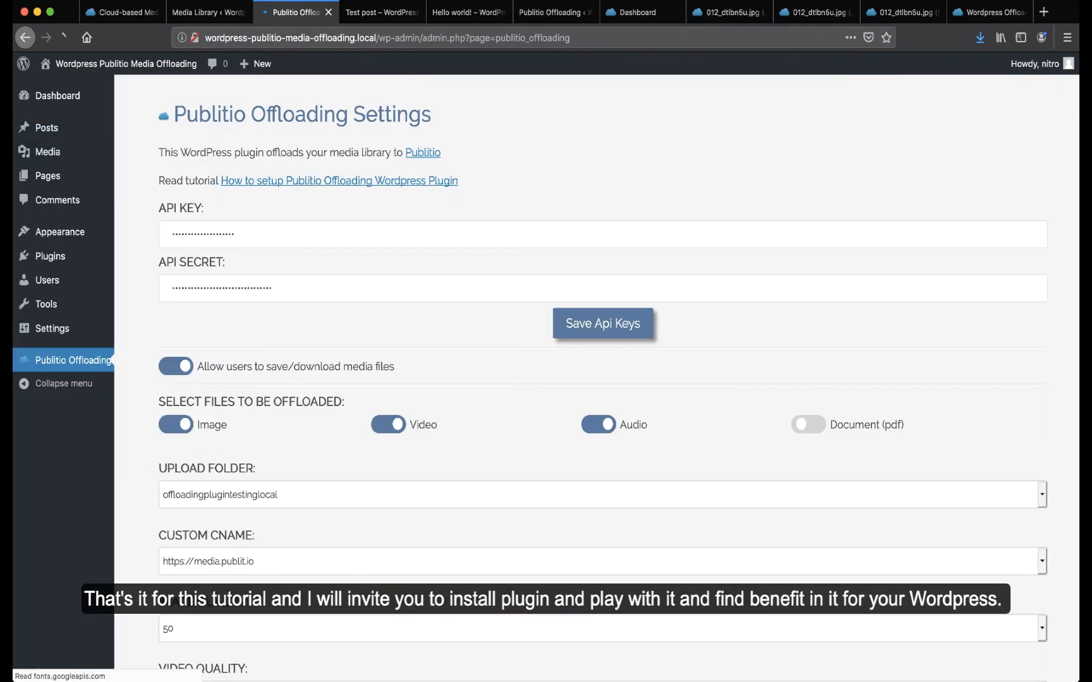